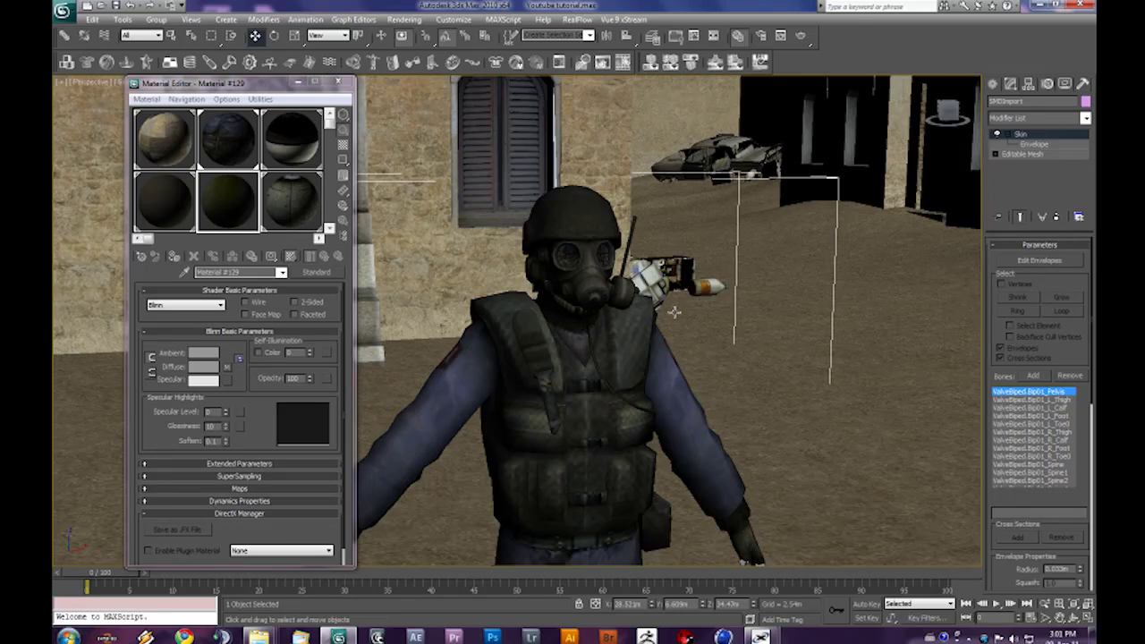
# Step: Load the ct_sas_glass bitmap from the ct_sas folder into the middle material sample slot of the second row
pyautogui.scroll(4, 571, 261)
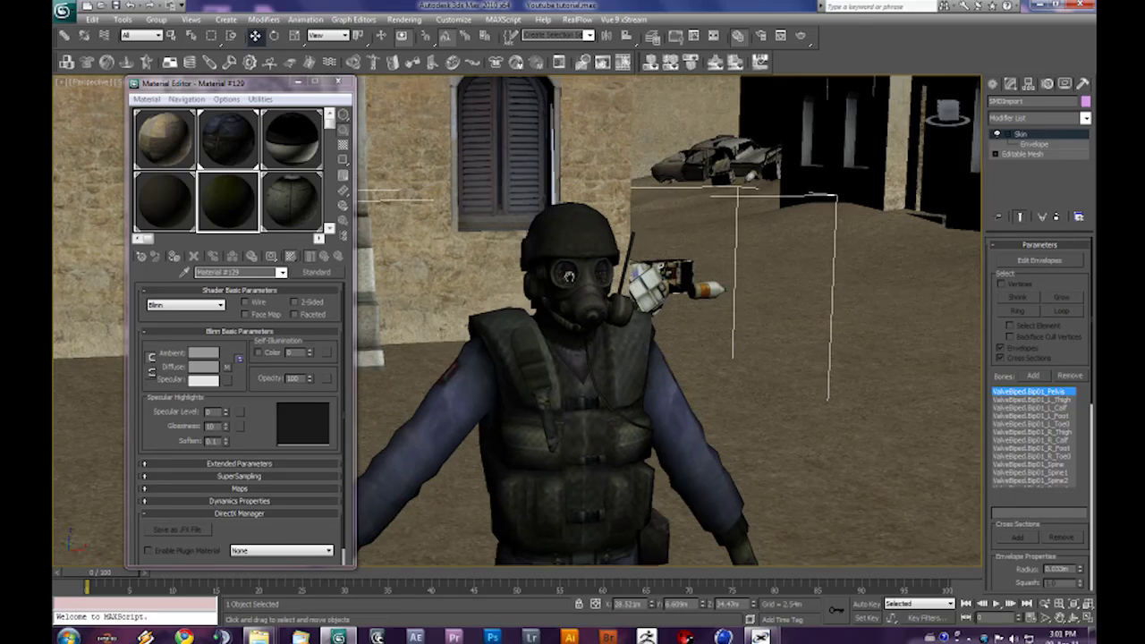
pyautogui.scroll(-2, 660, 315)
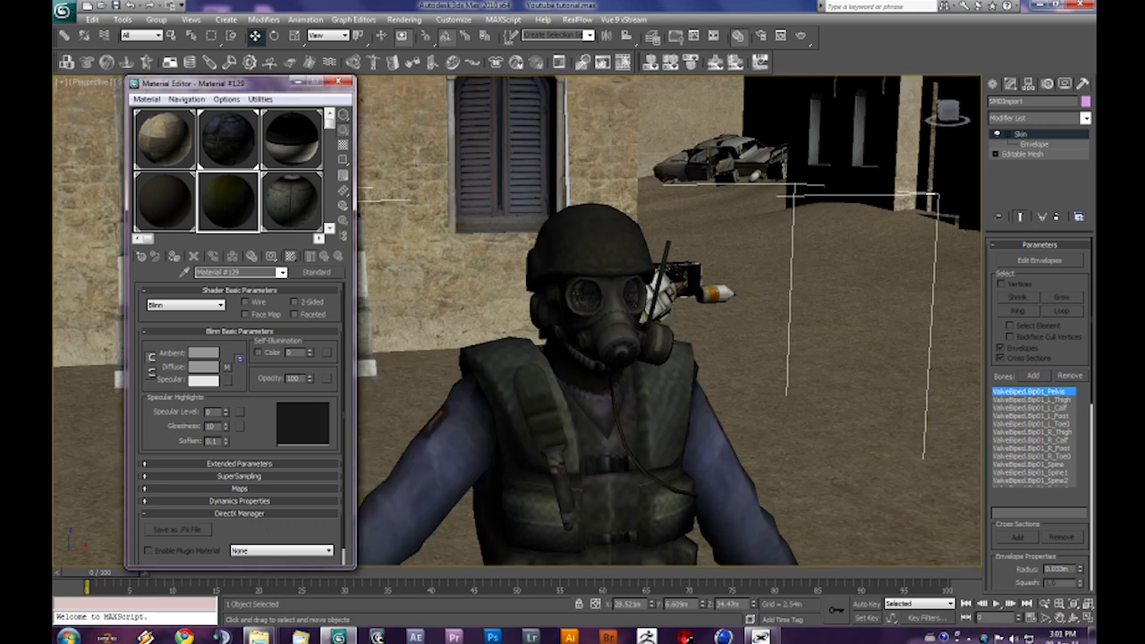
pyautogui.click(262, 637)
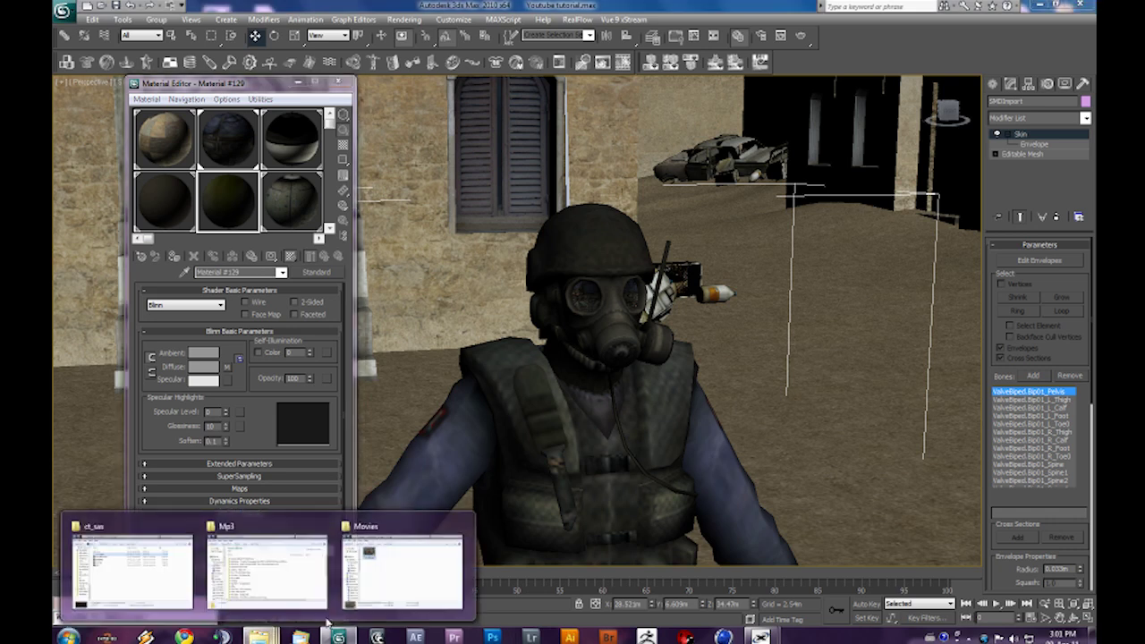
pyautogui.click(279, 530)
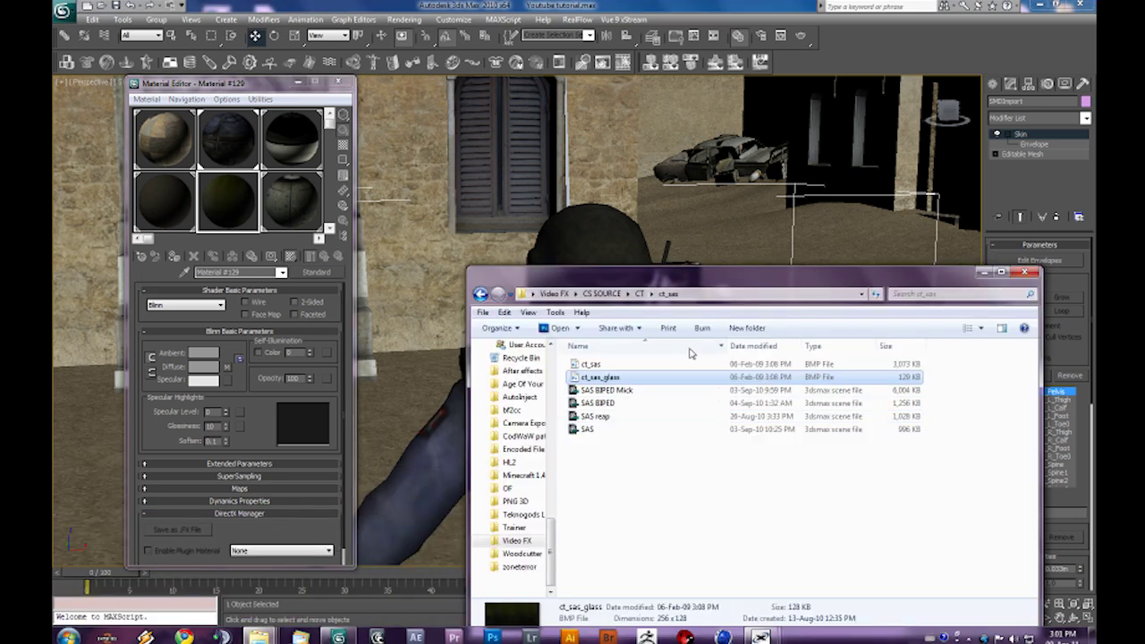
pyautogui.moveTo(663, 273); pyautogui.dragTo(673, 148)
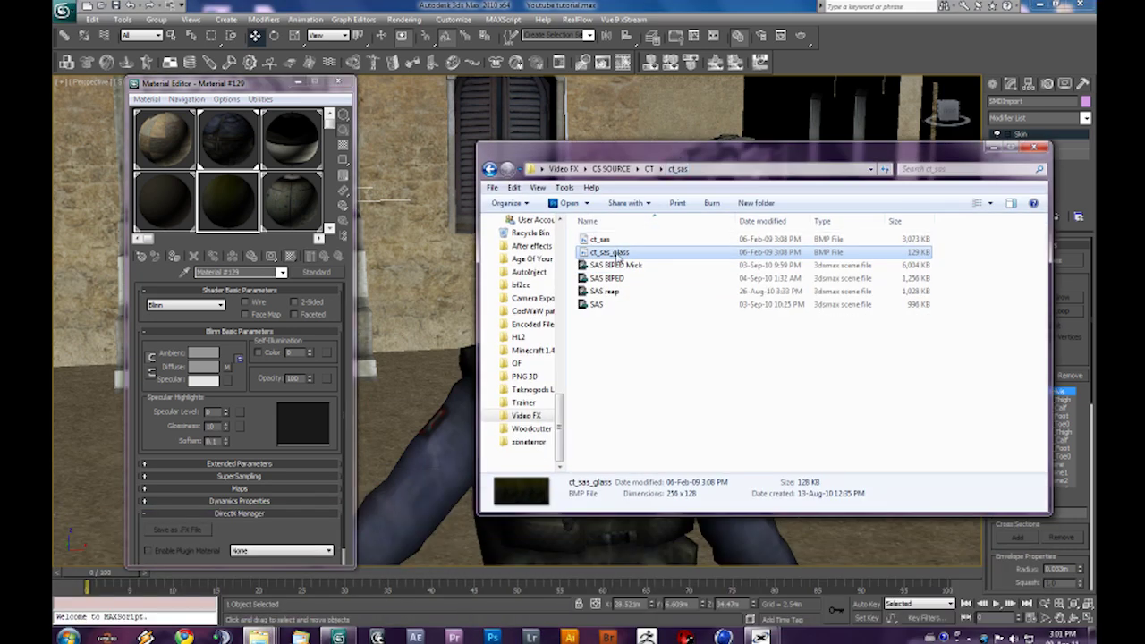
pyautogui.moveTo(616, 255); pyautogui.dragTo(222, 208)
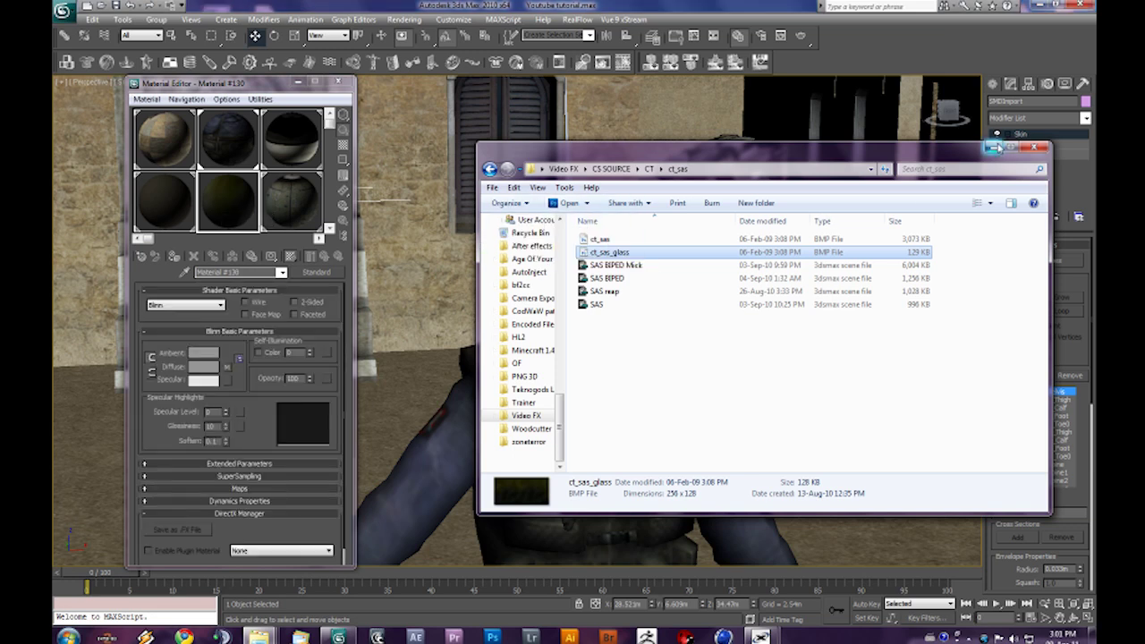
pyautogui.click(994, 147)
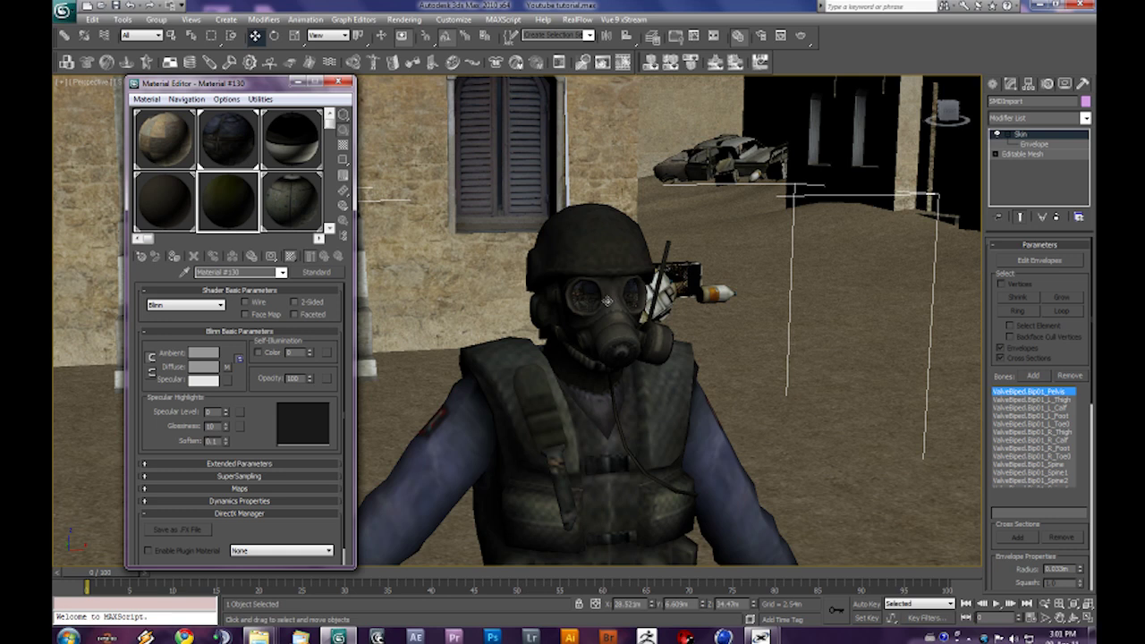
# Step: Add an Edit Mesh modifier above the Skin modifier on the soldier model
pyautogui.click(608, 321)
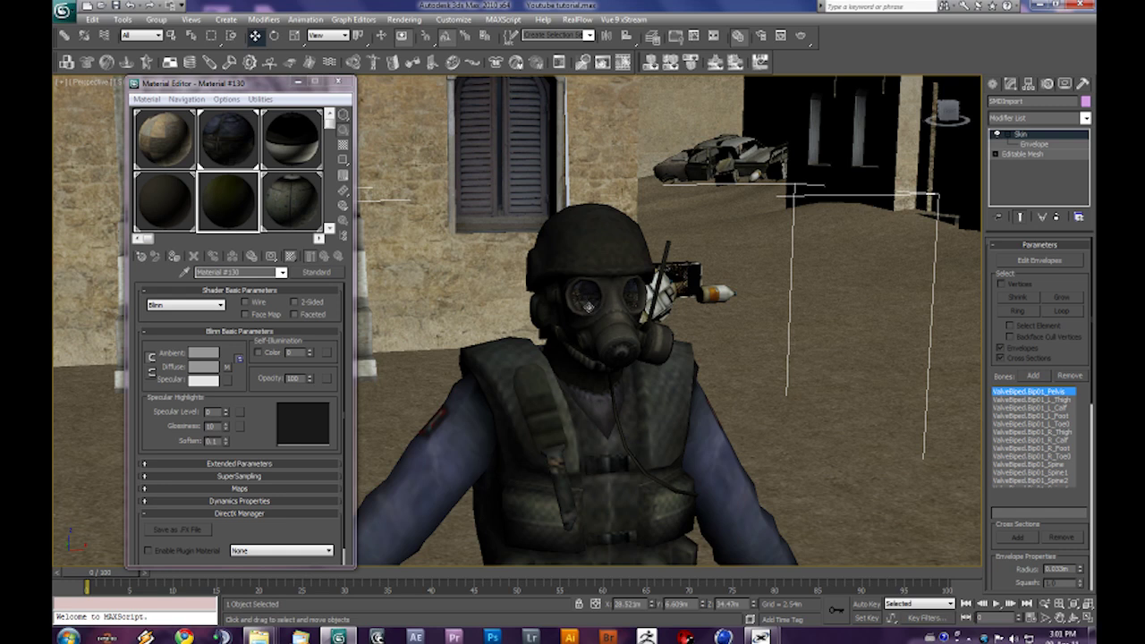
pyautogui.keyDown('alt'); pyautogui.moveTo(590, 305); pyautogui.dragTo(633, 310, button='middle'); pyautogui.keyUp('alt')
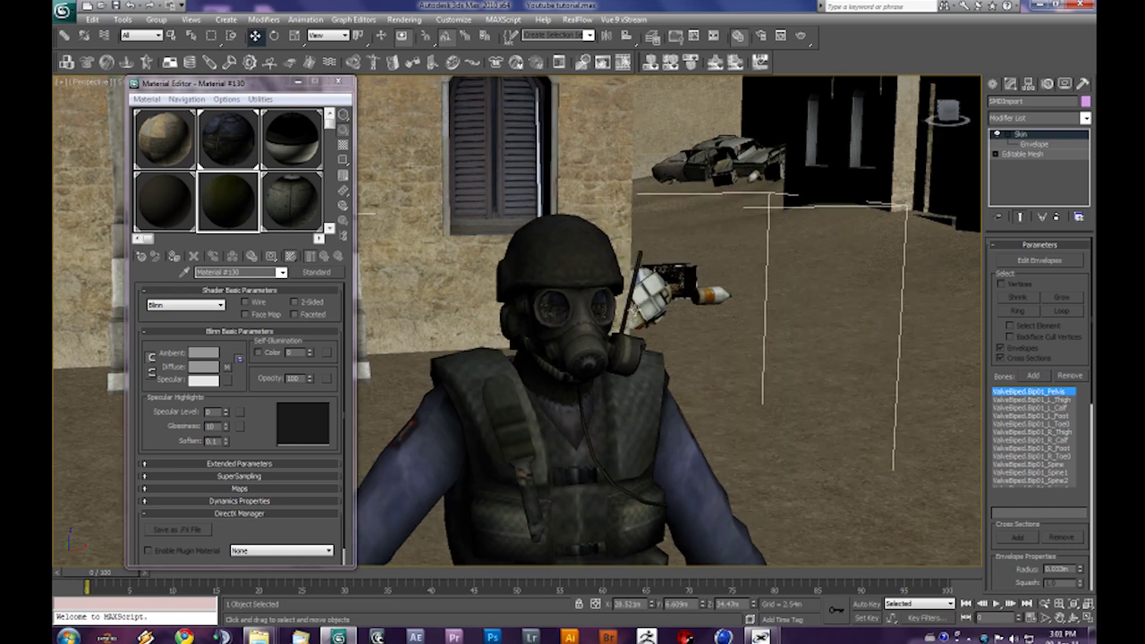
pyautogui.click(1005, 136)
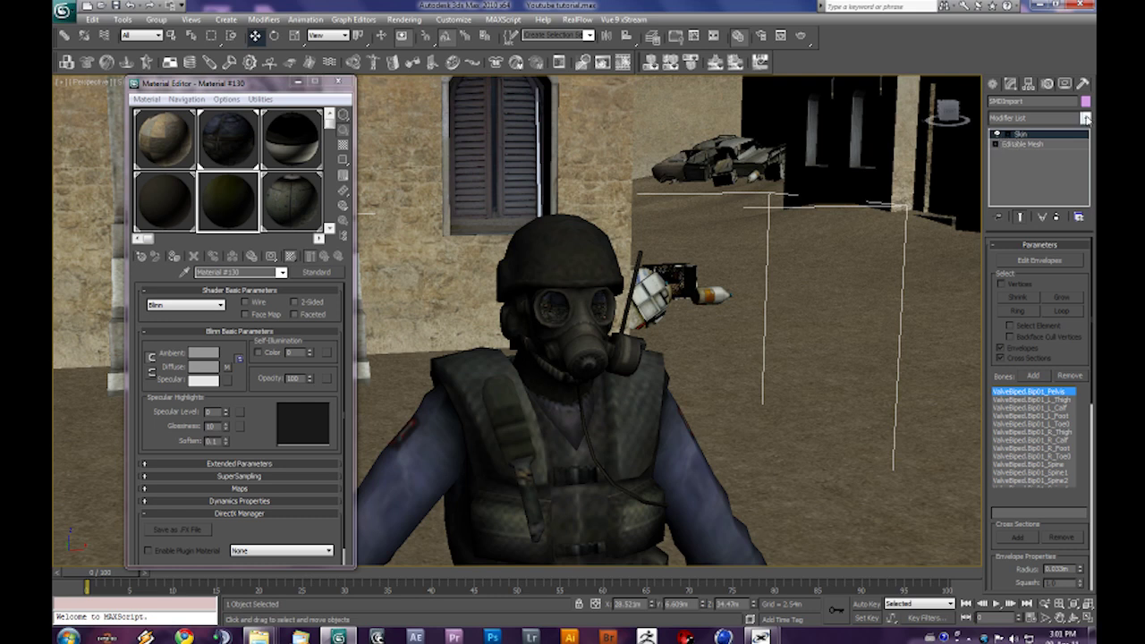
pyautogui.click(1085, 118)
pyautogui.scroll(-3, 1087, 199)
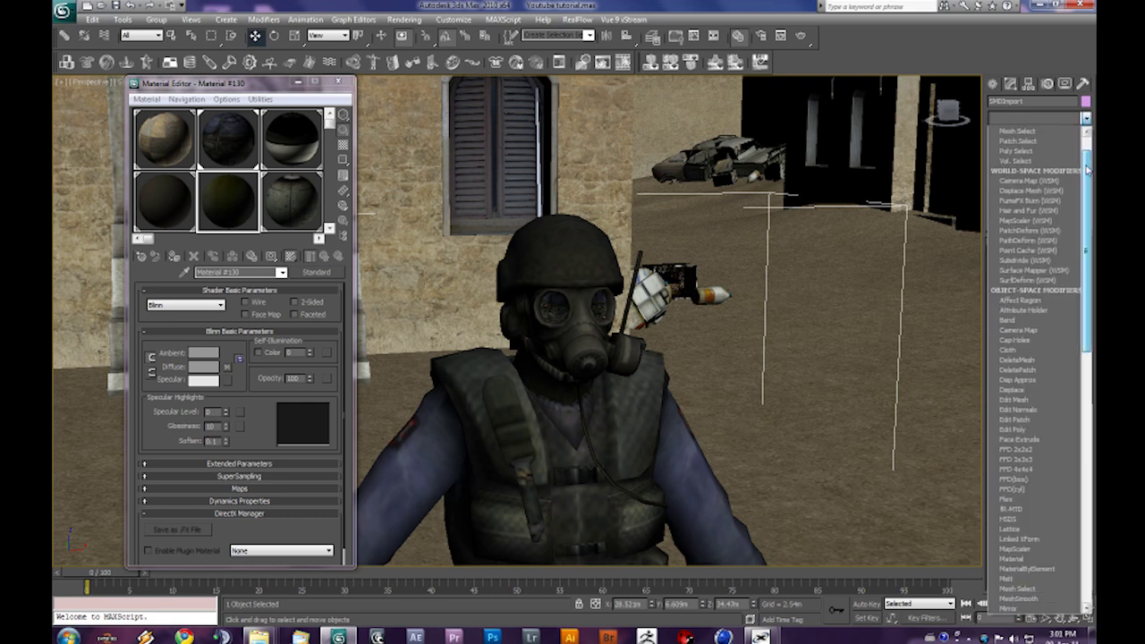
pyautogui.scroll(-1, 1087, 199)
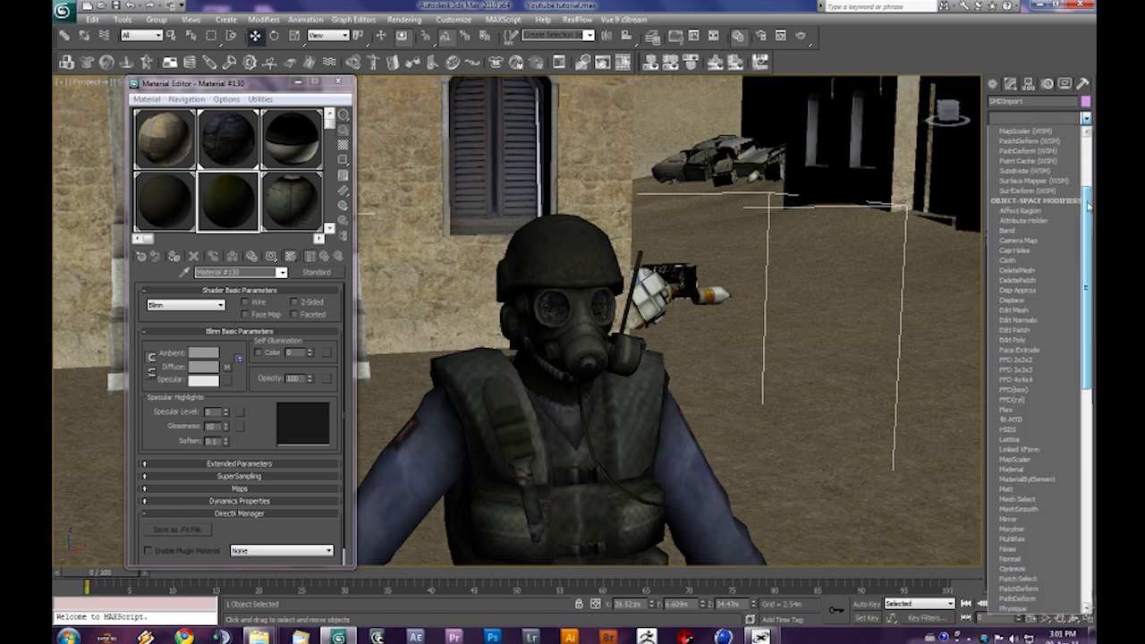
pyautogui.click(1022, 311)
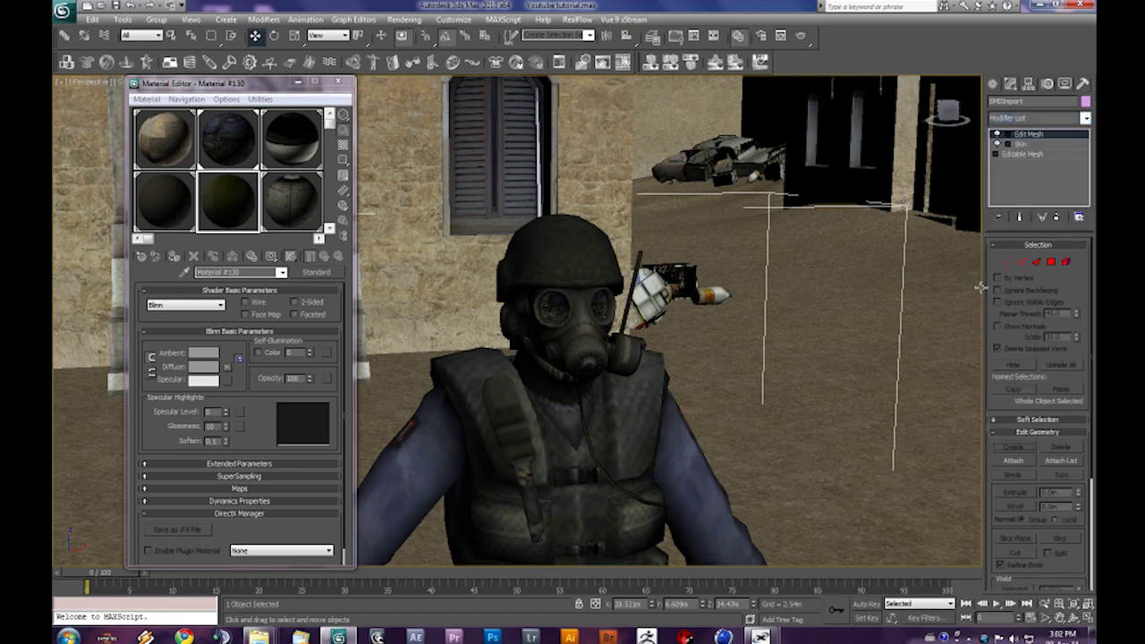
# Step: Select all polygons of the gas mask's first eye lens at polygon level
pyautogui.click(1051, 262)
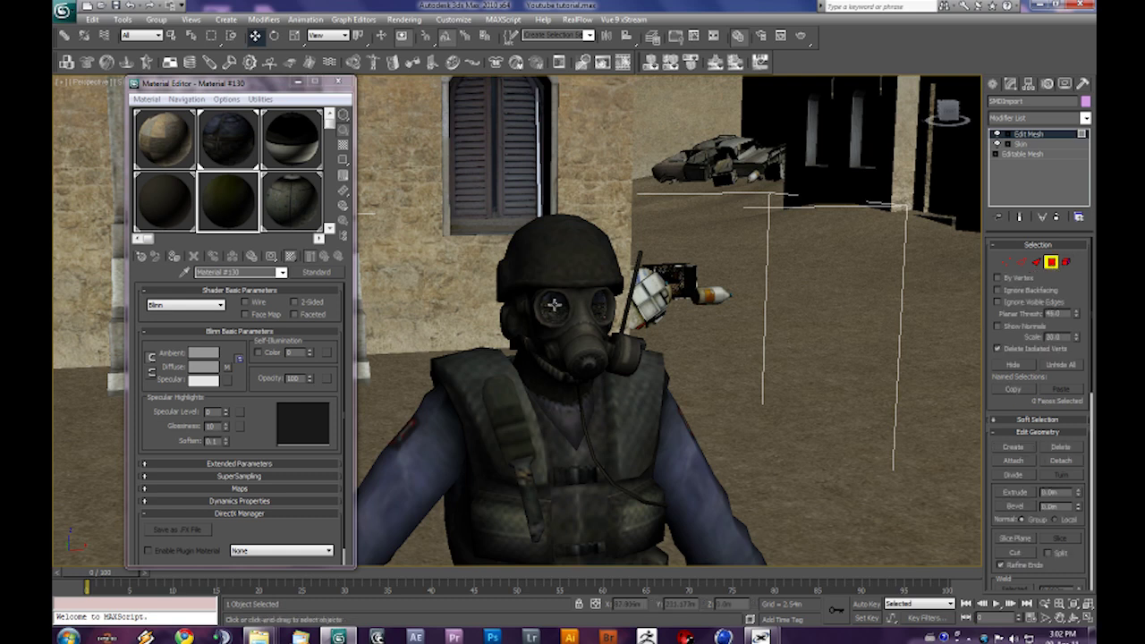
pyautogui.click(552, 304)
pyautogui.press('z')
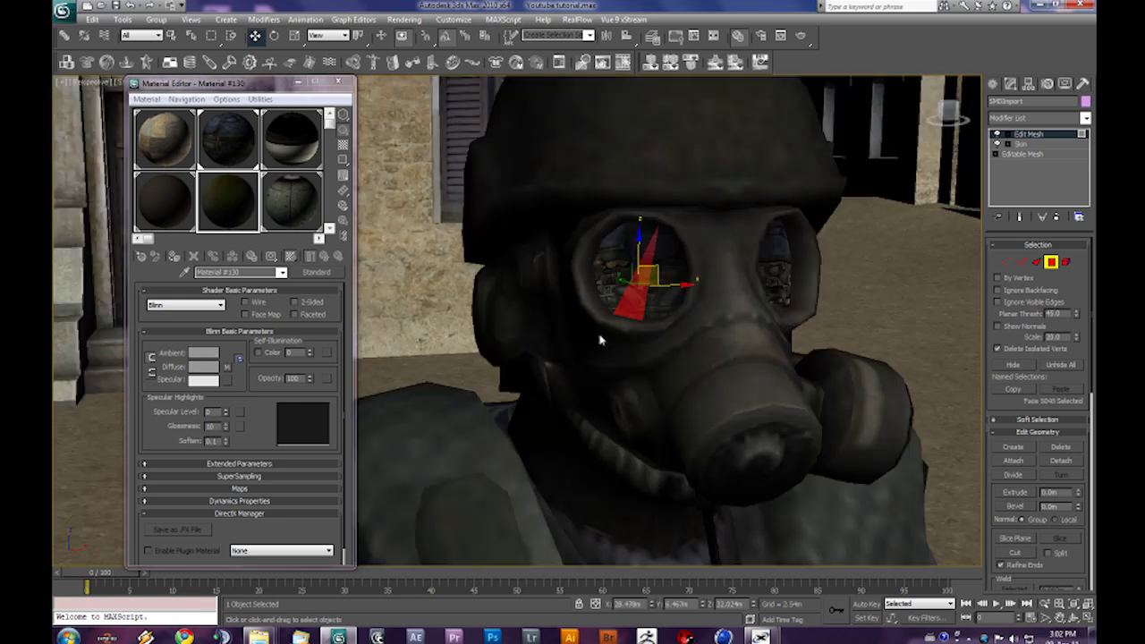
pyautogui.keyDown('ctrl'); pyautogui.click(659, 300); pyautogui.keyUp('ctrl')
pyautogui.keyDown('ctrl'); pyautogui.click(663, 259); pyautogui.keyUp('ctrl')
pyautogui.keyDown('ctrl'); pyautogui.click(675, 285); pyautogui.keyUp('ctrl')
pyautogui.keyDown('ctrl'); pyautogui.click(679, 292); pyautogui.keyUp('ctrl')
pyautogui.keyDown('ctrl'); pyautogui.click(623, 273); pyautogui.keyUp('ctrl')
pyautogui.keyDown('ctrl'); pyautogui.click(608, 270); pyautogui.keyUp('ctrl')
pyautogui.keyDown('ctrl'); pyautogui.click(598, 266); pyautogui.keyUp('ctrl')
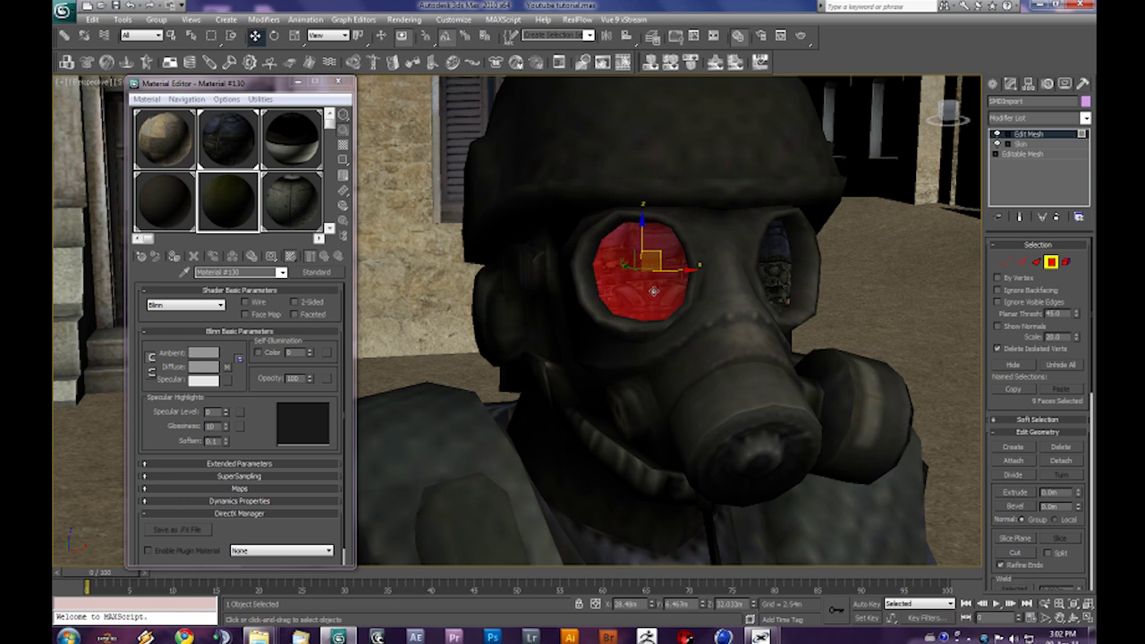
# Step: Add all polygons of the gas mask's other eye lens to the selection
pyautogui.keyDown('alt'); pyautogui.moveTo(732, 314); pyautogui.dragTo(664, 311, button='middle'); pyautogui.keyUp('alt')
pyautogui.scroll(-1, 653, 315)
pyautogui.keyDown('ctrl'); pyautogui.click(593, 331); pyautogui.keyUp('ctrl')
pyautogui.keyDown('alt'); pyautogui.moveTo(616, 346); pyautogui.dragTo(720, 241, button='middle'); pyautogui.keyUp('alt')
pyautogui.keyDown('ctrl'); pyautogui.click(707, 208); pyautogui.keyUp('ctrl')
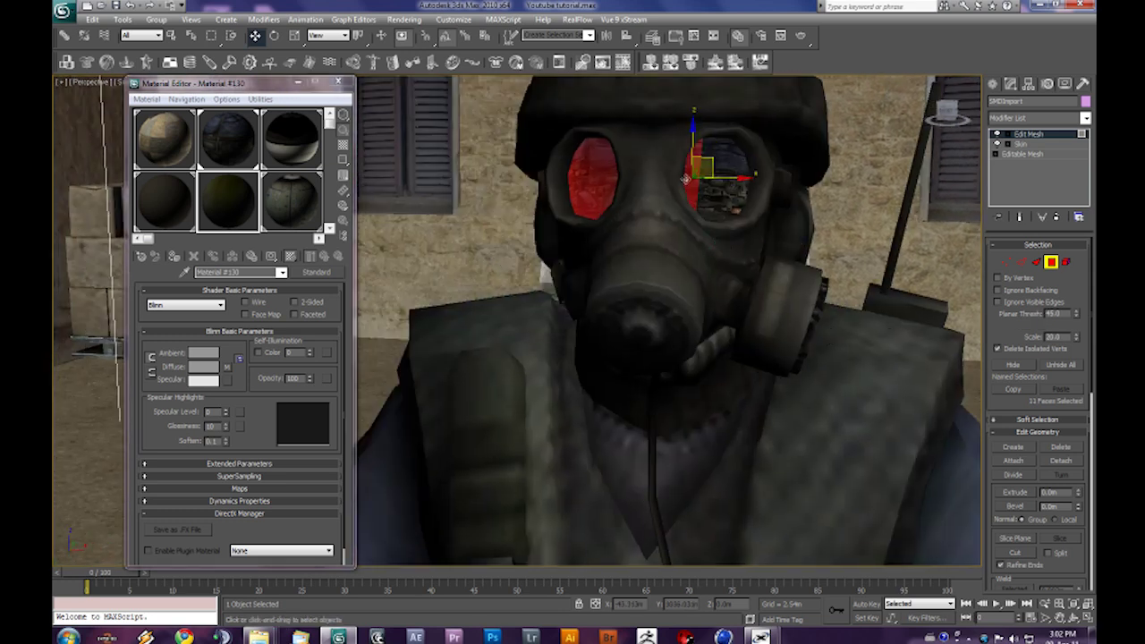
pyautogui.keyDown('ctrl'); pyautogui.click(711, 200); pyautogui.keyUp('ctrl')
pyautogui.keyDown('ctrl'); pyautogui.click(712, 201); pyautogui.keyUp('ctrl')
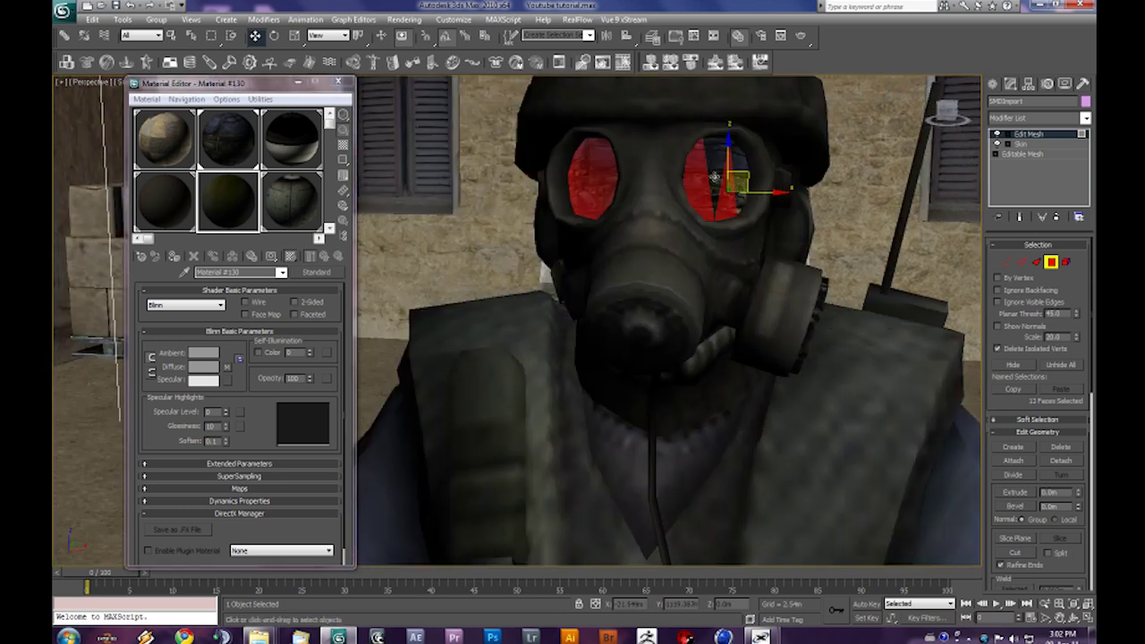
pyautogui.keyDown('ctrl'); pyautogui.click(713, 176); pyautogui.keyUp('ctrl')
pyautogui.keyDown('ctrl'); pyautogui.click(736, 166); pyautogui.keyUp('ctrl')
pyautogui.keyDown('ctrl'); pyautogui.click(740, 183); pyautogui.keyUp('ctrl')
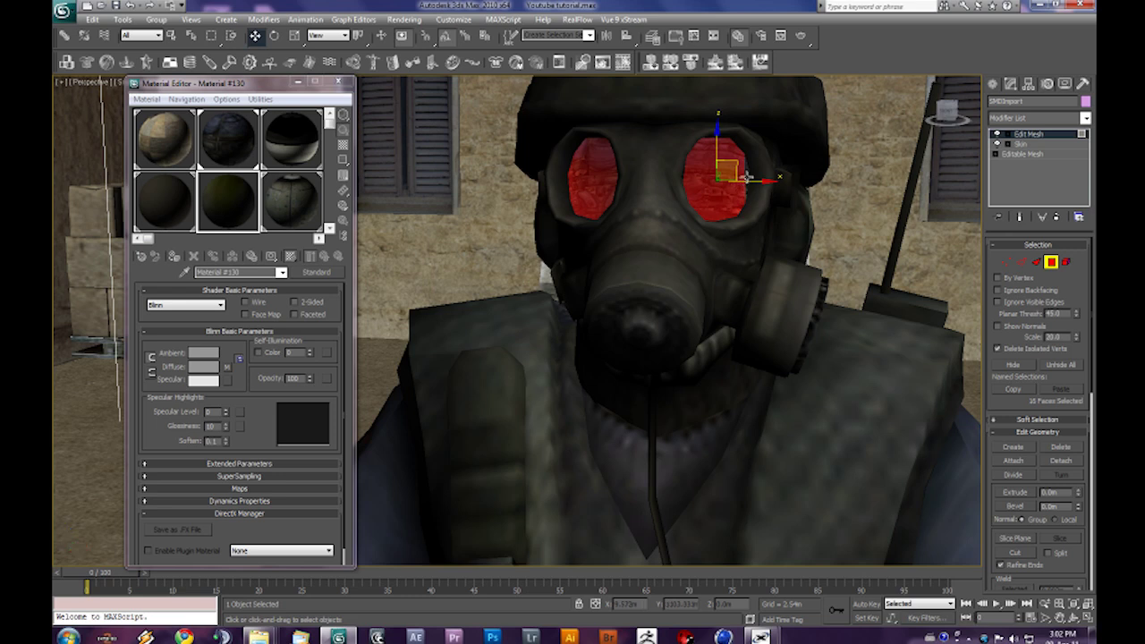
pyautogui.keyDown('ctrl'); pyautogui.click(735, 201); pyautogui.keyUp('ctrl')
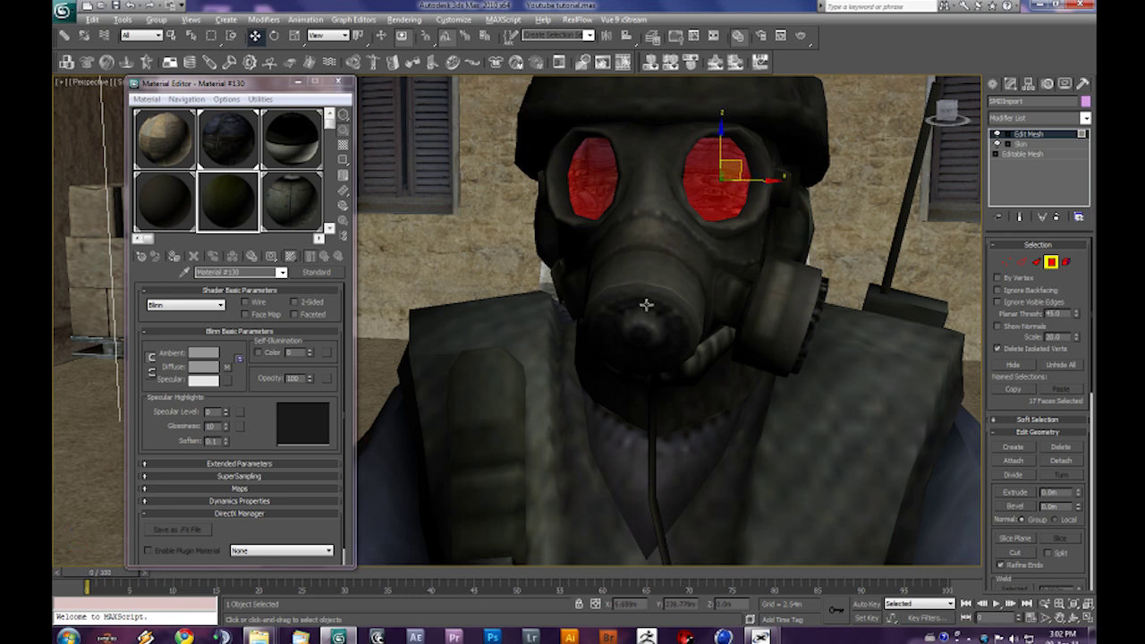
pyautogui.moveTo(646, 304)
pyautogui.keyDown('alt'); pyautogui.mouseDown(button='middle')
pyautogui.moveTo(746, 281)
pyautogui.moveTo(639, 291)
pyautogui.mouseUp(button='middle'); pyautogui.keyUp('alt')
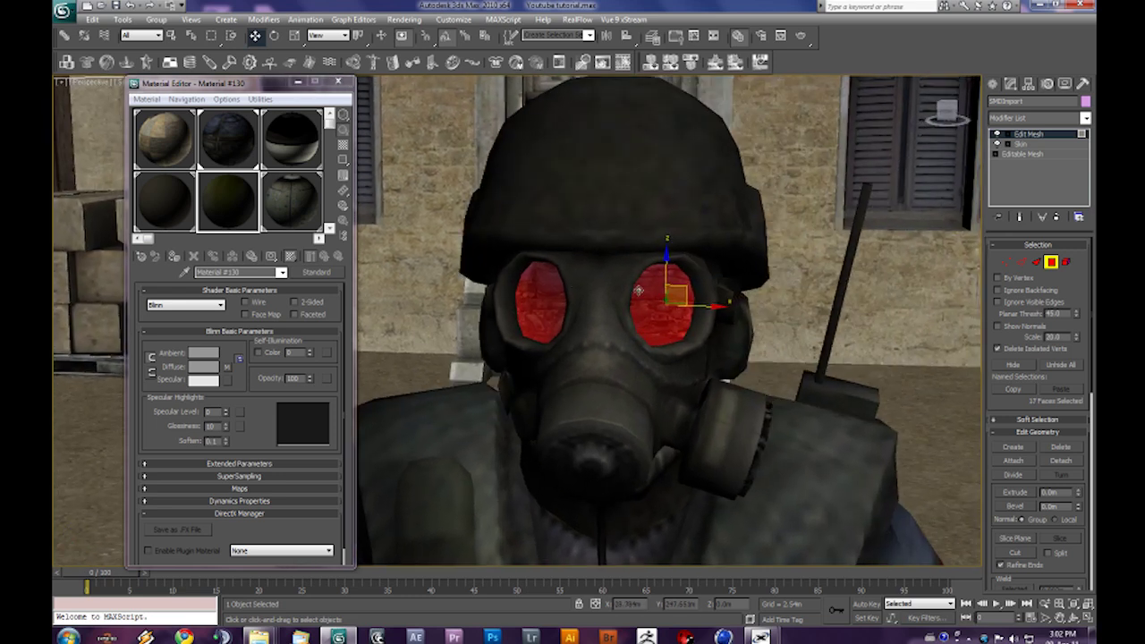
# Step: Detach the selected lens polygons as a separate object named Glass and leave polygon level
pyautogui.rightClick(554, 294)
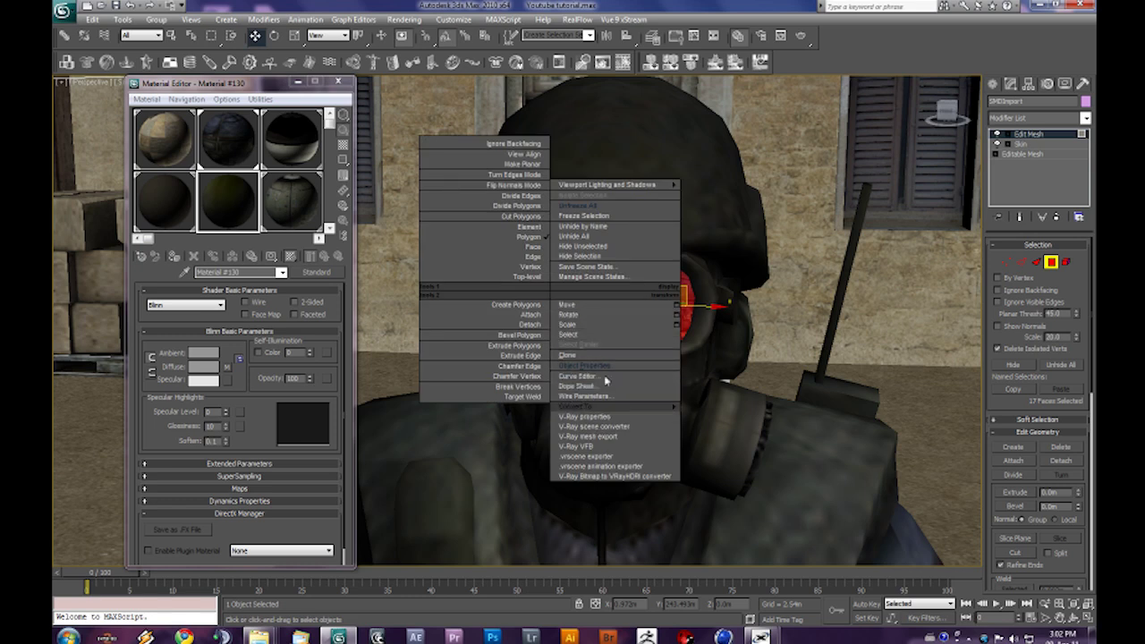
pyautogui.click(533, 324)
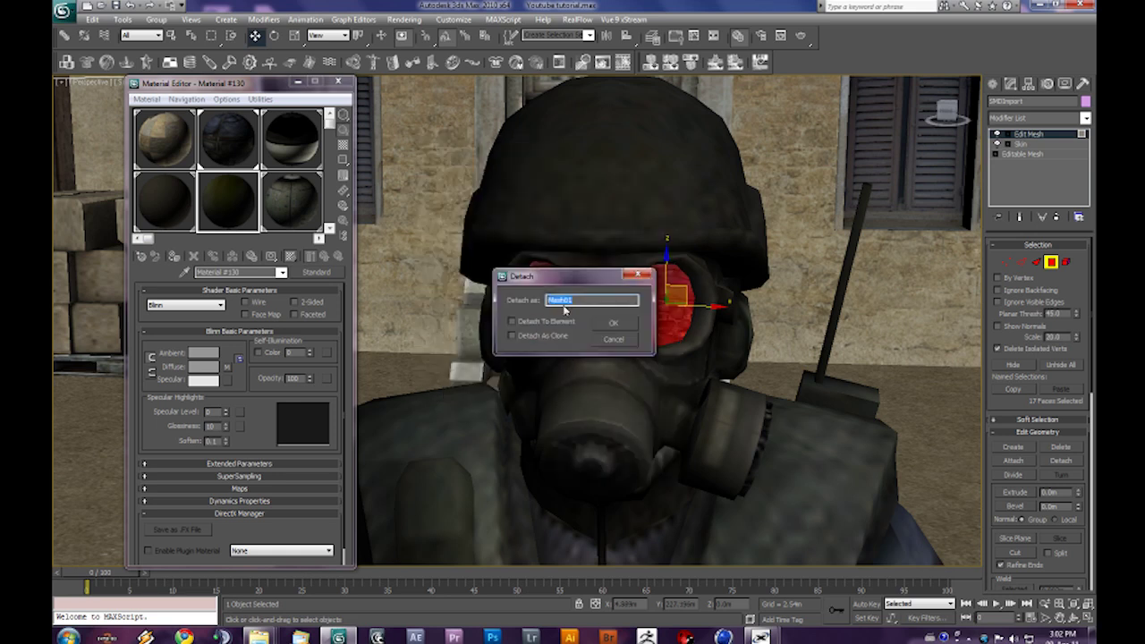
pyautogui.write('Glass')
pyautogui.click(612, 324)
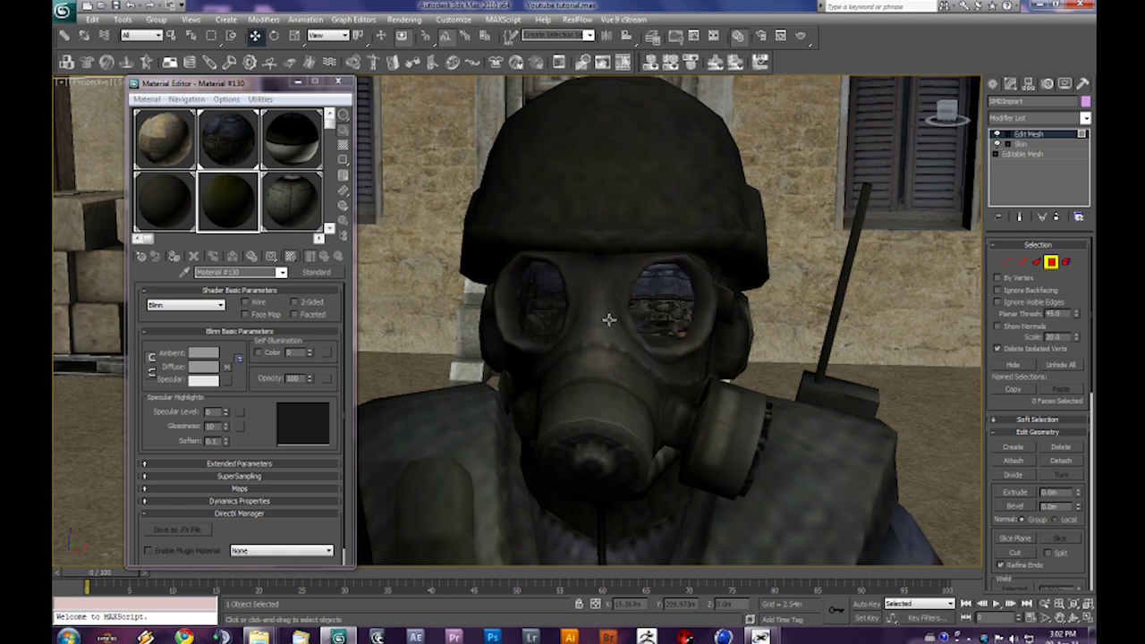
pyautogui.click(1049, 262)
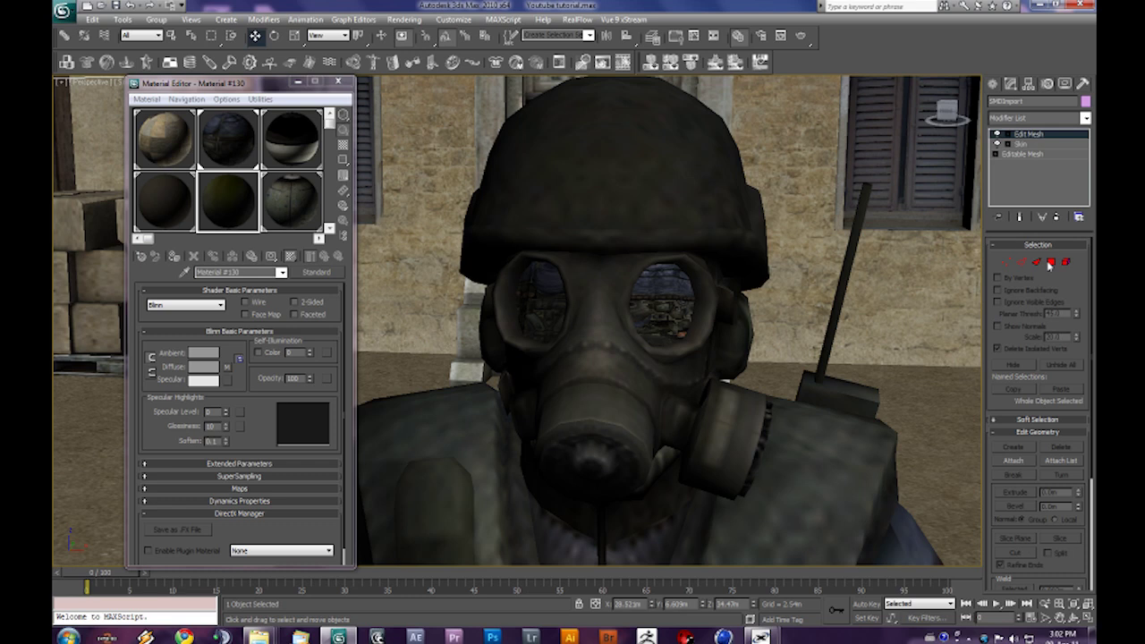
# Step: Select the detached Glass object, try moving it with its distant gizmo, and undo the move
pyautogui.click(657, 299)
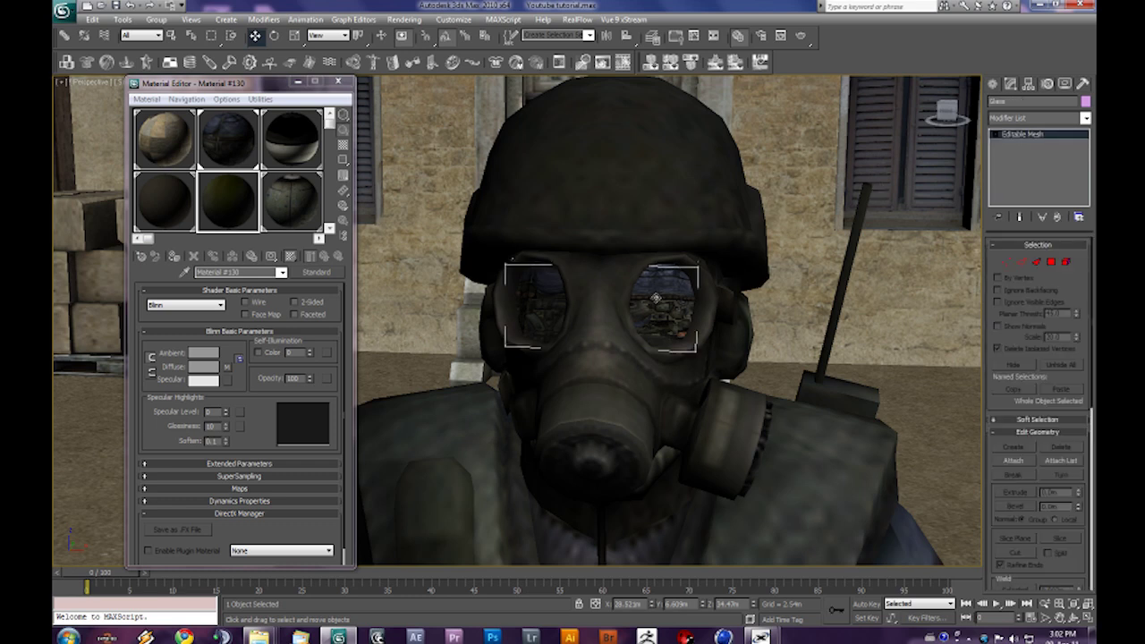
pyautogui.scroll(-5, 665, 297)
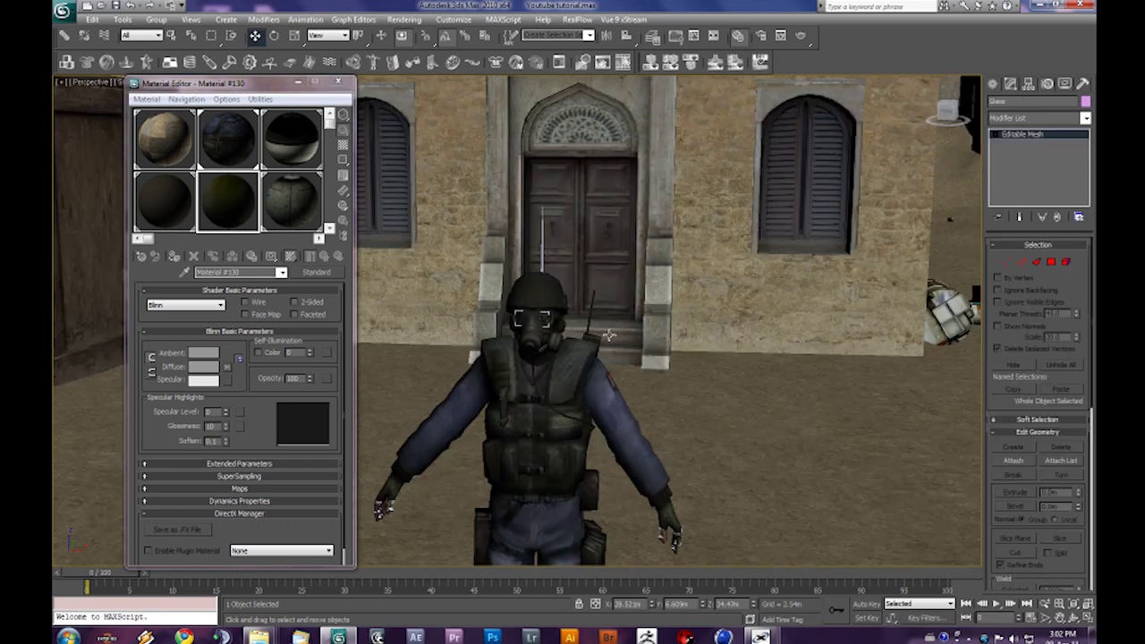
pyautogui.scroll(-4, 608, 334)
pyautogui.moveTo(586, 282); pyautogui.dragTo(578, 355, button='middle')
pyautogui.scroll(4, 580, 312)
pyautogui.scroll(-6, 615, 330)
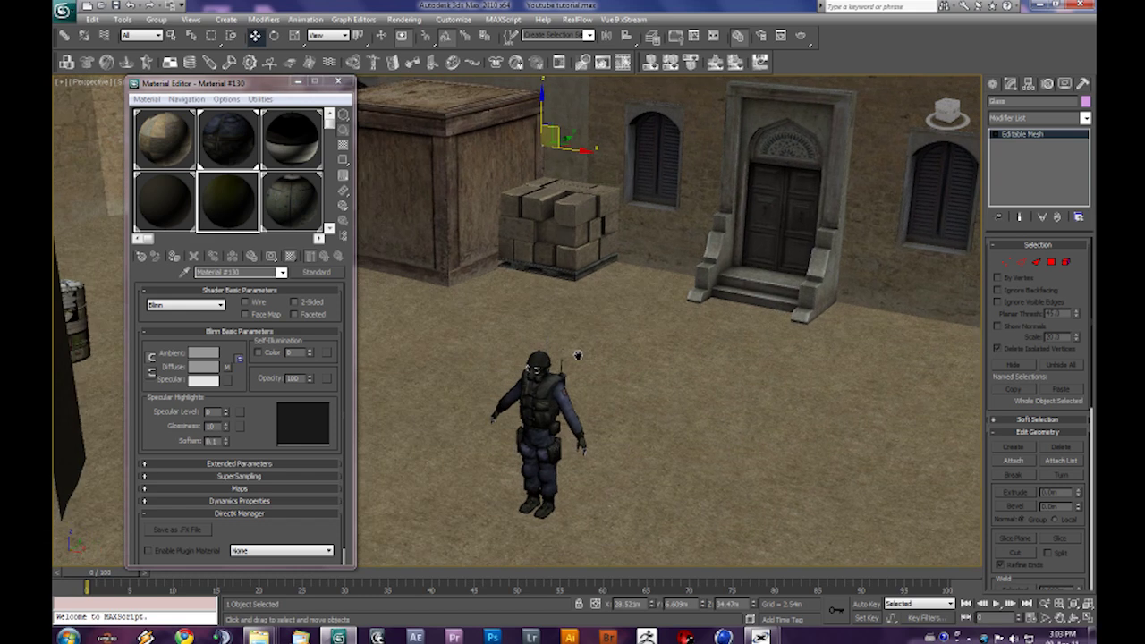
pyautogui.moveTo(569, 141)
pyautogui.mouseDown()
pyautogui.moveTo(546, 149)
pyautogui.moveTo(592, 137)
pyautogui.moveTo(550, 148)
pyautogui.moveTo(546, 165)
pyautogui.moveTo(592, 138)
pyautogui.moveTo(574, 156)
pyautogui.mouseUp()
pyautogui.hotkey('ctrl', 'z')
# Step: Centre the Glass object's pivot on the object using pivot-only adjustment, and leave pivot editing
pyautogui.keyDown('alt'); pyautogui.moveTo(570, 309); pyautogui.dragTo(539, 310, button='middle'); pyautogui.keyUp('alt')
pyautogui.scroll(2, 598, 289)
pyautogui.scroll(2, 629, 292)
pyautogui.scroll(2, 610, 289)
pyautogui.scroll(-3, 627, 270)
pyautogui.moveTo(629, 265); pyautogui.dragTo(606, 387, button='middle')
pyautogui.keyDown('alt'); pyautogui.moveTo(553, 129); pyautogui.dragTo(545, 161, button='middle'); pyautogui.keyUp('alt')
pyautogui.click(1028, 83)
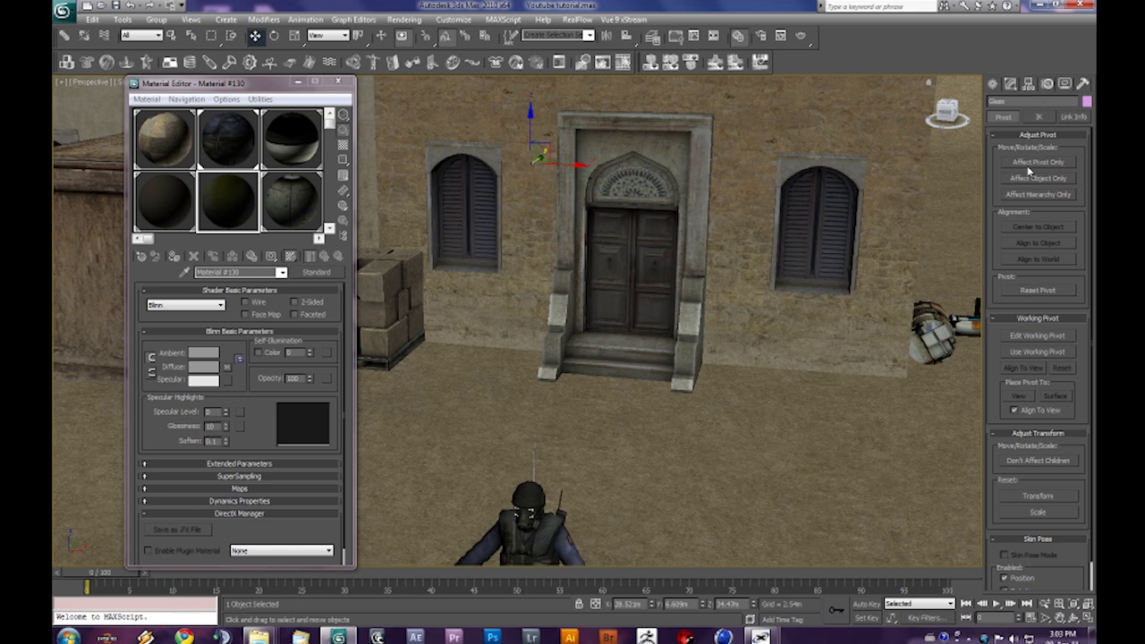
pyautogui.click(1025, 162)
pyautogui.click(1033, 227)
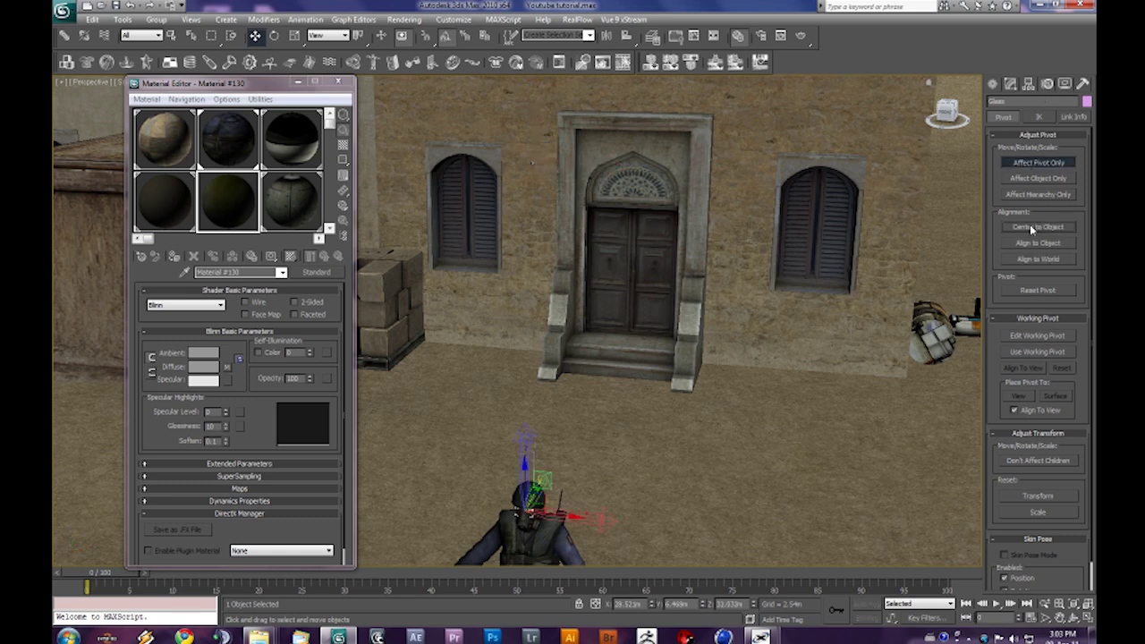
pyautogui.scroll(5, 672, 424)
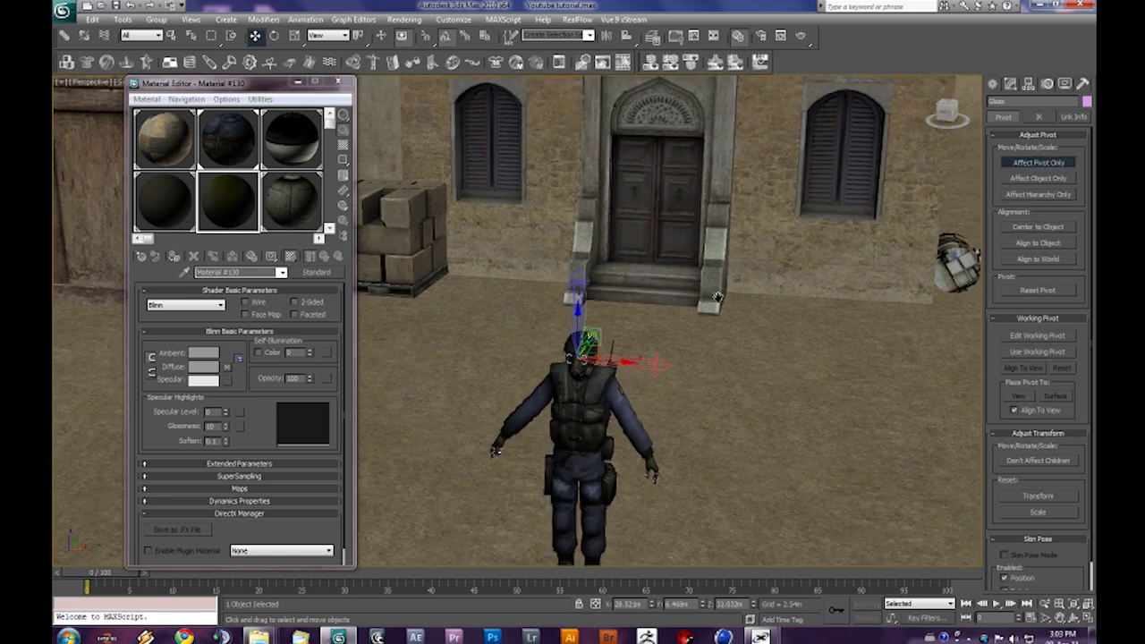
pyautogui.scroll(4, 667, 362)
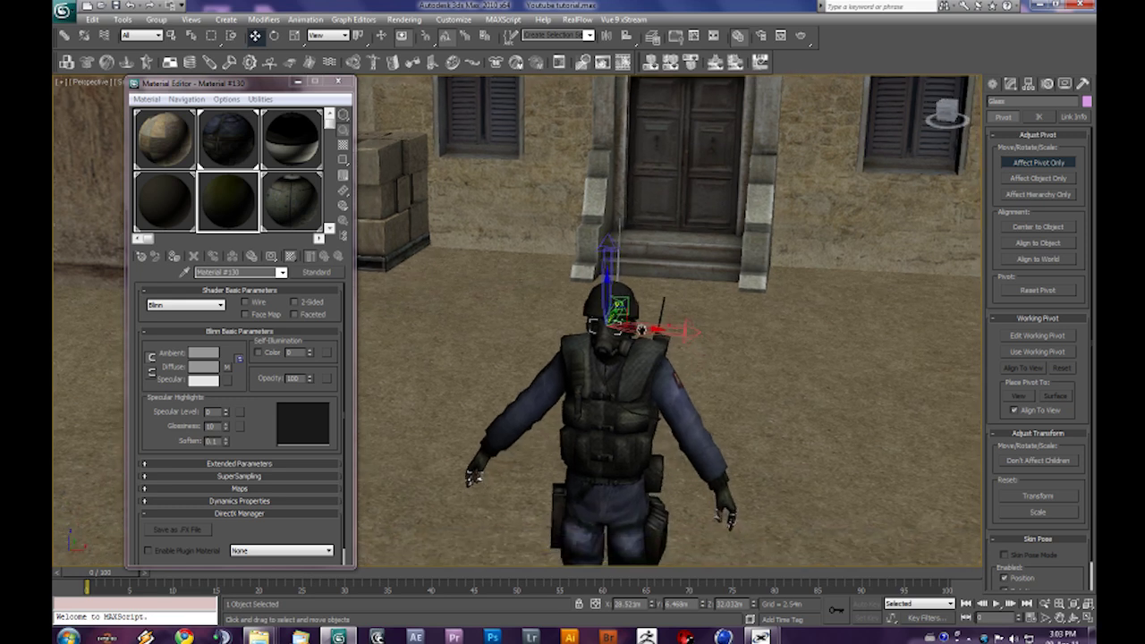
pyautogui.keyDown('alt'); pyautogui.moveTo(735, 347); pyautogui.dragTo(672, 363, button='middle'); pyautogui.keyUp('alt')
pyautogui.moveTo(494, 387); pyautogui.dragTo(684, 318, button='middle')
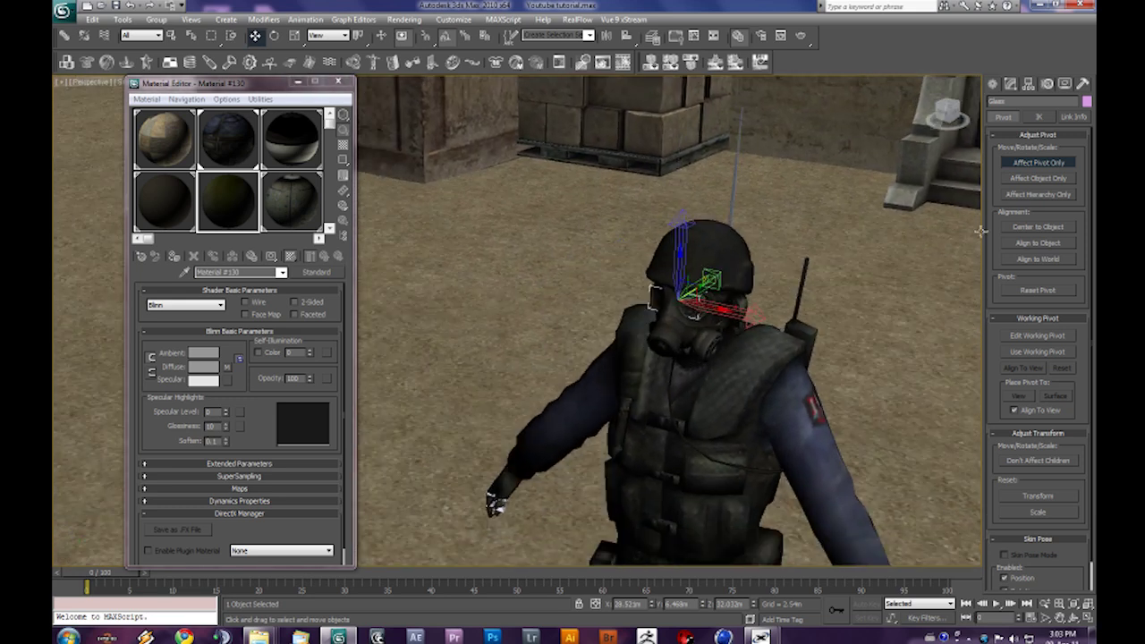
pyautogui.click(993, 84)
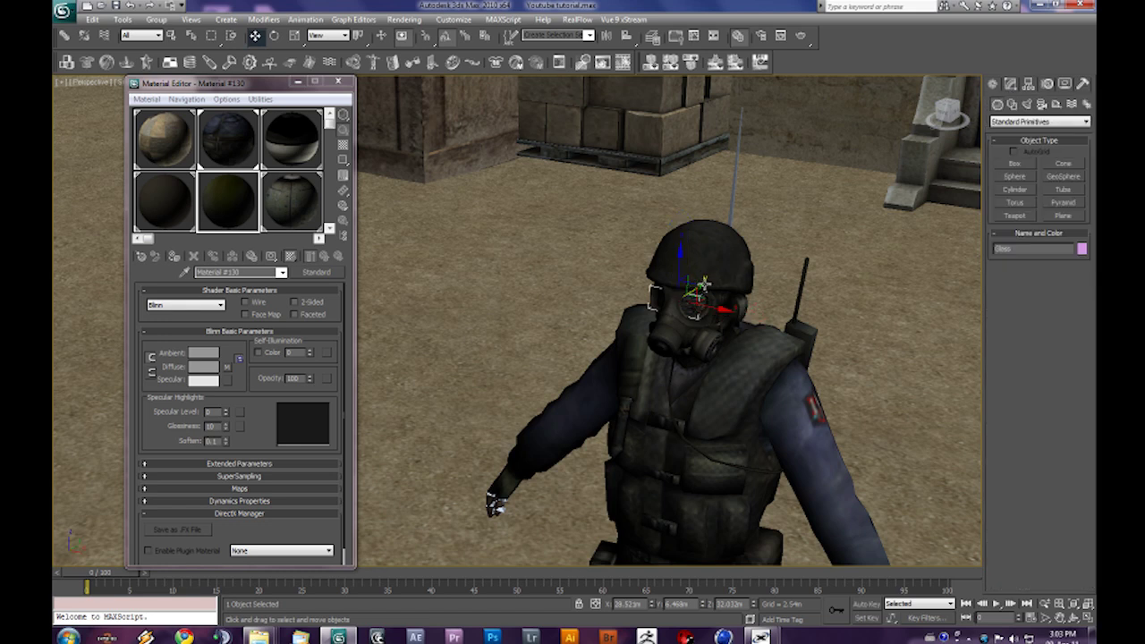
# Step: Try moving the Glass lenses forward out of the gas mask and bring them back into the eye openings
pyautogui.moveTo(698, 286); pyautogui.dragTo(626, 329)
pyautogui.keyDown('alt'); pyautogui.moveTo(697, 317); pyautogui.dragTo(648, 367, button='middle'); pyautogui.keyUp('alt')
pyautogui.scroll(4, 680, 323)
pyautogui.keyDown('alt'); pyautogui.moveTo(590, 311); pyautogui.dragTo(644, 312, button='middle'); pyautogui.keyUp('alt')
pyautogui.moveTo(604, 286); pyautogui.dragTo(774, 256)
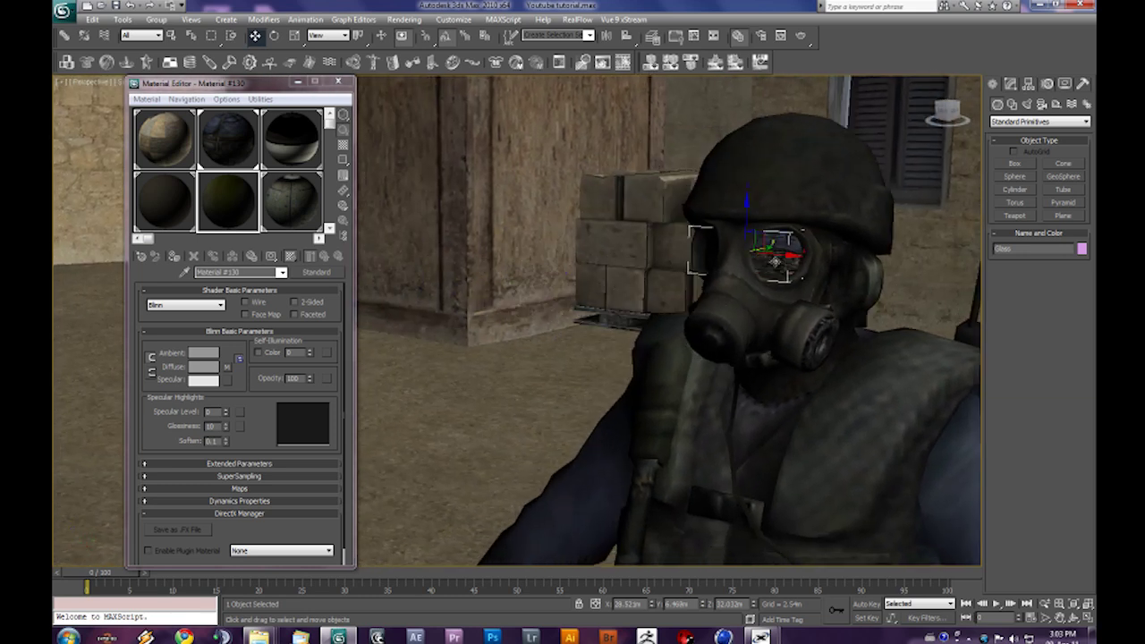
# Step: Assign the dark green glass material, Material #130, to the Glass lens object in the soldier's gas mask
pyautogui.keyDown('alt'); pyautogui.moveTo(785, 255); pyautogui.dragTo(760, 270, button='middle'); pyautogui.keyUp('alt')
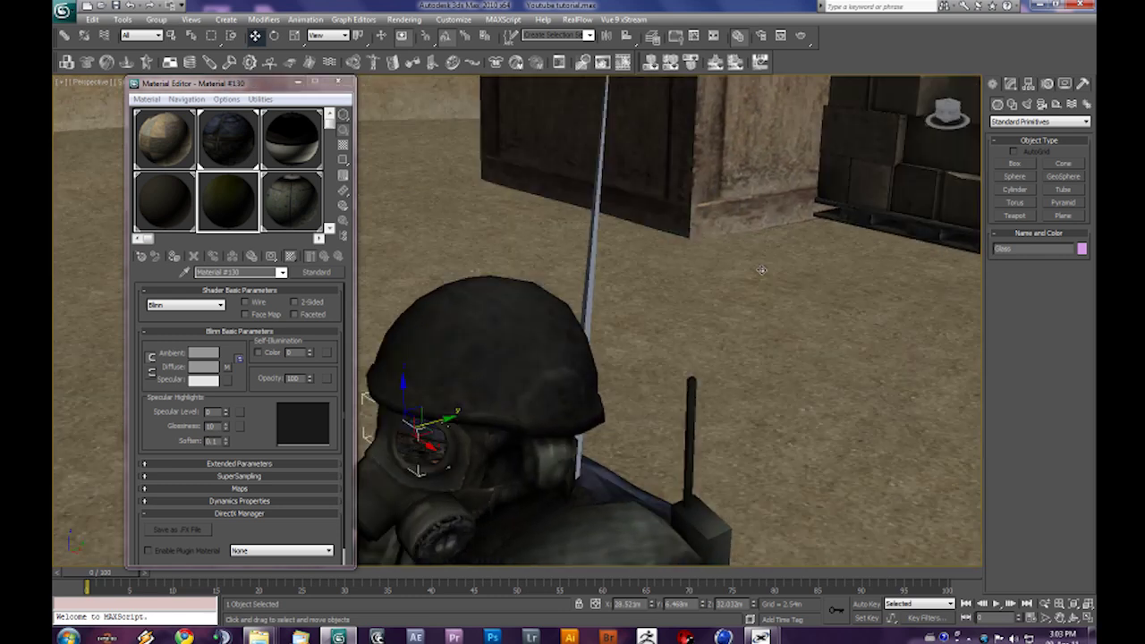
pyautogui.moveTo(571, 362); pyautogui.dragTo(696, 305, button='middle')
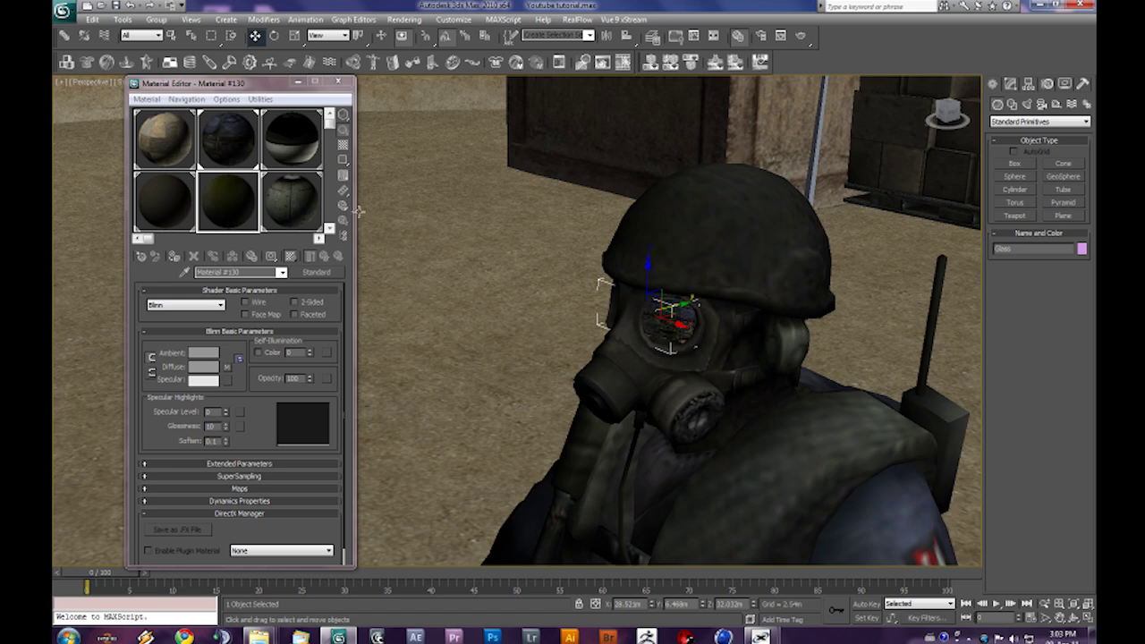
pyautogui.moveTo(237, 201); pyautogui.dragTo(244, 201)
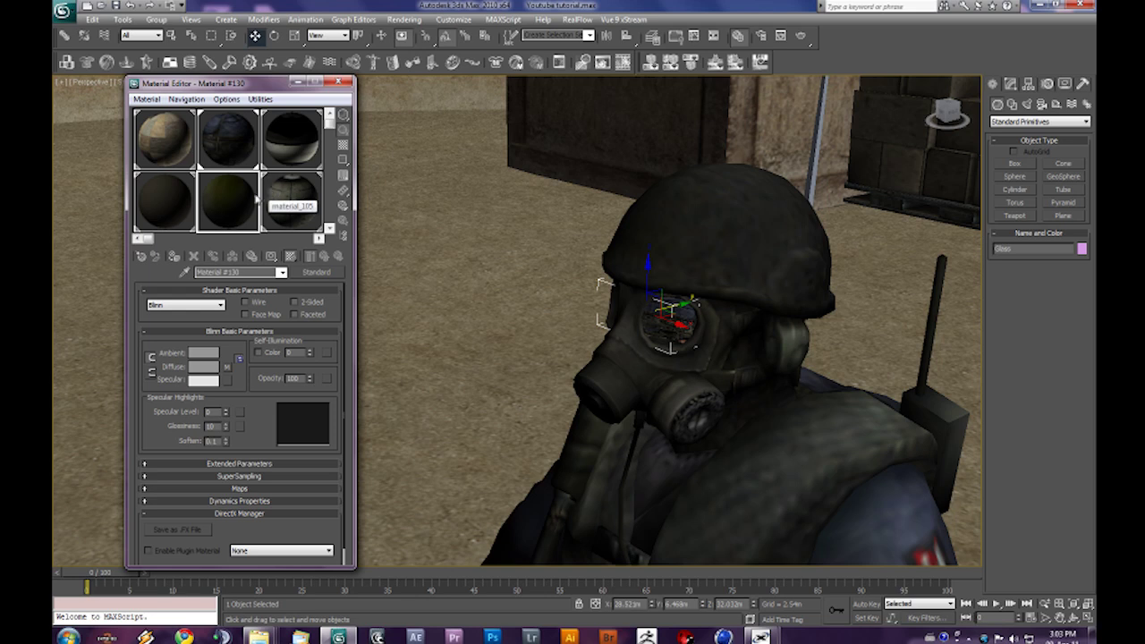
pyautogui.moveTo(243, 202); pyautogui.dragTo(671, 317)
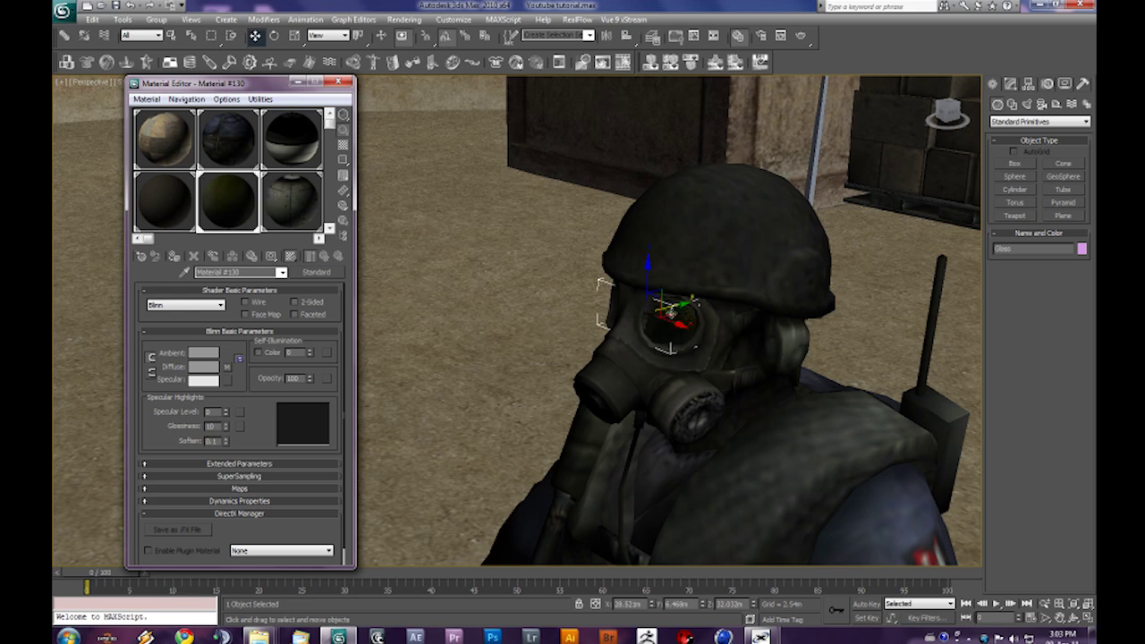
# Step: Examine the textured lens in the gas mask's eye opening up close for areas the glass material misses
pyautogui.keyDown('alt'); pyautogui.moveTo(597, 301); pyautogui.dragTo(447, 327, button='middle'); pyautogui.keyUp('alt')
pyautogui.scroll(5, 677, 312)
pyautogui.moveTo(677, 312); pyautogui.dragTo(656, 384, button='middle')
pyautogui.scroll(-2, 601, 316)
pyautogui.scroll(-4, 655, 398)
pyautogui.scroll(4, 722, 371)
pyautogui.scroll(-4, 725, 369)
pyautogui.scroll(2, 719, 344)
pyautogui.scroll(5, 679, 337)
pyautogui.keyDown('alt'); pyautogui.moveTo(598, 259); pyautogui.dragTo(594, 292, button='middle'); pyautogui.keyUp('alt')
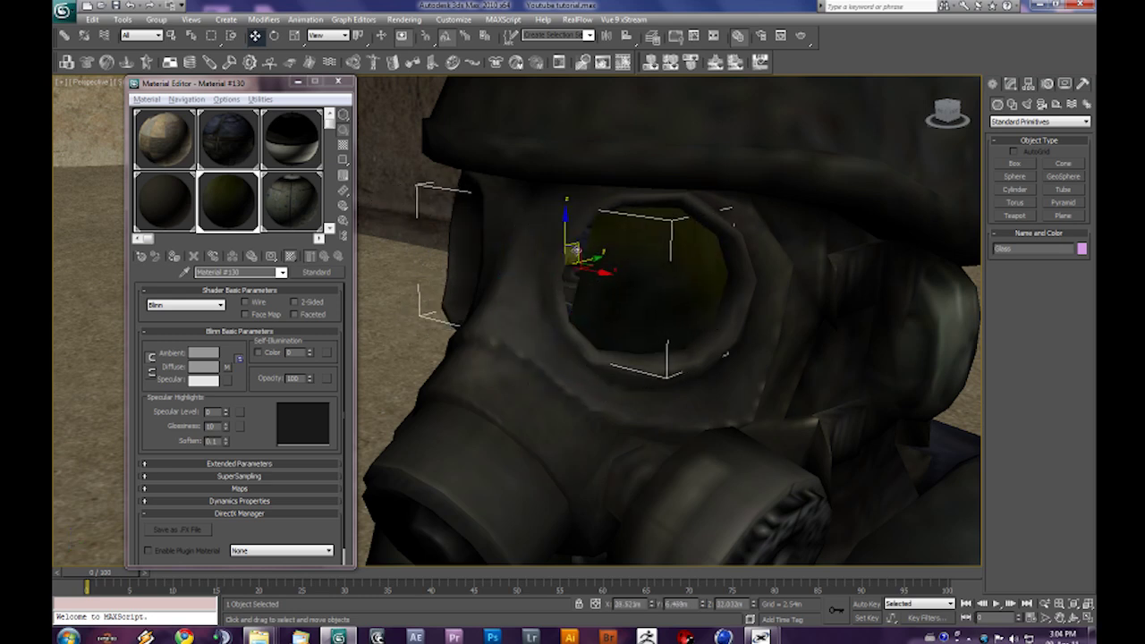
# Step: Detach the two leftover lens polygons at the inner edge of the eye opening from the soldier mesh as Glass1
pyautogui.click(577, 253)
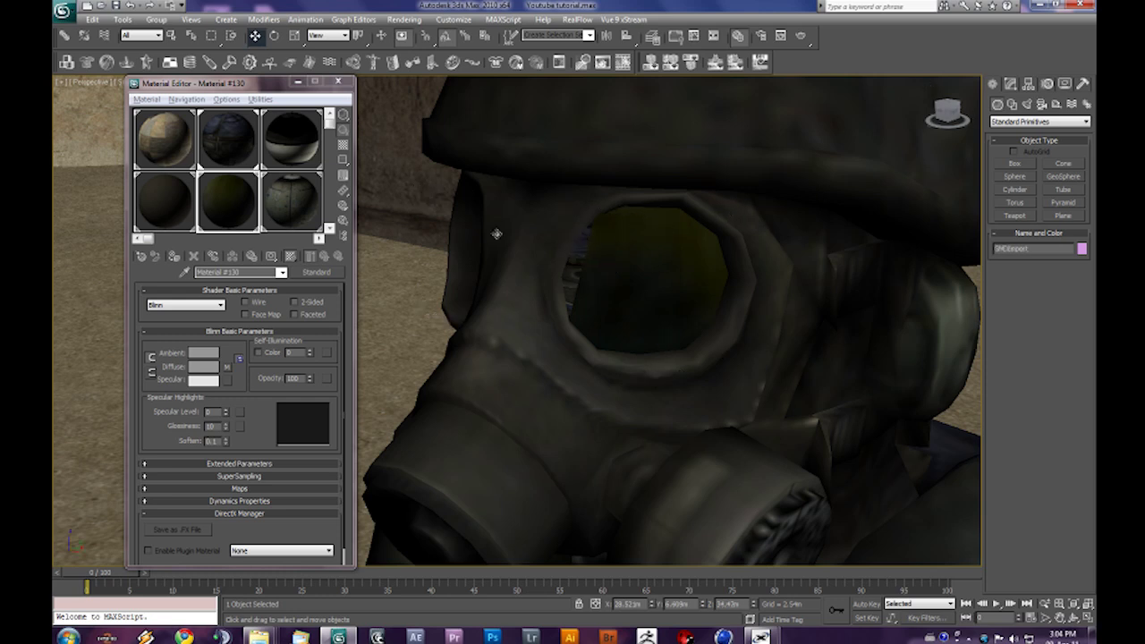
pyautogui.click(1011, 85)
pyautogui.click(1050, 262)
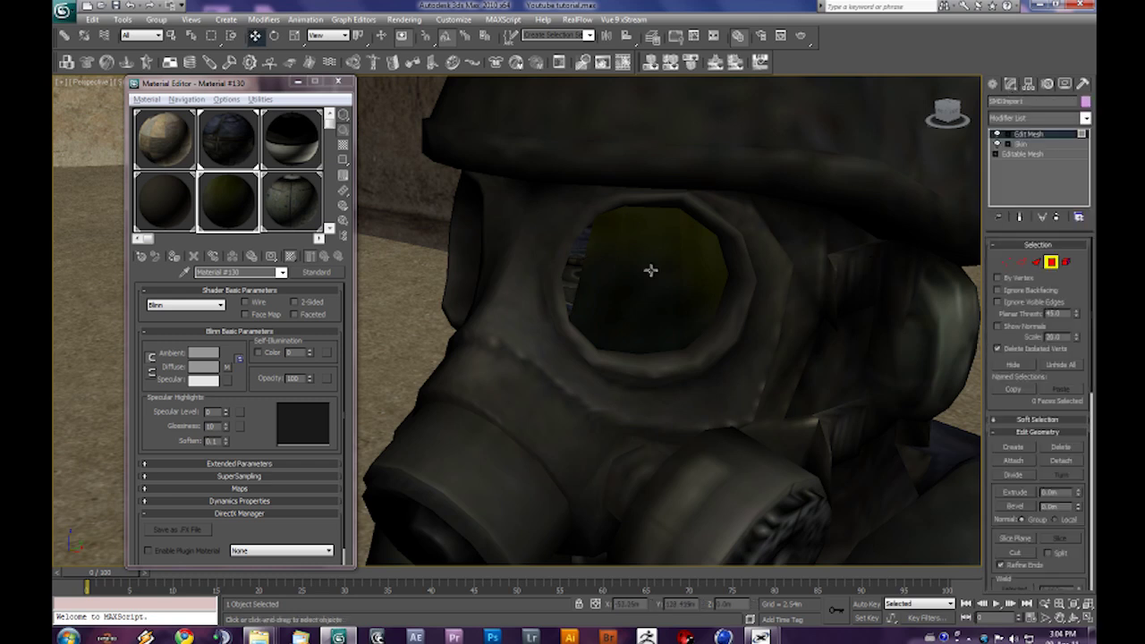
pyautogui.click(570, 262)
pyautogui.moveTo(578, 272); pyautogui.dragTo(564, 278)
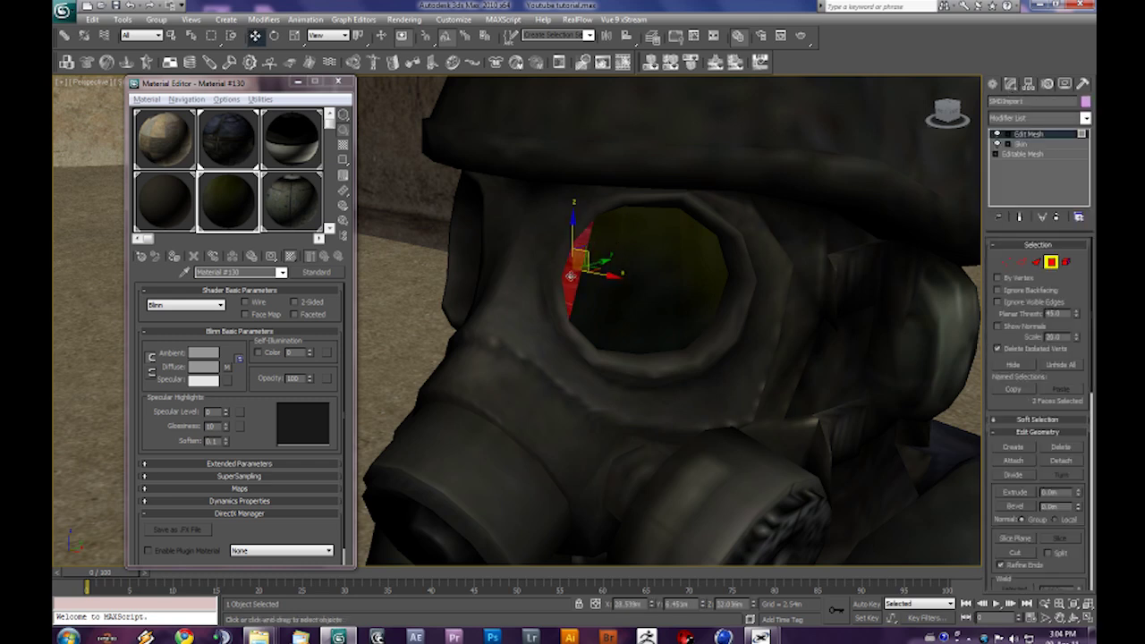
pyautogui.rightClick(575, 270)
pyautogui.click(551, 297)
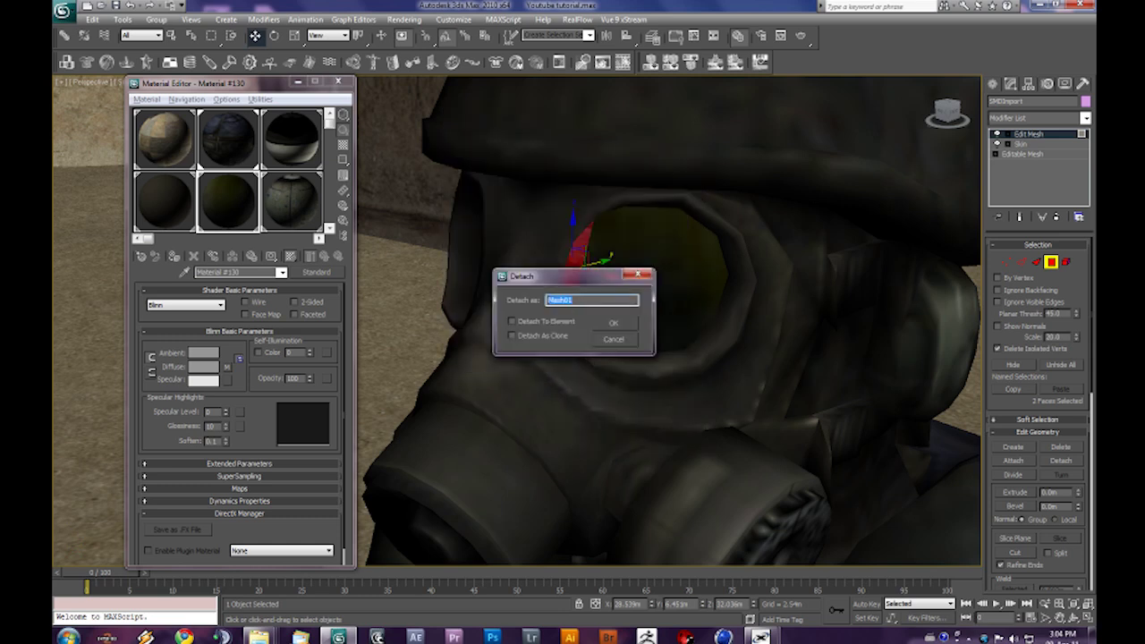
pyautogui.write('Glass1')
pyautogui.click(628, 326)
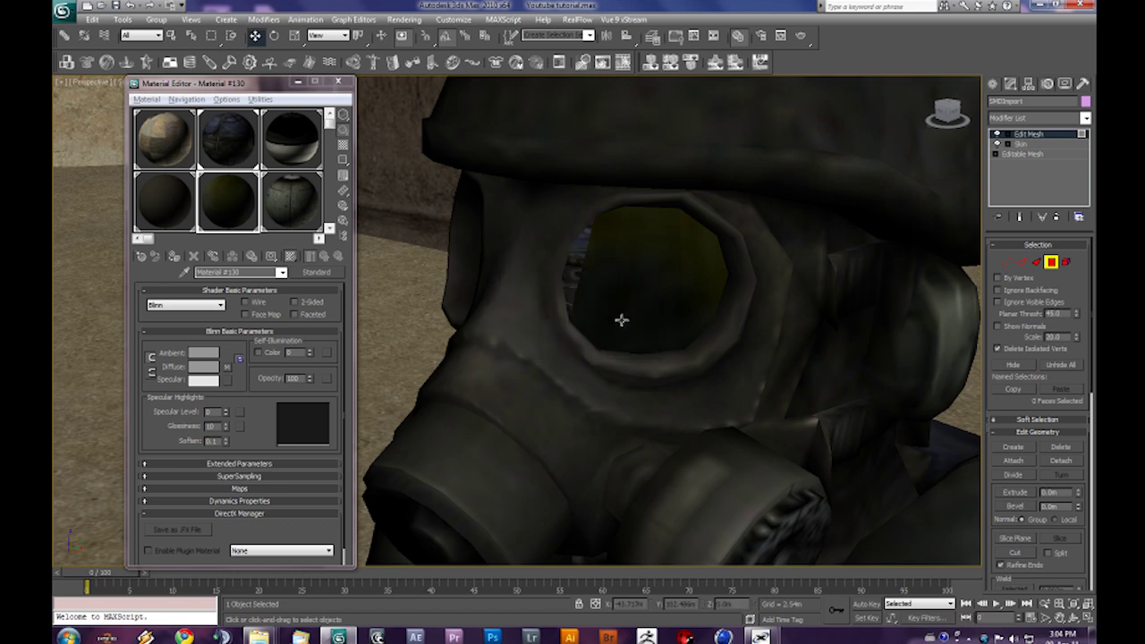
# Step: Freeze the soldier mesh and make it see-through in its object properties
pyautogui.click(574, 256)
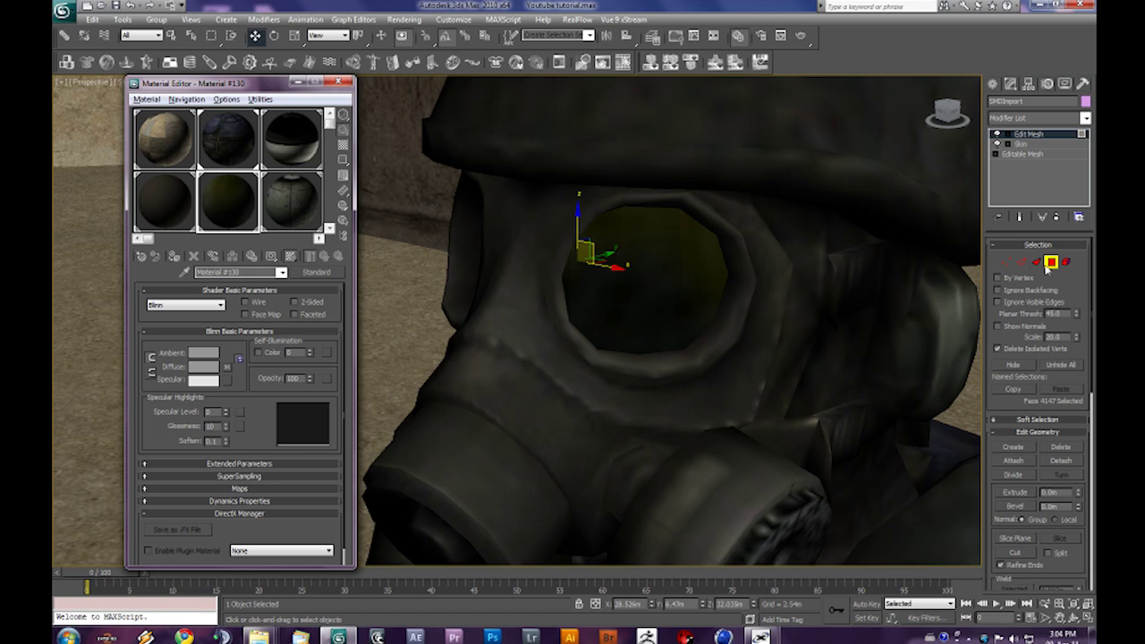
pyautogui.scroll(-6, 654, 285)
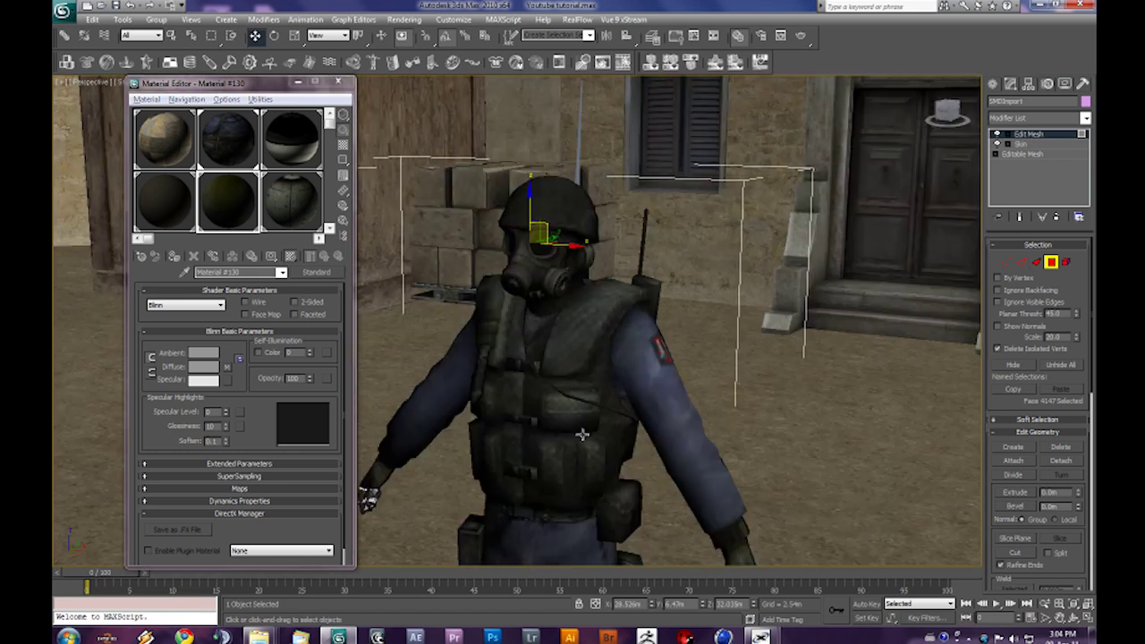
pyautogui.moveTo(584, 429); pyautogui.dragTo(591, 366, button='middle')
pyautogui.click(585, 352)
pyautogui.rightClick(565, 336)
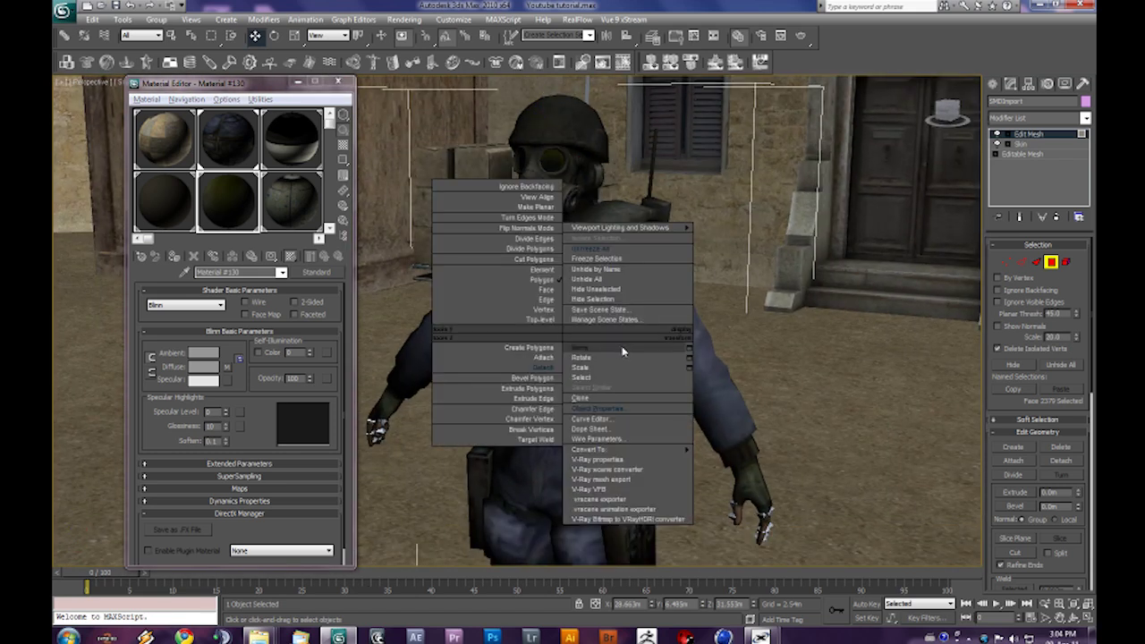
pyautogui.click(628, 404)
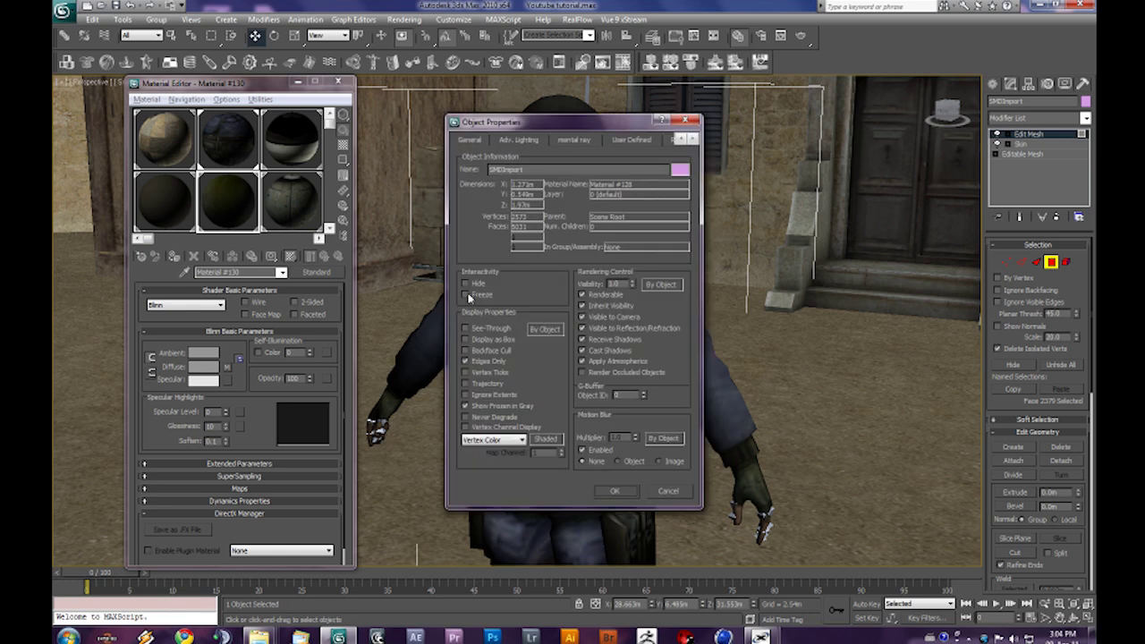
pyautogui.click(616, 491)
# Step: Try moving the skeleton's pelvis bone to test whether the lenses follow the body, and undo the move
pyautogui.click(582, 444)
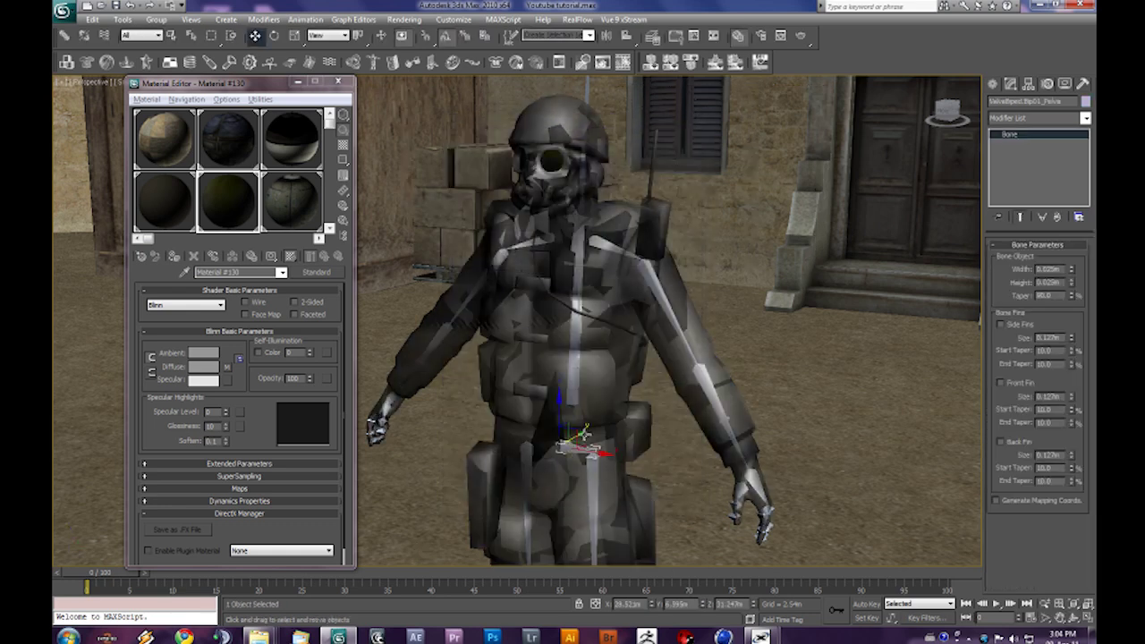
pyautogui.moveTo(582, 433); pyautogui.dragTo(559, 424)
pyautogui.keyDown('alt'); pyautogui.moveTo(558, 424); pyautogui.dragTo(611, 408, button='middle'); pyautogui.keyUp('alt')
pyautogui.keyDown('alt'); pyautogui.moveTo(438, 225); pyautogui.dragTo(550, 293, button='middle'); pyautogui.keyUp('alt')
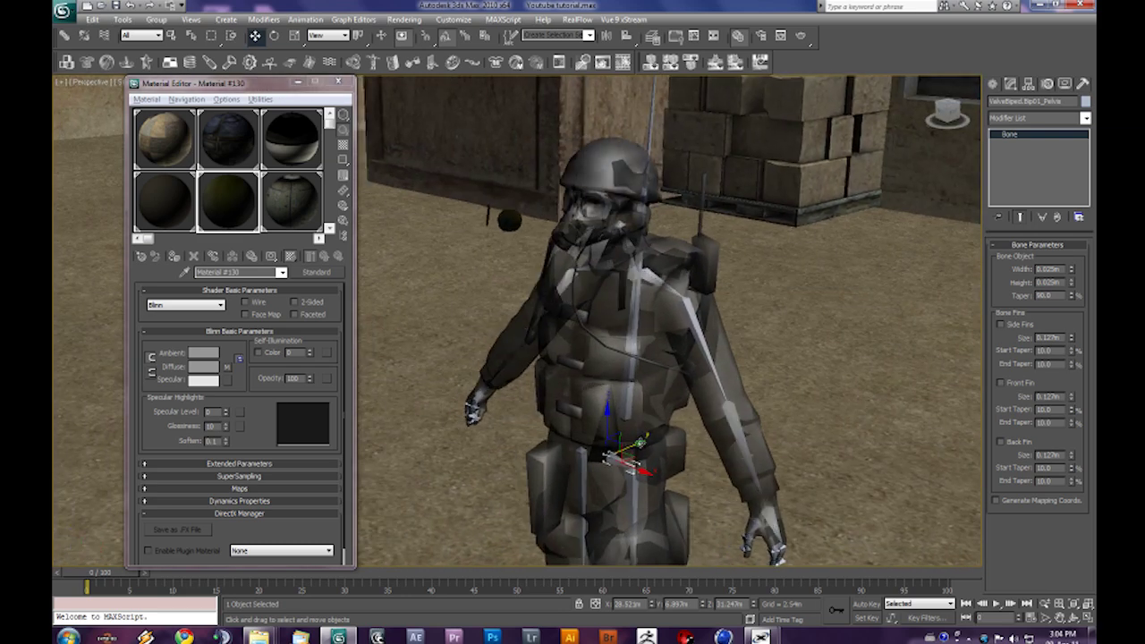
pyautogui.moveTo(639, 443); pyautogui.dragTo(564, 465)
pyautogui.hotkey('ctrl', 'z')
# Step: Close the Material Editor and select the Glass1 piece together with the Glass lenses
pyautogui.keyDown('alt'); pyautogui.moveTo(612, 365); pyautogui.dragTo(617, 286, button='middle'); pyautogui.keyUp('alt')
pyautogui.moveTo(656, 202); pyautogui.dragTo(578, 284, button='middle')
pyautogui.click(338, 81)
pyautogui.scroll(6, 608, 296)
pyautogui.scroll(-3, 608, 296)
pyautogui.click(511, 201)
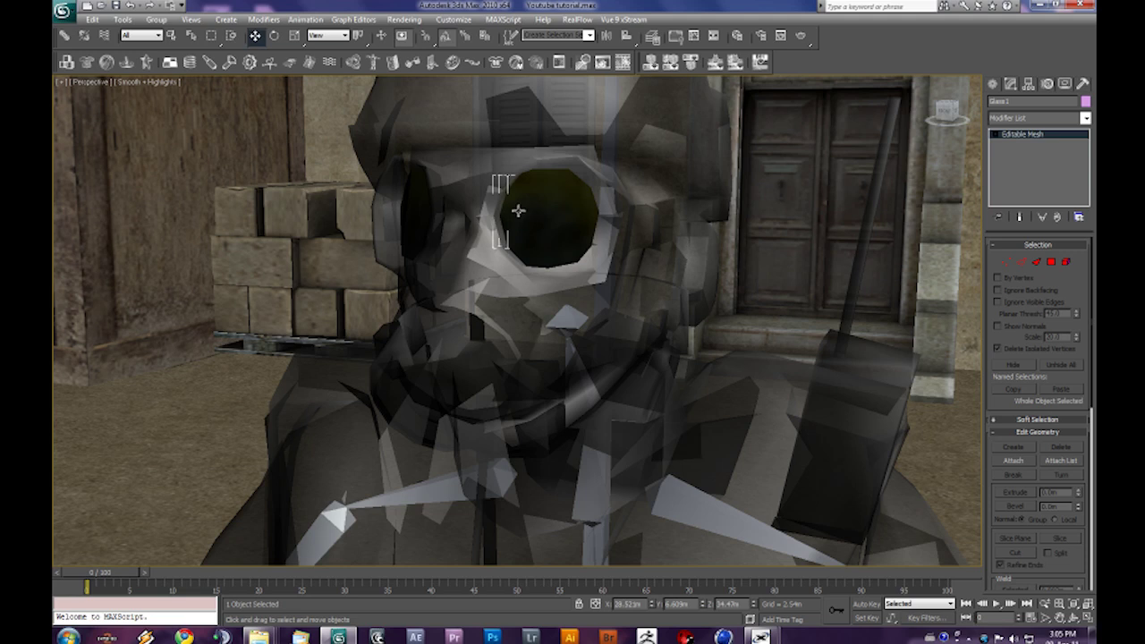
pyautogui.keyDown('ctrl'); pyautogui.click(535, 212); pyautogui.keyUp('ctrl')
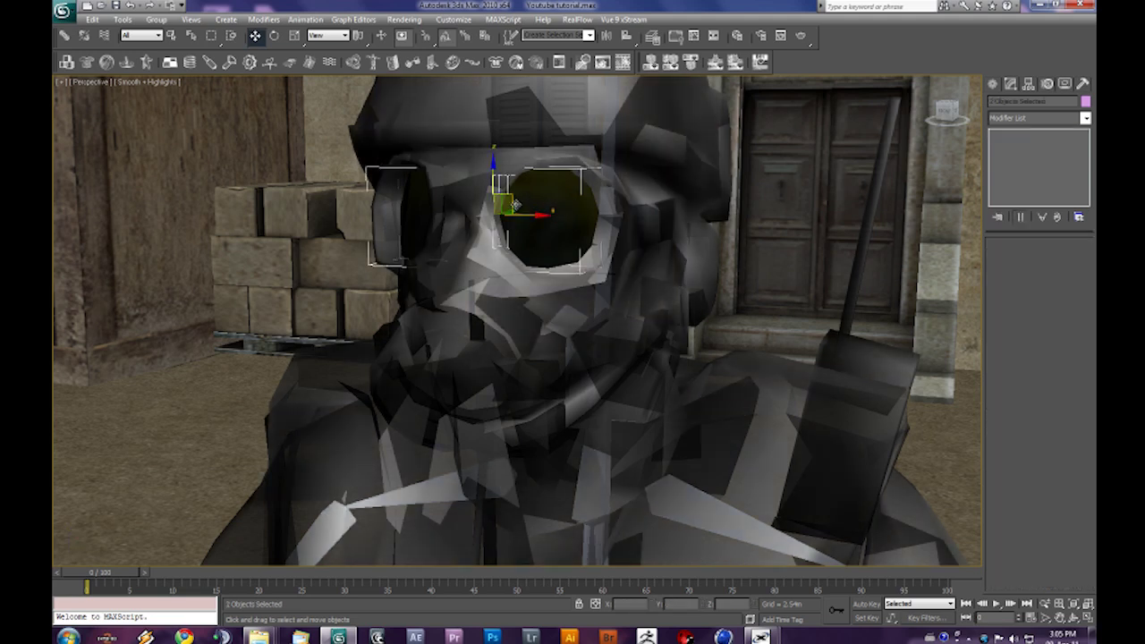
pyautogui.keyDown('alt'); pyautogui.moveTo(580, 242); pyautogui.dragTo(390, 262, button='middle'); pyautogui.keyUp('alt')
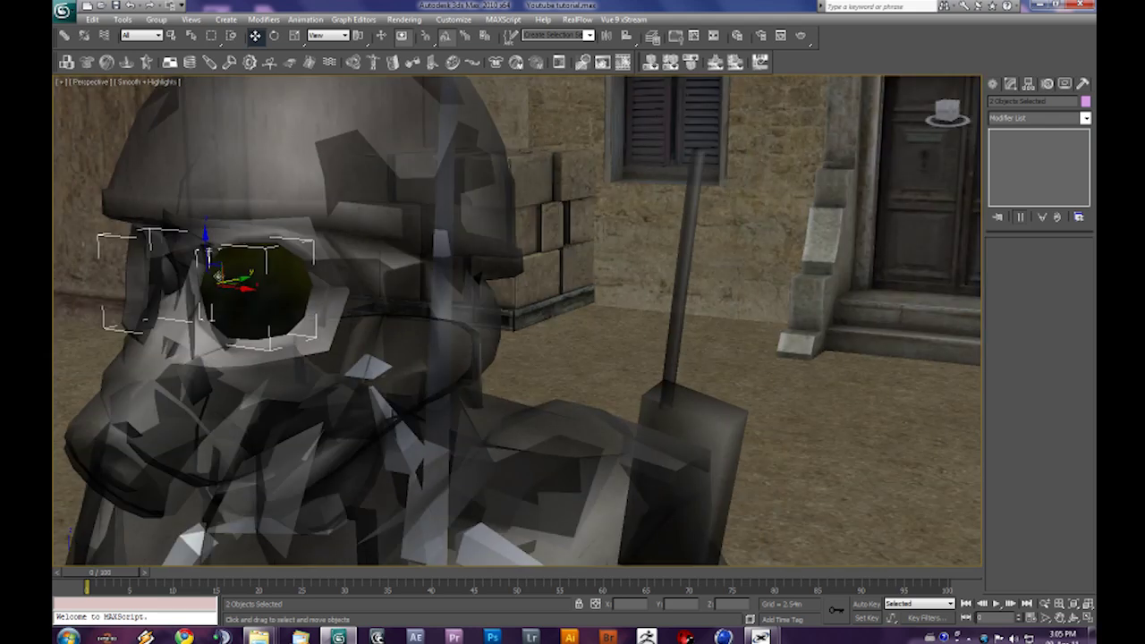
pyautogui.moveTo(263, 254); pyautogui.dragTo(664, 381, button='middle')
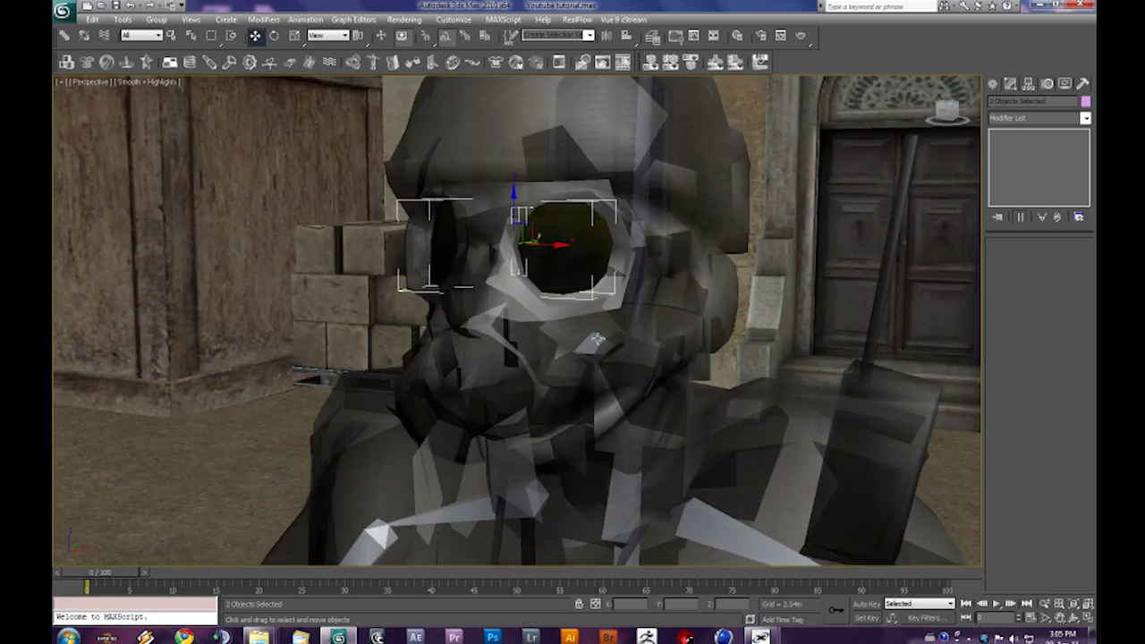
pyautogui.moveTo(596, 339)
pyautogui.keyDown('alt'); pyautogui.mouseDown(button='middle')
pyautogui.moveTo(623, 404)
pyautogui.moveTo(599, 340)
pyautogui.mouseUp(button='middle'); pyautogui.keyUp('alt')
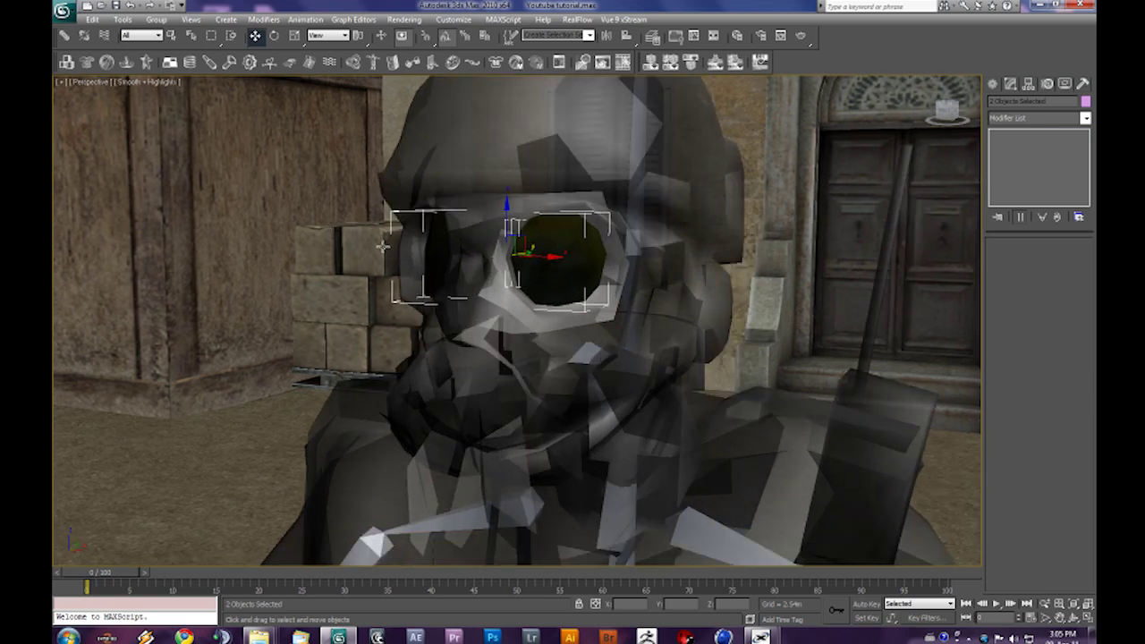
# Step: Link the Glass1 piece to the Glass lens object as its parent
pyautogui.click(64, 37)
pyautogui.moveTo(633, 381); pyautogui.dragTo(599, 287, button='middle')
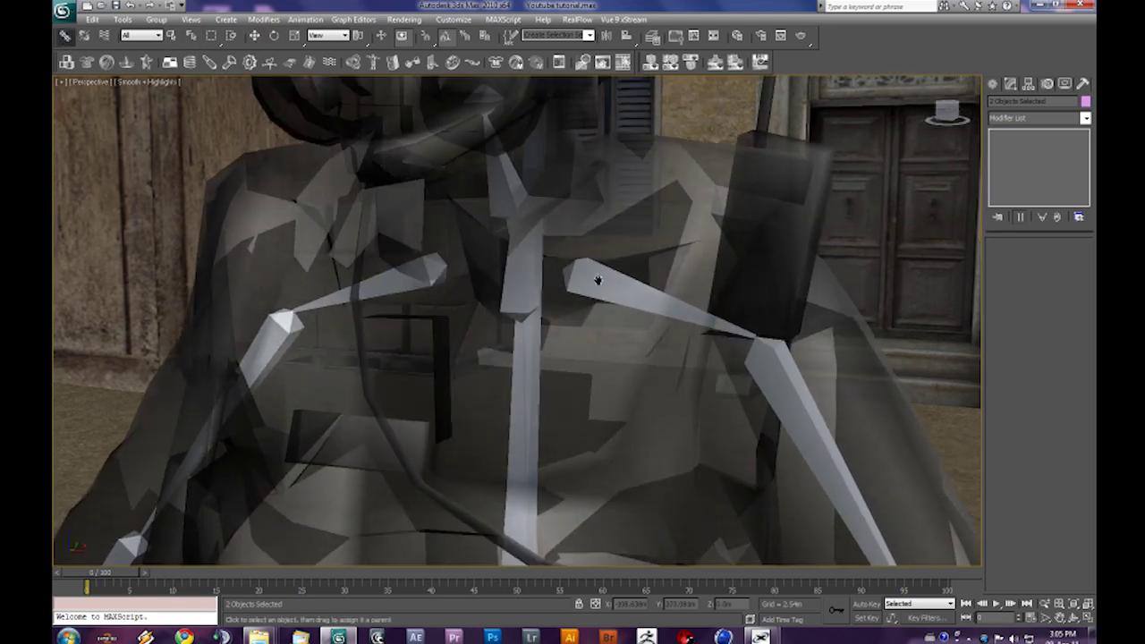
pyautogui.scroll(-5, 599, 286)
pyautogui.scroll(2, 516, 428)
pyautogui.moveTo(528, 228); pyautogui.dragTo(509, 433, button='middle')
pyautogui.scroll(4, 501, 320)
pyautogui.moveTo(501, 302); pyautogui.dragTo(553, 388, button='middle')
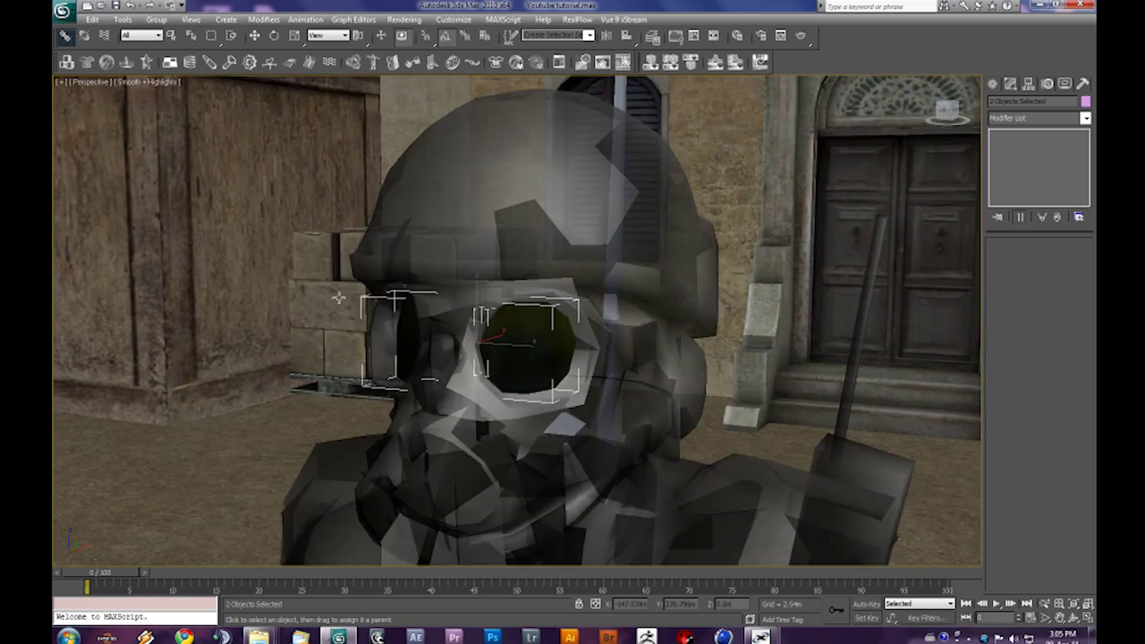
pyautogui.click(521, 345)
pyautogui.click(483, 342)
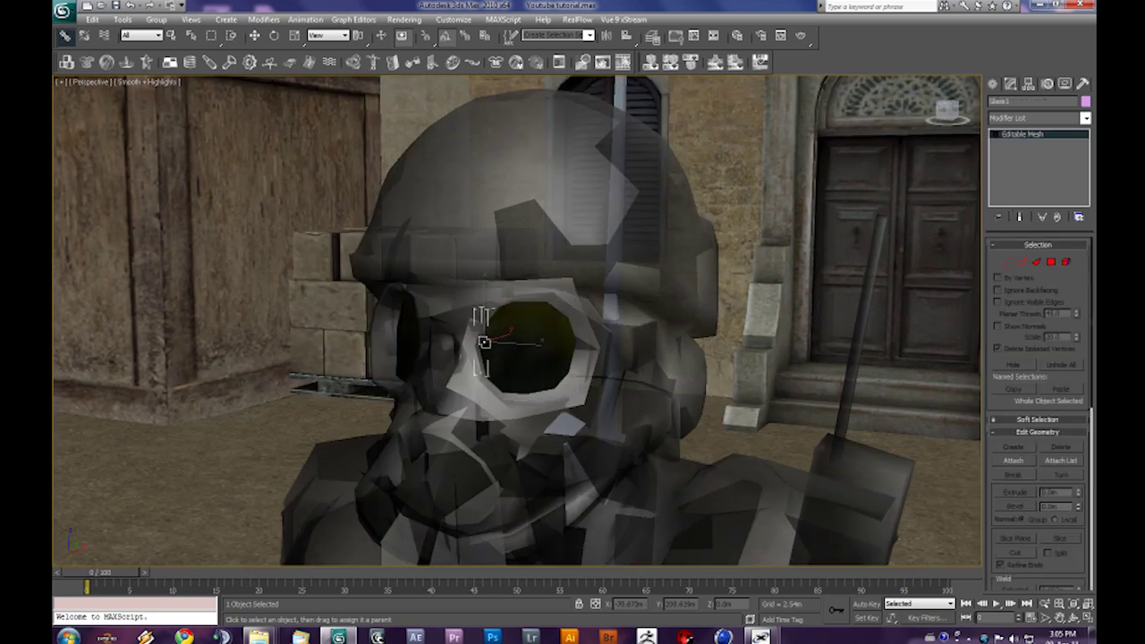
pyautogui.moveTo(485, 343); pyautogui.dragTo(512, 344)
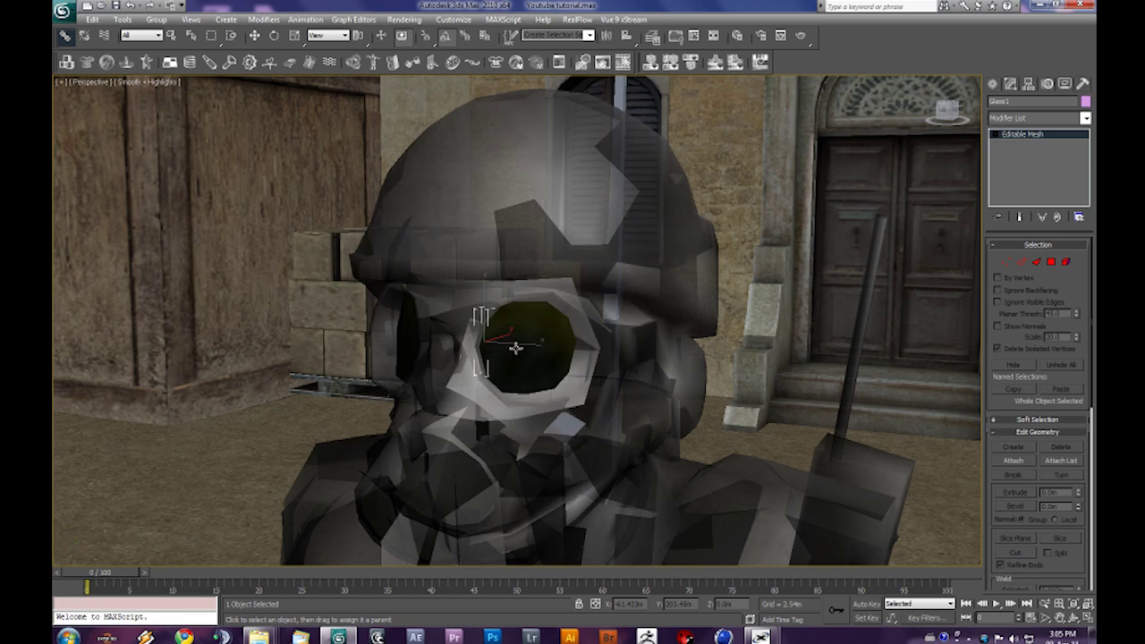
# Step: Link the Glass lens object to the skeleton's pelvis bone
pyautogui.click(516, 347)
pyautogui.scroll(-5, 526, 362)
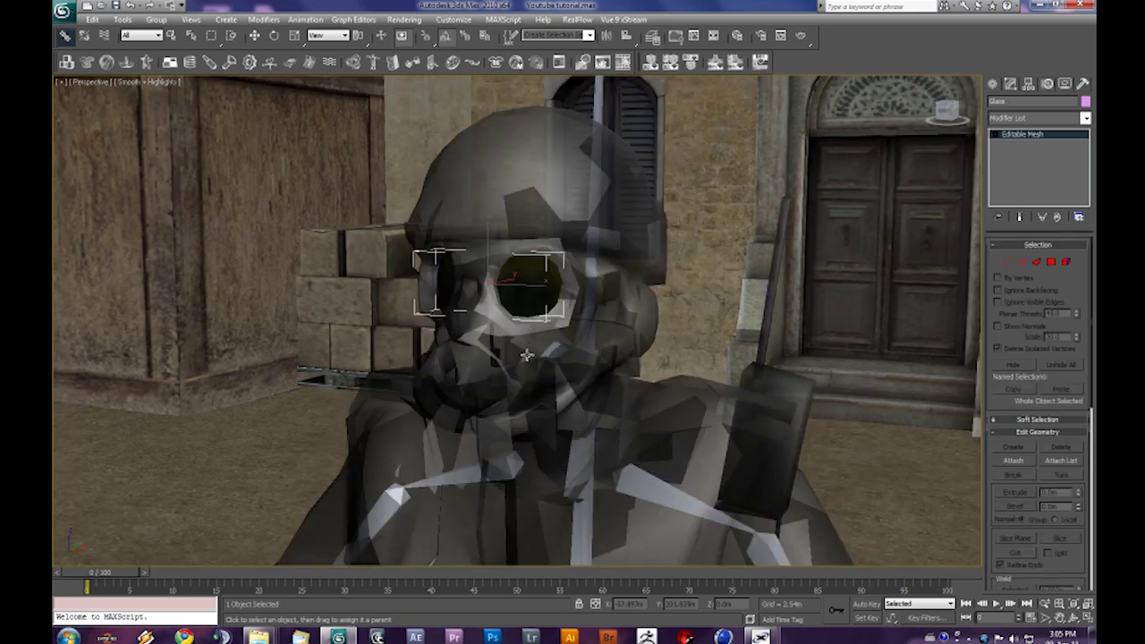
pyautogui.scroll(-6, 527, 371)
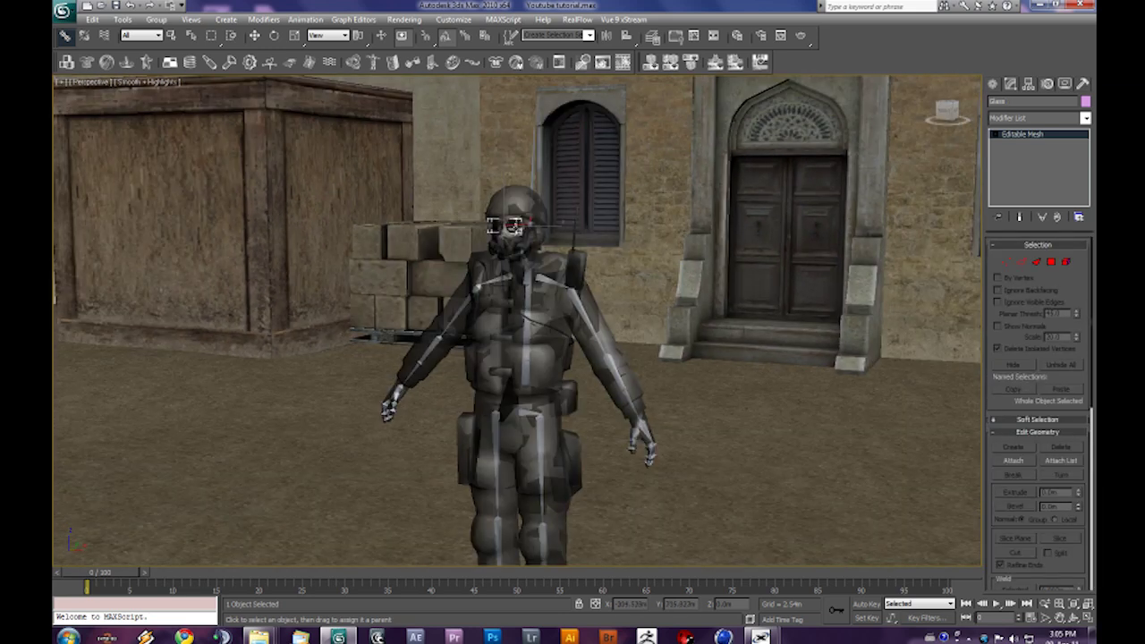
pyautogui.scroll(3, 517, 219)
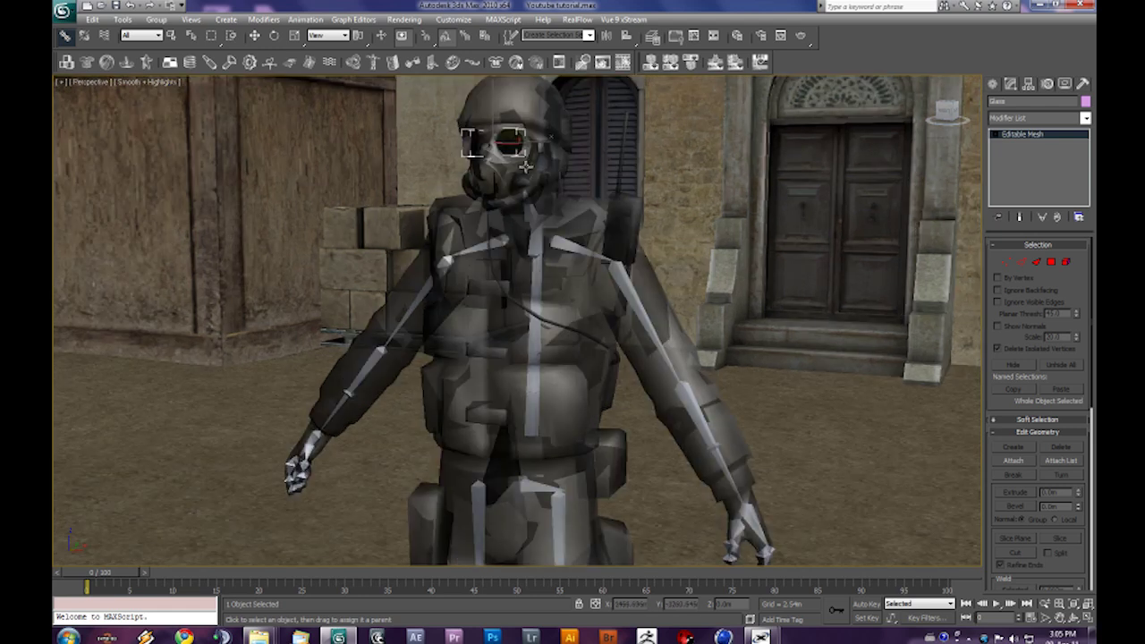
pyautogui.moveTo(509, 163); pyautogui.dragTo(524, 485)
pyautogui.click(533, 484)
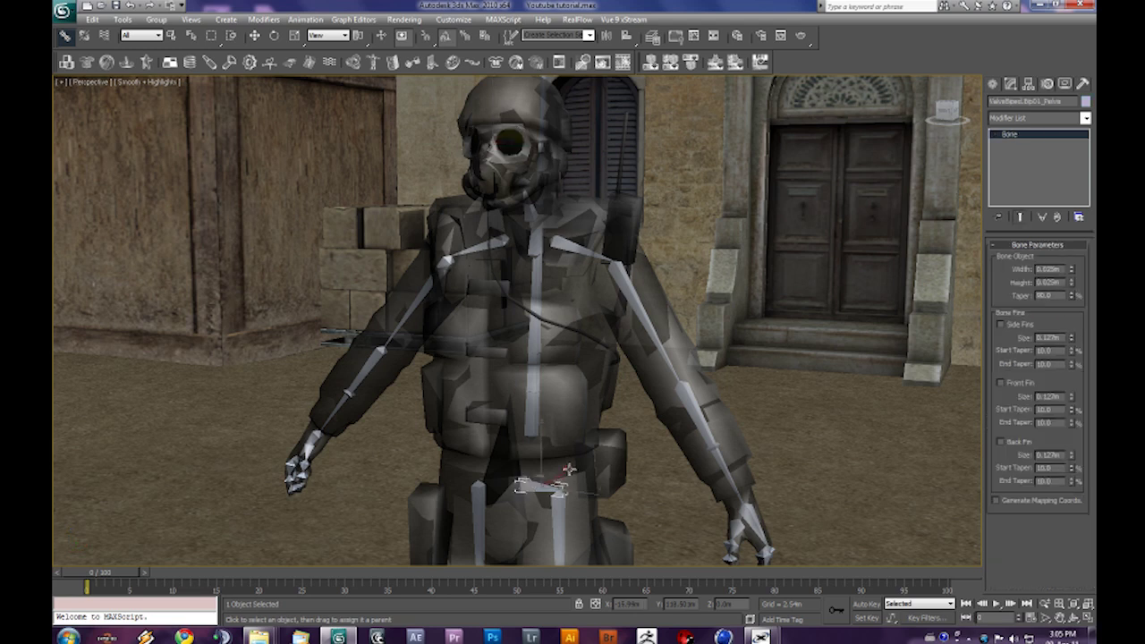
# Step: Move the pelvis bone back and forth to test whether the linked lenses follow the soldier's body
pyautogui.press('w')
pyautogui.keyDown('alt'); pyautogui.moveTo(605, 473); pyautogui.dragTo(587, 481, button='middle'); pyautogui.keyUp('alt')
pyautogui.moveTo(431, 549); pyautogui.dragTo(498, 445, button='middle')
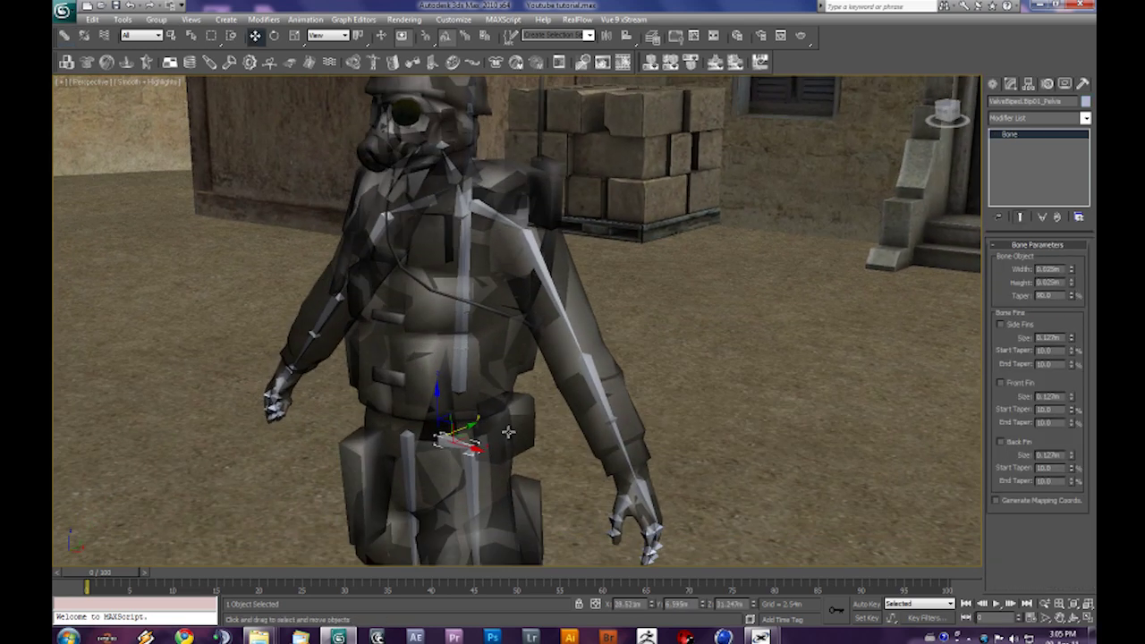
pyautogui.click(515, 413)
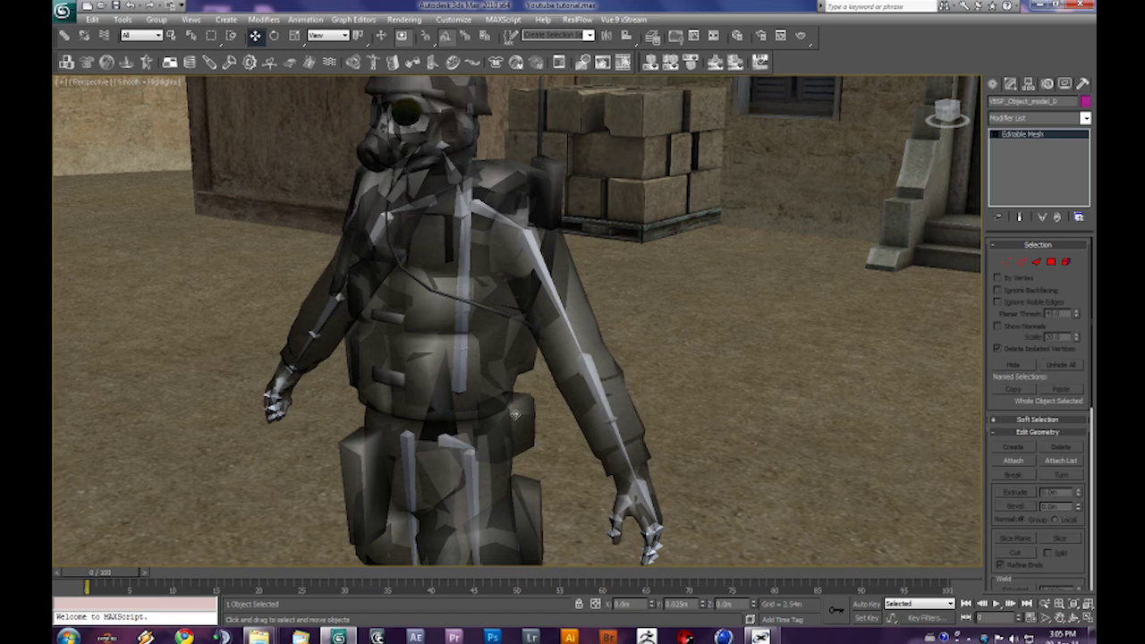
pyautogui.click(456, 444)
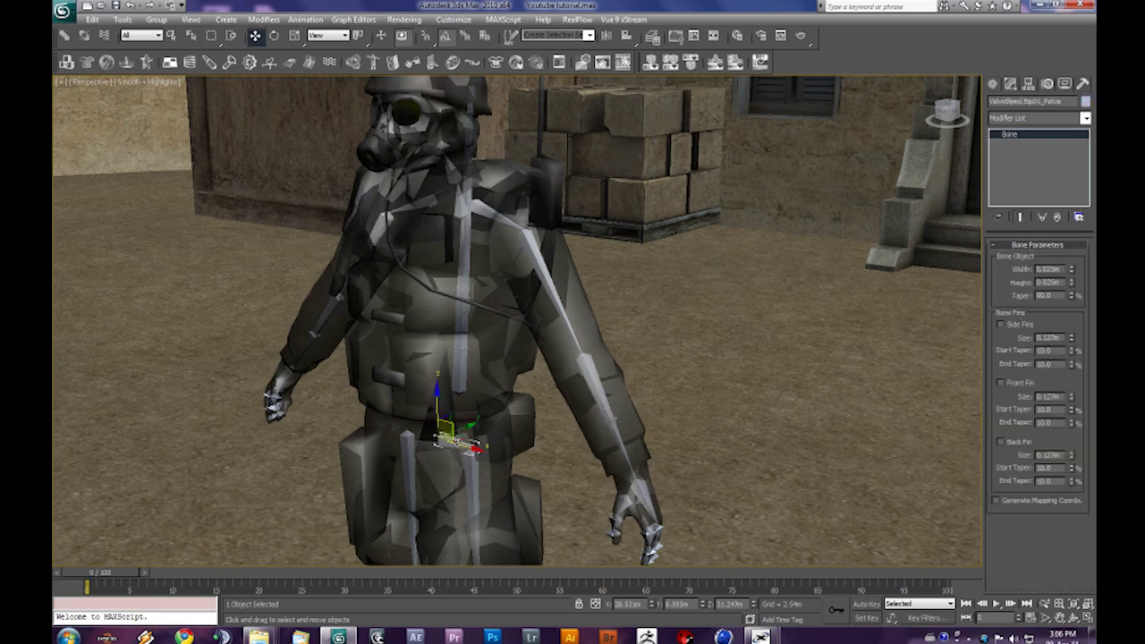
pyautogui.moveTo(456, 445); pyautogui.dragTo(494, 308)
pyautogui.click(468, 445)
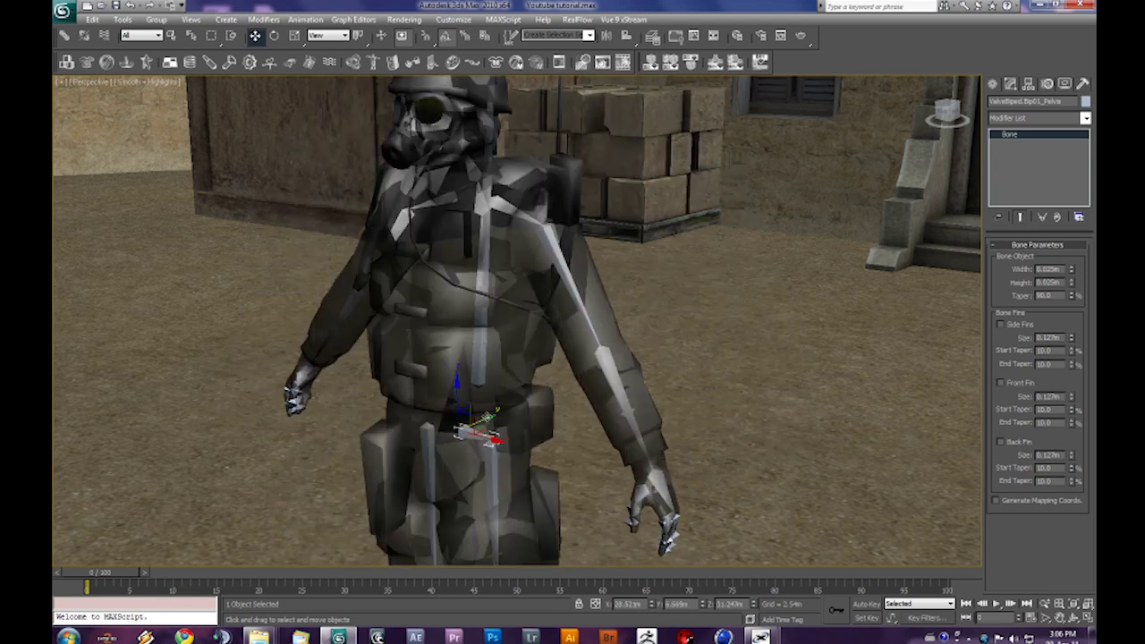
pyautogui.moveTo(487, 420); pyautogui.dragTo(451, 415)
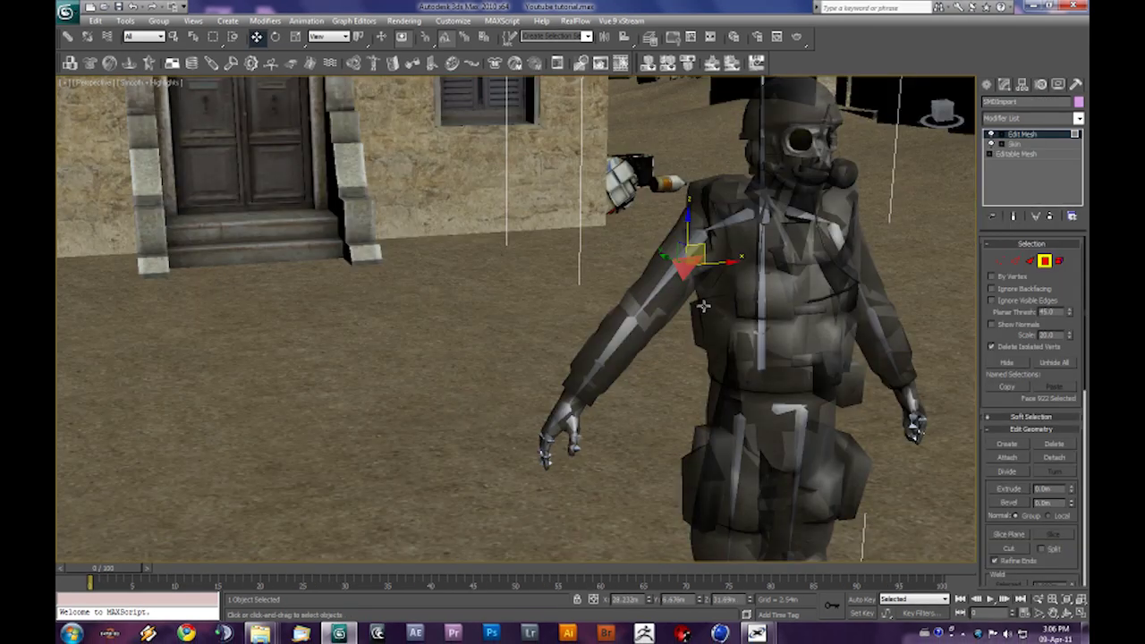
# Step: Leave mesh editing and freeze the soldier mesh through its object properties
pyautogui.press('e')
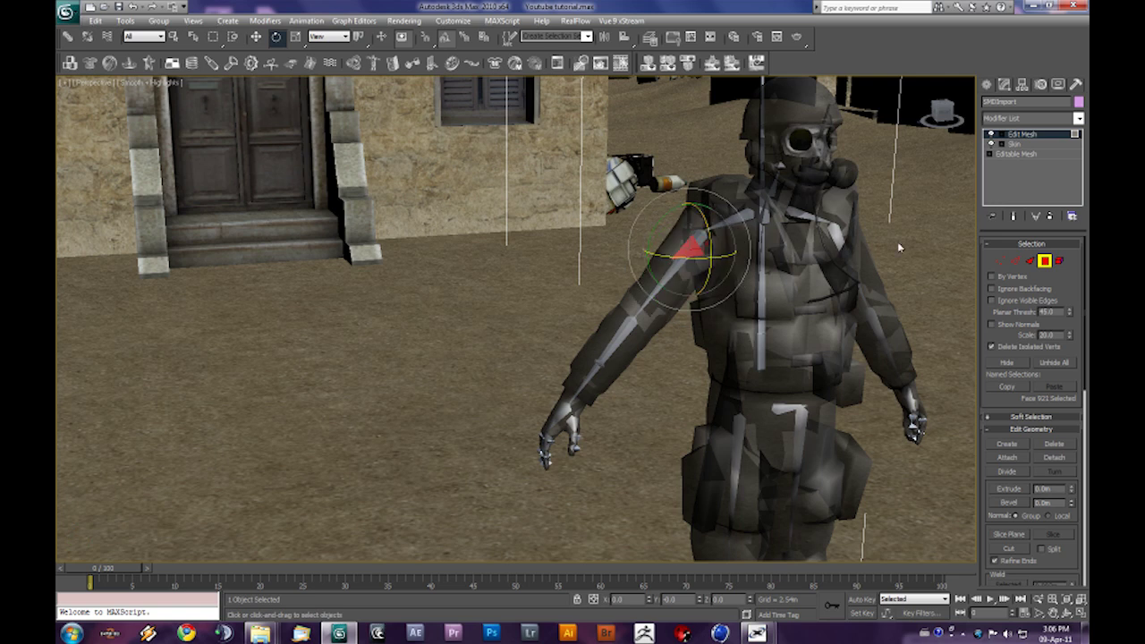
pyautogui.click(988, 84)
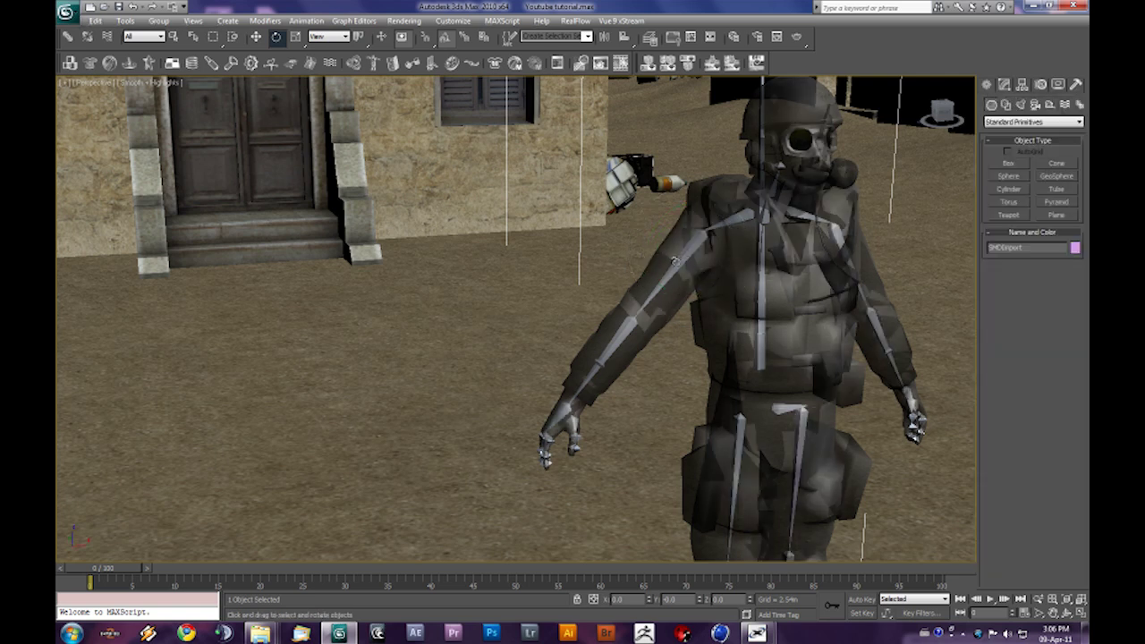
pyautogui.rightClick(748, 260)
pyautogui.click(792, 332)
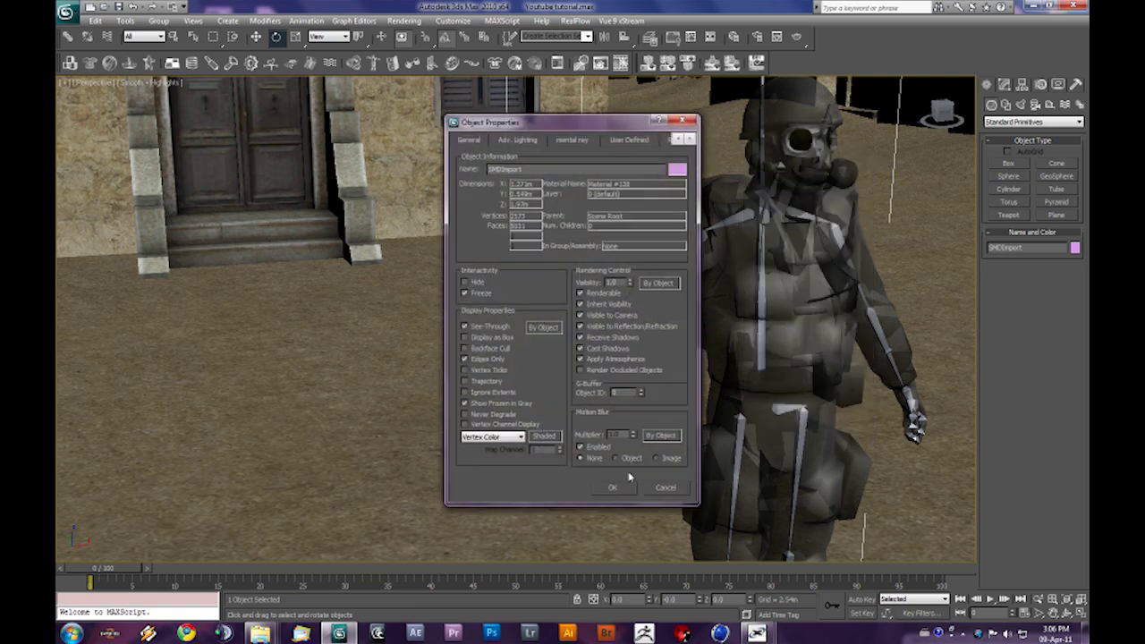
pyautogui.click(614, 488)
# Step: Select the soldier's right upper arm bone and rotate it forward
pyautogui.click(654, 277)
pyautogui.keyDown('alt'); pyautogui.moveTo(658, 284); pyautogui.dragTo(595, 292, button='middle'); pyautogui.keyUp('alt')
pyautogui.moveTo(662, 257); pyautogui.dragTo(667, 241)
pyautogui.keyDown('alt'); pyautogui.moveTo(743, 315); pyautogui.dragTo(669, 309, button='middle'); pyautogui.keyUp('alt')
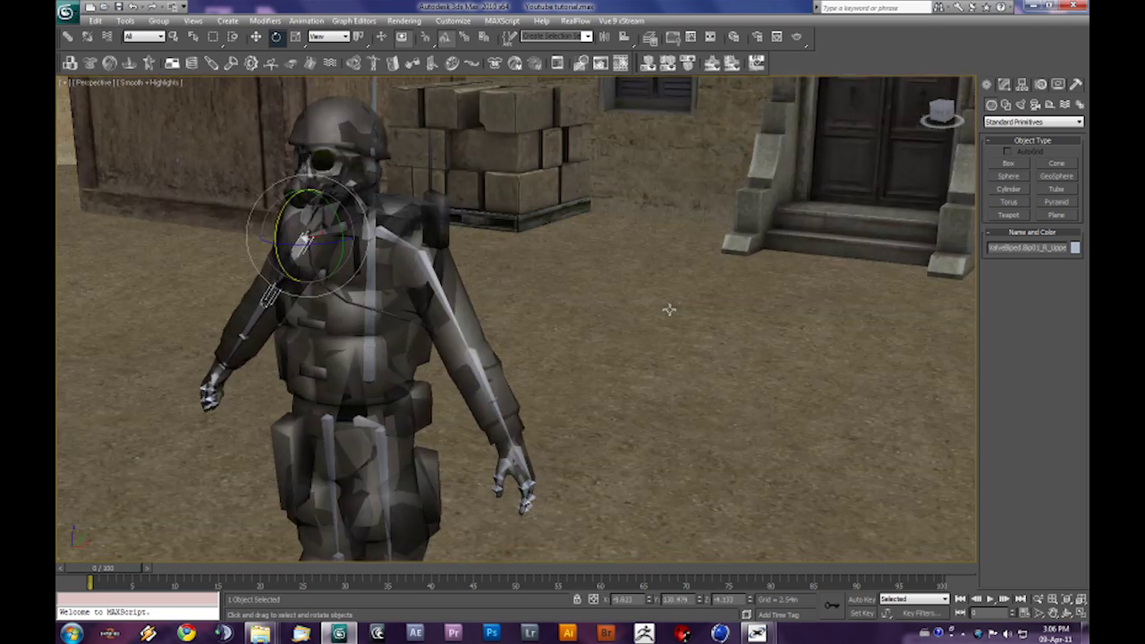
# Step: Start merging a file from the Weapons folder into the scene
pyautogui.scroll(-4, 553, 337)
pyautogui.keyDown('alt'); pyautogui.moveTo(529, 369); pyautogui.dragTo(328, 180, button='middle'); pyautogui.keyUp('alt')
pyautogui.scroll(-5, 569, 405)
pyautogui.click(62, 8)
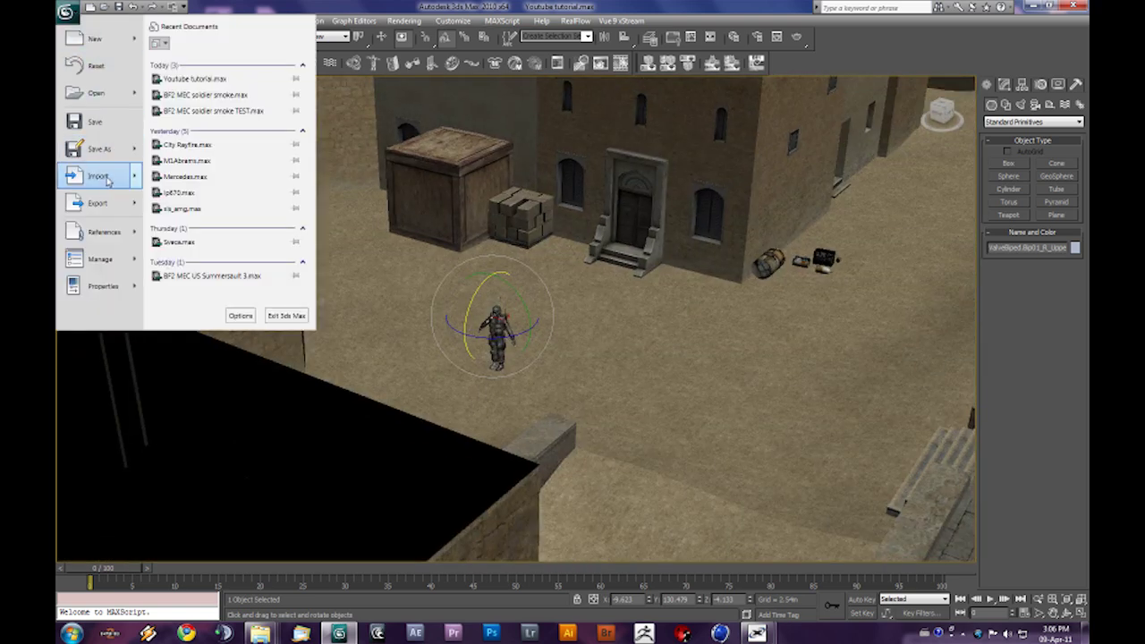
pyautogui.moveTo(105, 178)
pyautogui.click(179, 93)
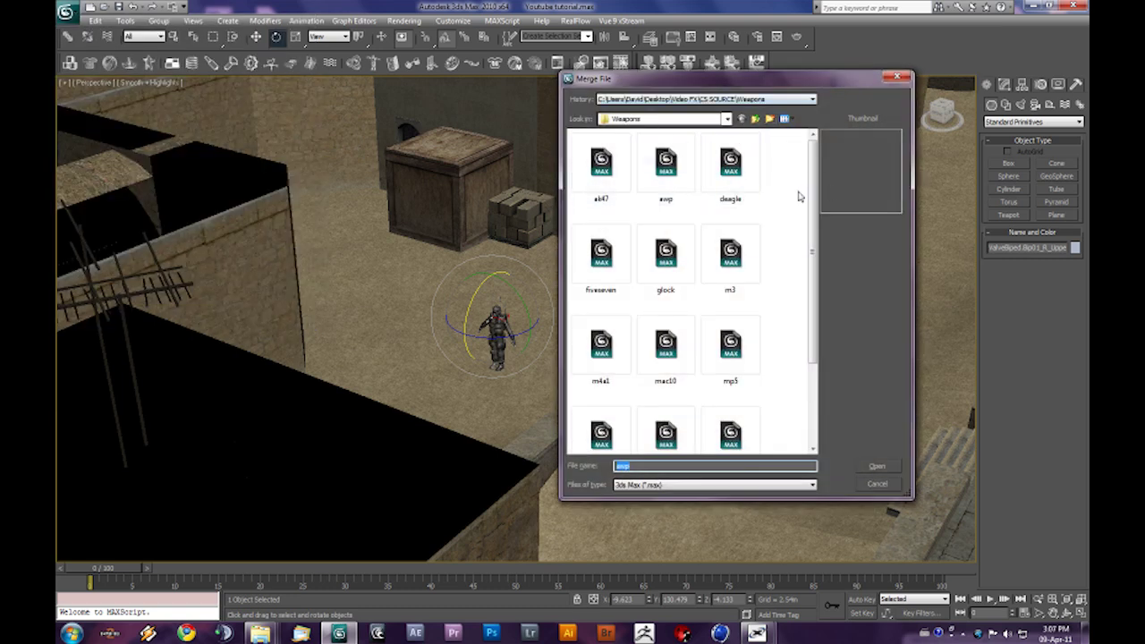
# Step: Look through the weapon model files and preview one of them as a candidate for the soldier
pyautogui.moveTo(814, 211); pyautogui.dragTo(811, 302)
pyautogui.click(736, 413)
pyautogui.moveTo(812, 401)
pyautogui.mouseDown()
pyautogui.moveTo(811, 358)
pyautogui.moveTo(814, 407)
pyautogui.mouseUp()
pyautogui.click(747, 349)
pyautogui.scroll(1, 752, 348)
pyautogui.scroll(1, 812, 307)
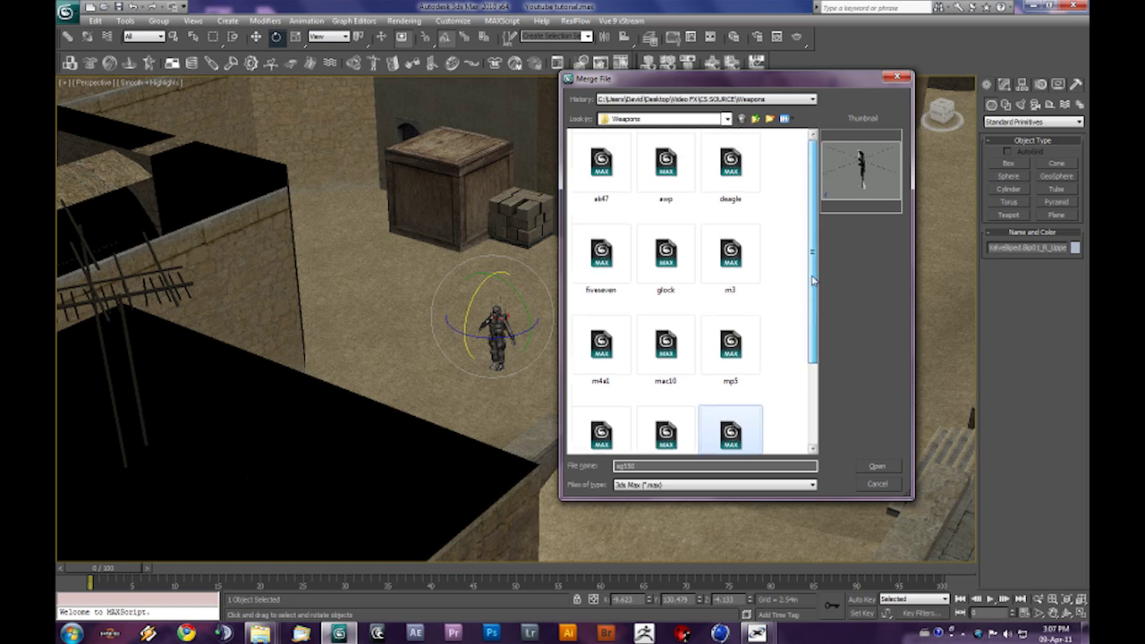
pyautogui.scroll(-1, 804, 304)
pyautogui.scroll(1, 805, 304)
# Step: Choose the awp file and merge its rifle mesh into the scene
pyautogui.click(684, 188)
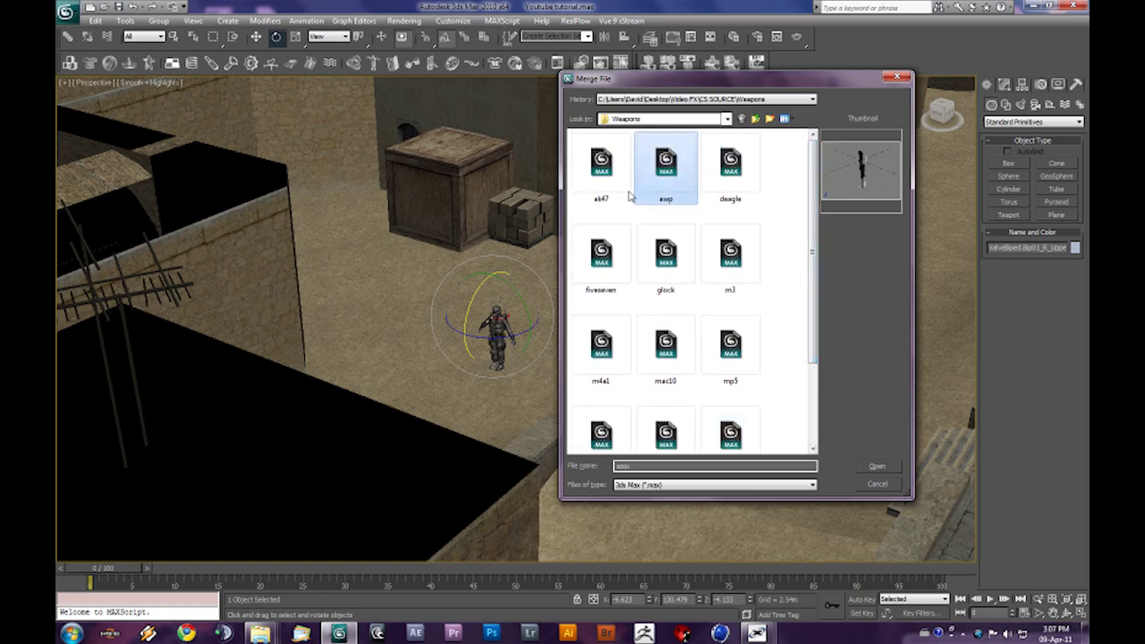
pyautogui.click(602, 187)
pyautogui.click(657, 187)
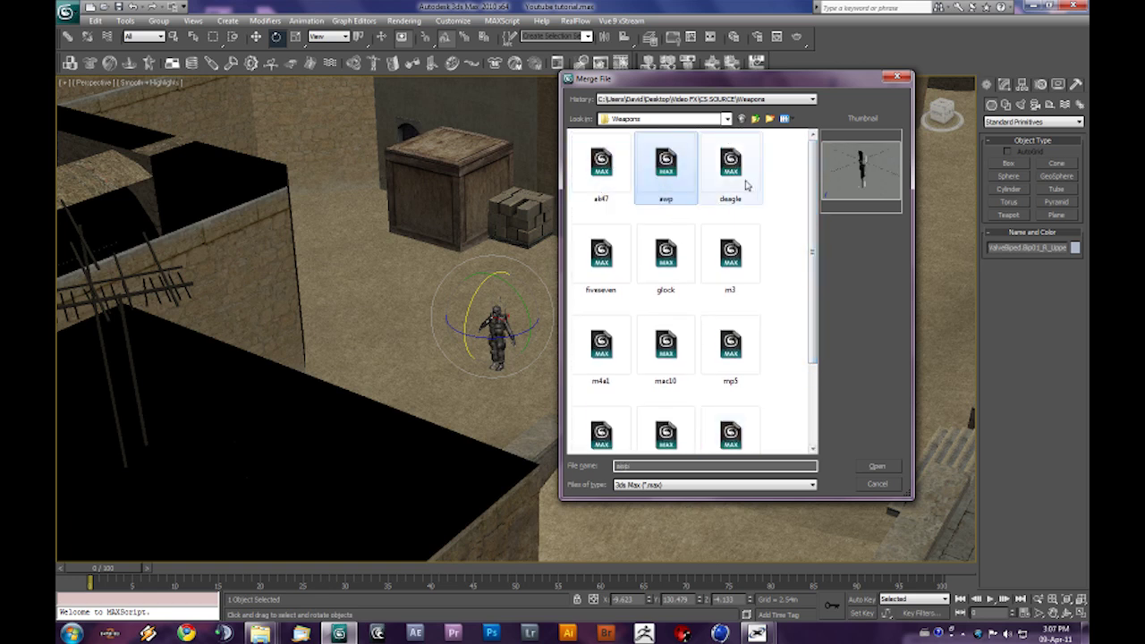
pyautogui.doubleClick(673, 180)
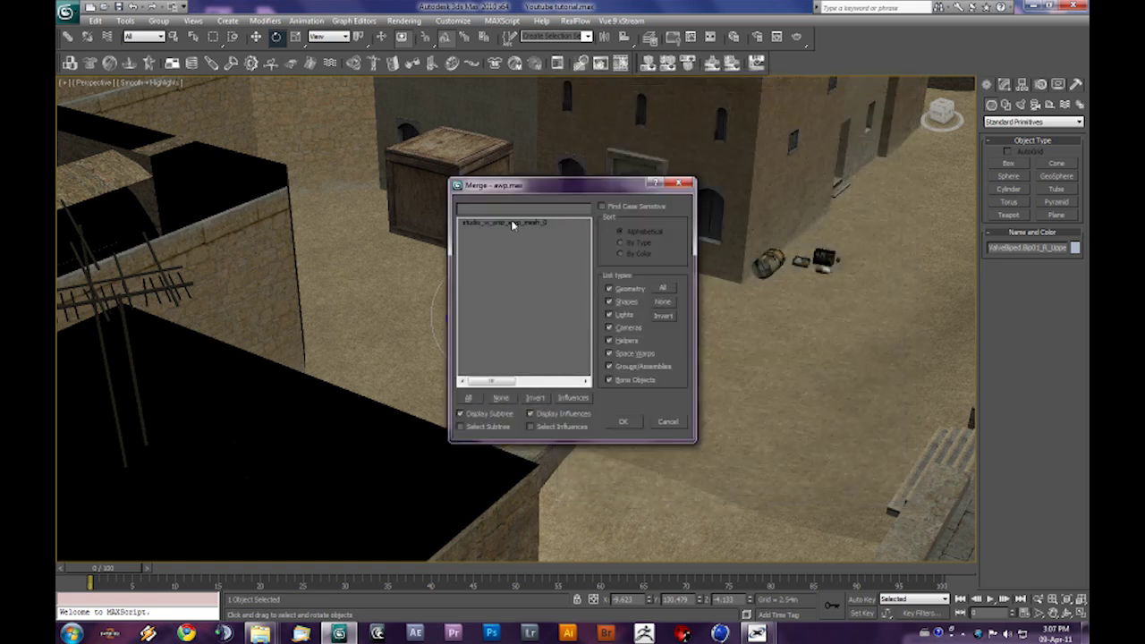
pyautogui.click(623, 423)
# Step: Move the merged rifle from outside the map toward the courtyard where the soldier stands
pyautogui.scroll(-10, 490, 423)
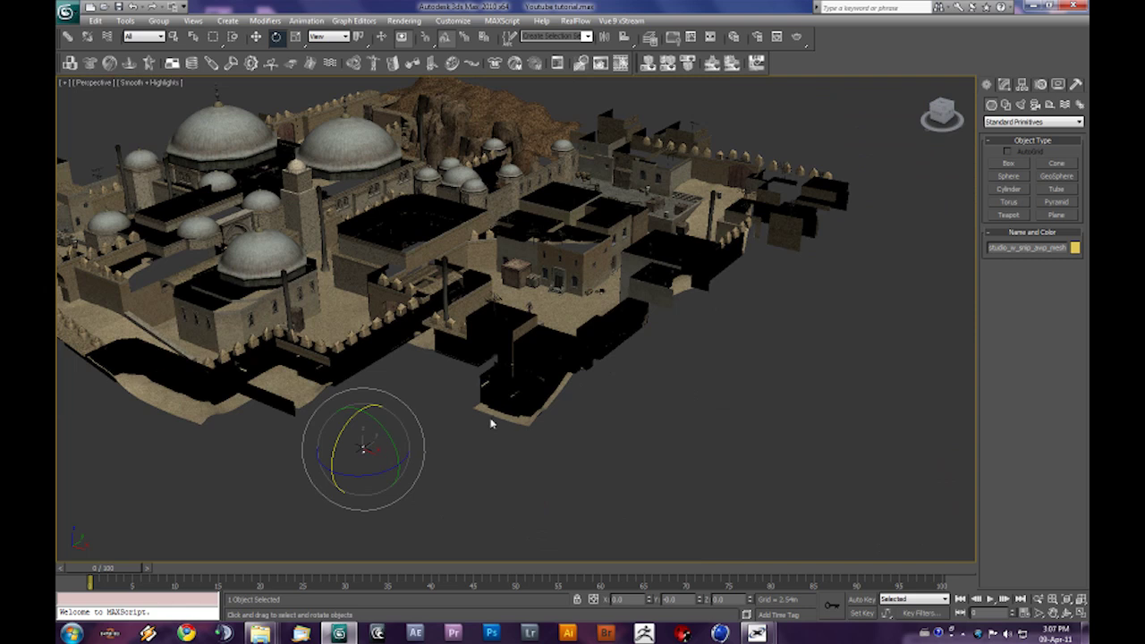
pyautogui.moveTo(490, 423); pyautogui.dragTo(531, 398, button='middle')
pyautogui.press('w')
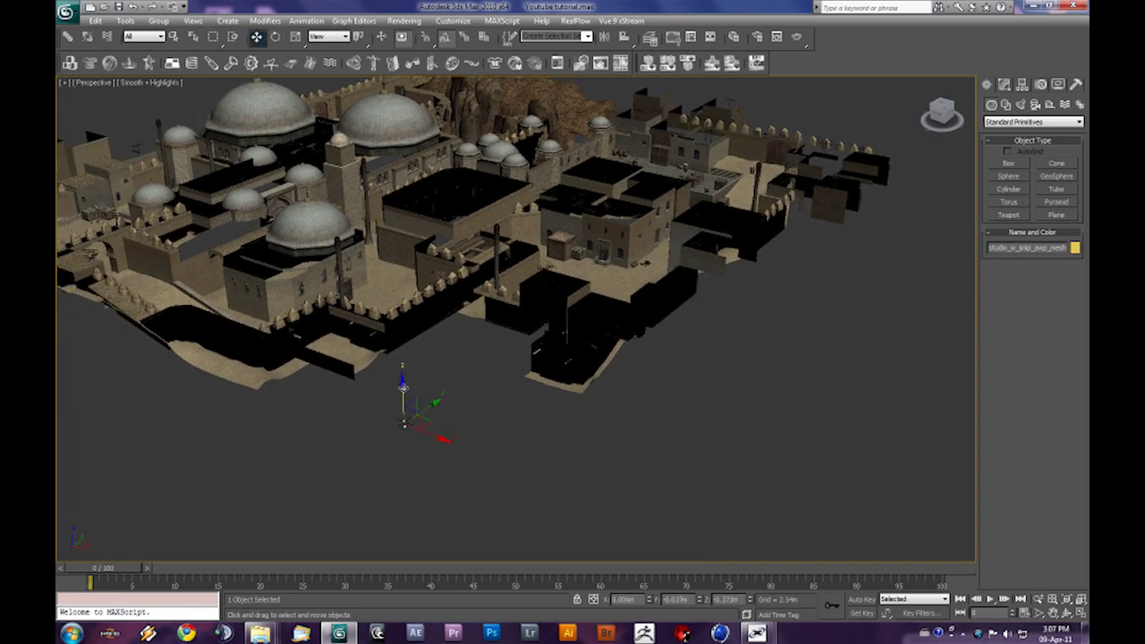
pyautogui.moveTo(402, 385); pyautogui.dragTo(598, 332)
pyautogui.keyDown('alt'); pyautogui.moveTo(594, 336); pyautogui.dragTo(576, 339, button='middle'); pyautogui.keyUp('alt')
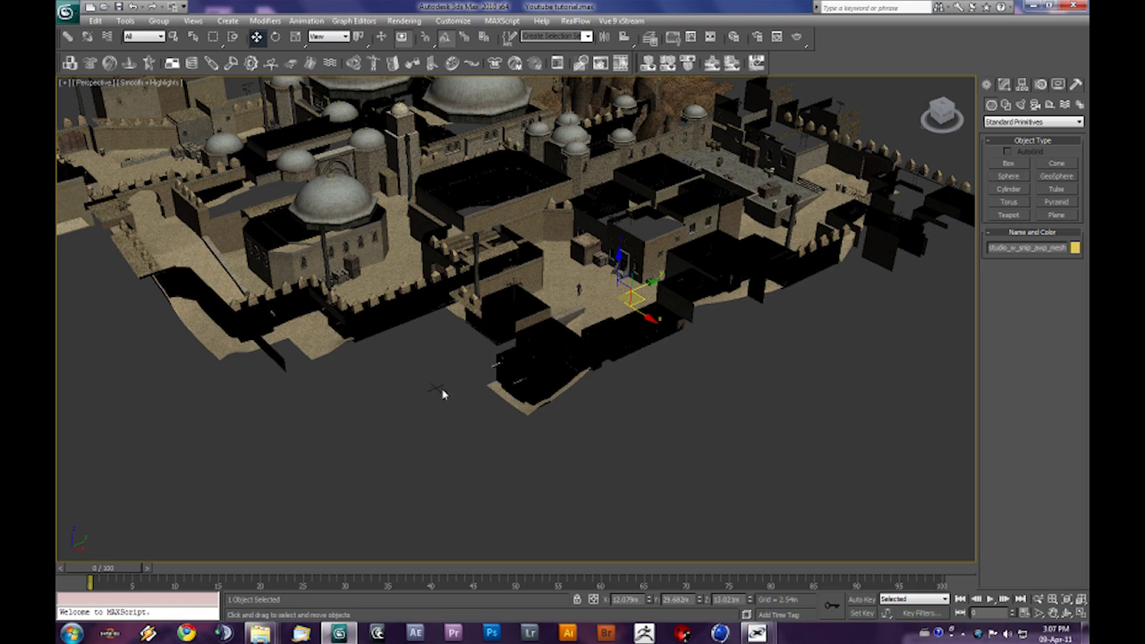
# Step: Raise the rifle and shift it sideways toward the soldier, undoing the last moves
pyautogui.keyDown('alt'); pyautogui.moveTo(445, 395); pyautogui.dragTo(550, 422, button='middle'); pyautogui.keyUp('alt')
pyautogui.moveTo(552, 401); pyautogui.dragTo(552, 306)
pyautogui.keyDown('alt'); pyautogui.moveTo(565, 367); pyautogui.dragTo(640, 367, button='middle'); pyautogui.keyUp('alt')
pyautogui.moveTo(647, 327); pyautogui.dragTo(472, 317)
pyautogui.hotkey('ctrl', 'z')
pyautogui.hotkey('ctrl', 'z')
# Step: Move the rifle across the courtyard and adjust its height near the soldier
pyautogui.keyDown('alt'); pyautogui.moveTo(497, 343); pyautogui.dragTo(574, 366, button='middle'); pyautogui.keyUp('alt')
pyautogui.scroll(3, 574, 368)
pyautogui.scroll(4, 573, 367)
pyautogui.scroll(4, 515, 324)
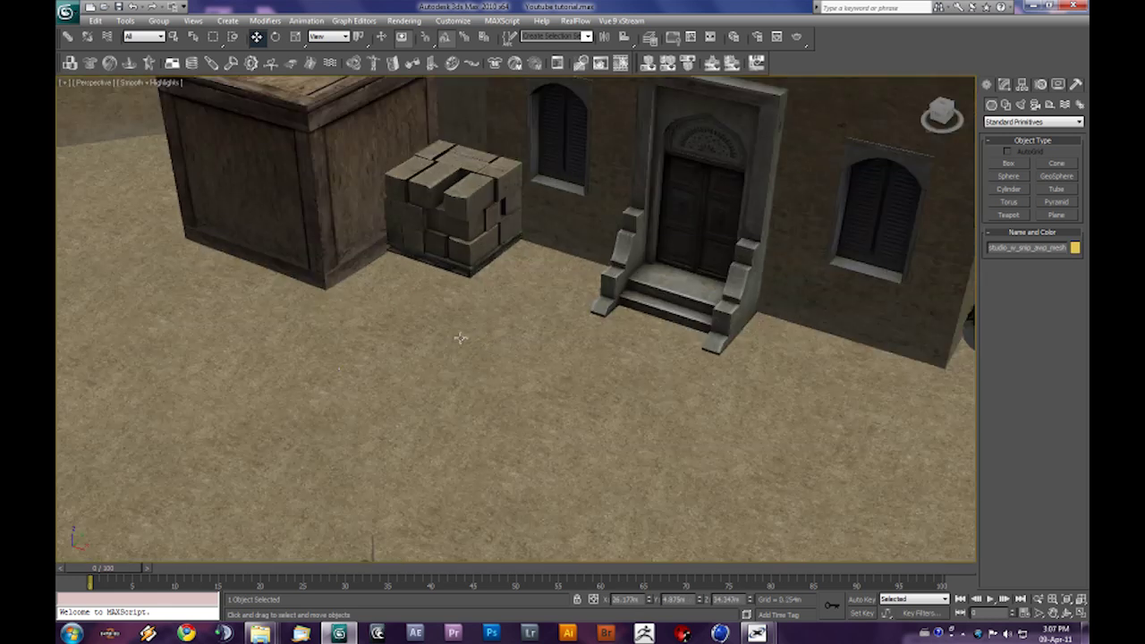
pyautogui.moveTo(434, 335); pyautogui.dragTo(531, 282, button='middle')
pyautogui.moveTo(304, 309); pyautogui.dragTo(654, 441)
pyautogui.moveTo(612, 399); pyautogui.dragTo(512, 205, button='middle')
pyautogui.moveTo(512, 205); pyautogui.dragTo(516, 449)
# Step: Slide the rifle along the Y axis until it sits just in front of the soldier
pyautogui.keyDown('alt'); pyautogui.moveTo(534, 447); pyautogui.dragTo(859, 394, button='middle'); pyautogui.keyUp('alt')
pyautogui.moveTo(858, 393); pyautogui.dragTo(447, 447, button='middle')
pyautogui.keyDown('alt'); pyautogui.moveTo(447, 447); pyautogui.dragTo(755, 433, button='middle'); pyautogui.keyUp('alt')
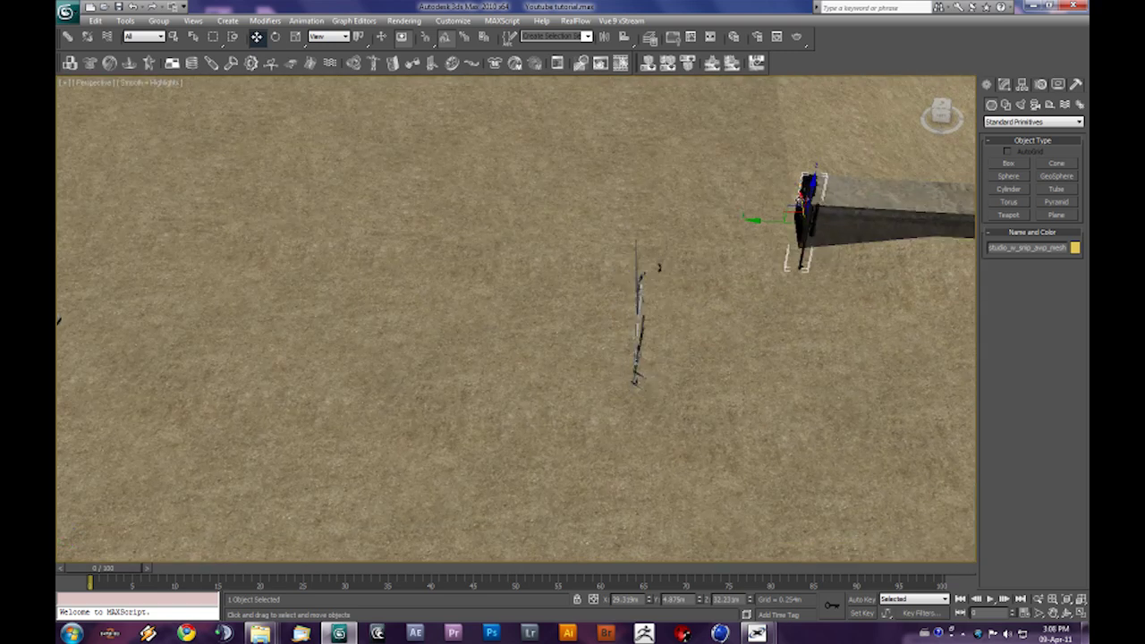
pyautogui.moveTo(759, 220); pyautogui.dragTo(663, 318)
# Step: Turn on angle snap and rotate the rifle to -90 degrees on X
pyautogui.press('e')
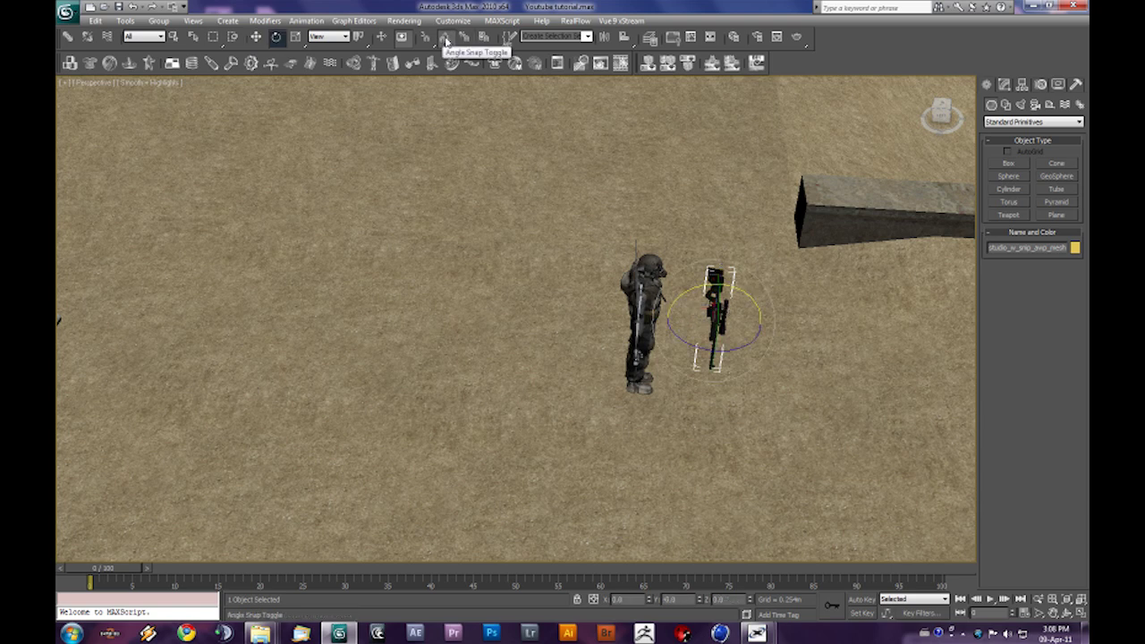
pyautogui.click(445, 41)
pyautogui.moveTo(753, 295); pyautogui.dragTo(679, 288)
pyautogui.keyDown('alt'); pyautogui.moveTo(723, 329); pyautogui.dragTo(690, 327, button='middle'); pyautogui.keyUp('alt')
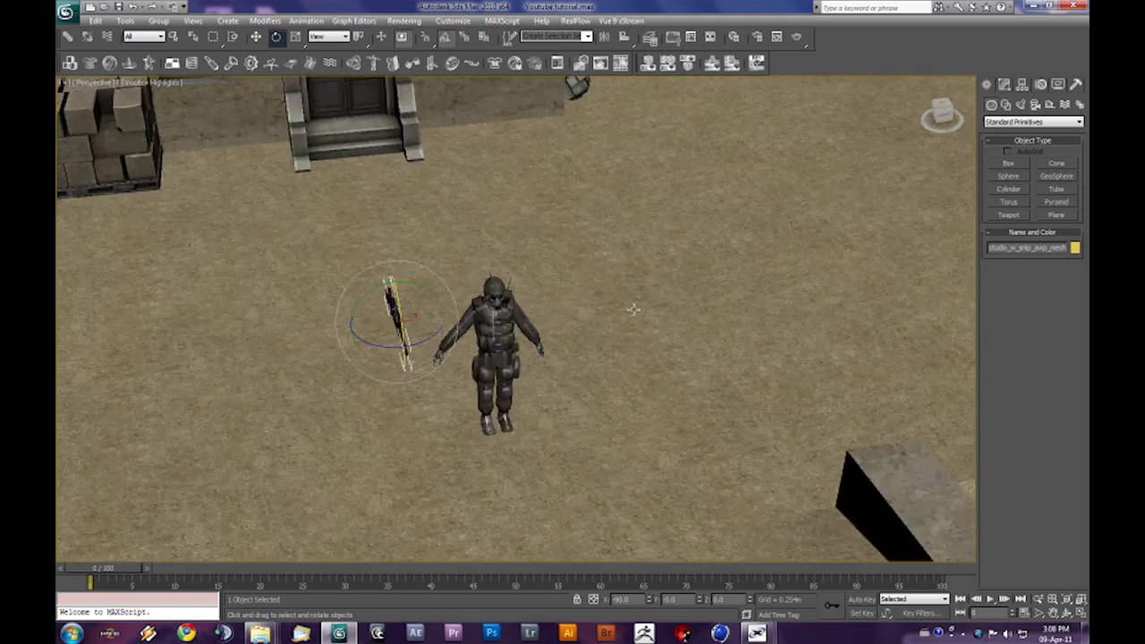
# Step: Move the rifle across to the soldier's upper body at chest height
pyautogui.press('w')
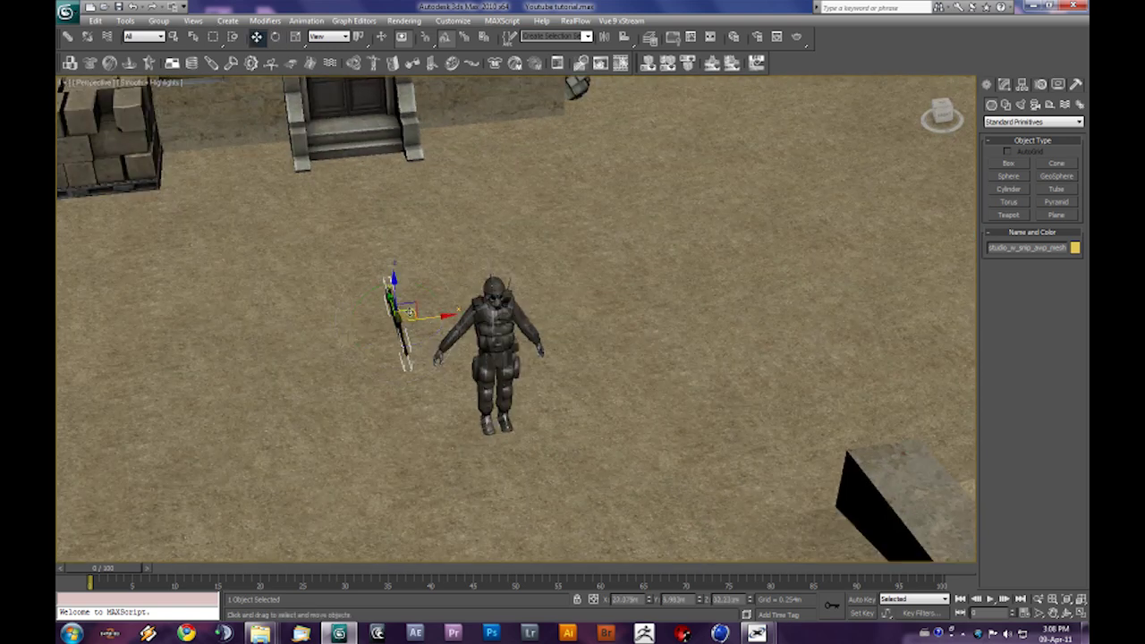
pyautogui.moveTo(406, 312); pyautogui.dragTo(501, 337)
pyautogui.keyDown('alt'); pyautogui.moveTo(506, 336); pyautogui.dragTo(543, 330, button='middle'); pyautogui.keyUp('alt')
pyautogui.scroll(5, 543, 329)
pyautogui.moveTo(591, 279); pyautogui.dragTo(590, 302, button='middle')
pyautogui.moveTo(702, 293); pyautogui.dragTo(689, 457)
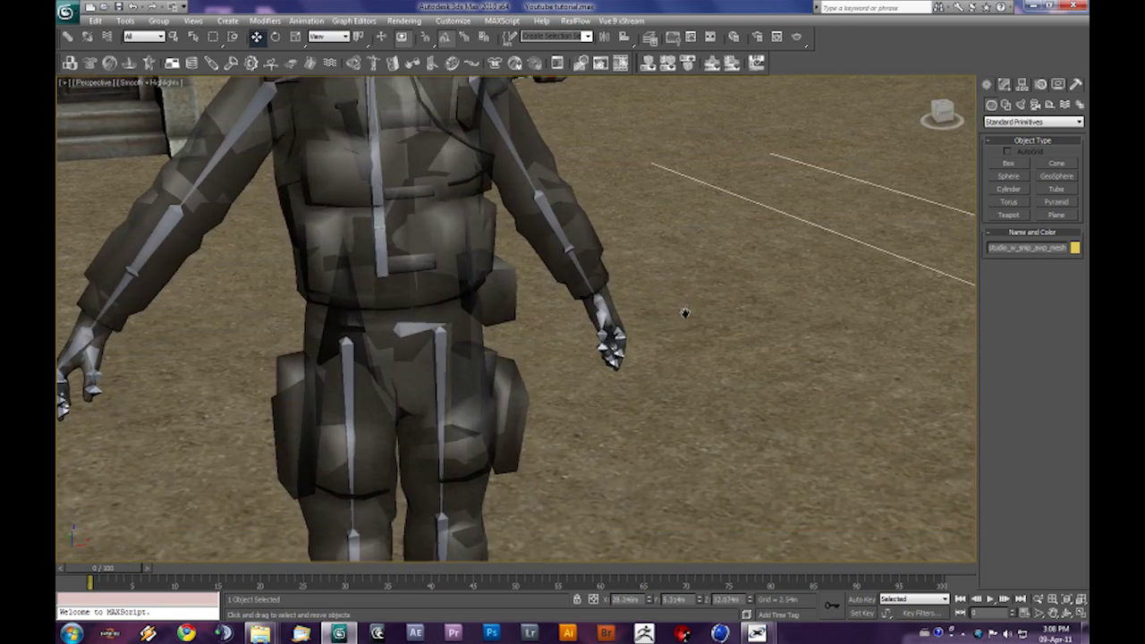
pyautogui.moveTo(685, 313); pyautogui.dragTo(698, 369, button='middle')
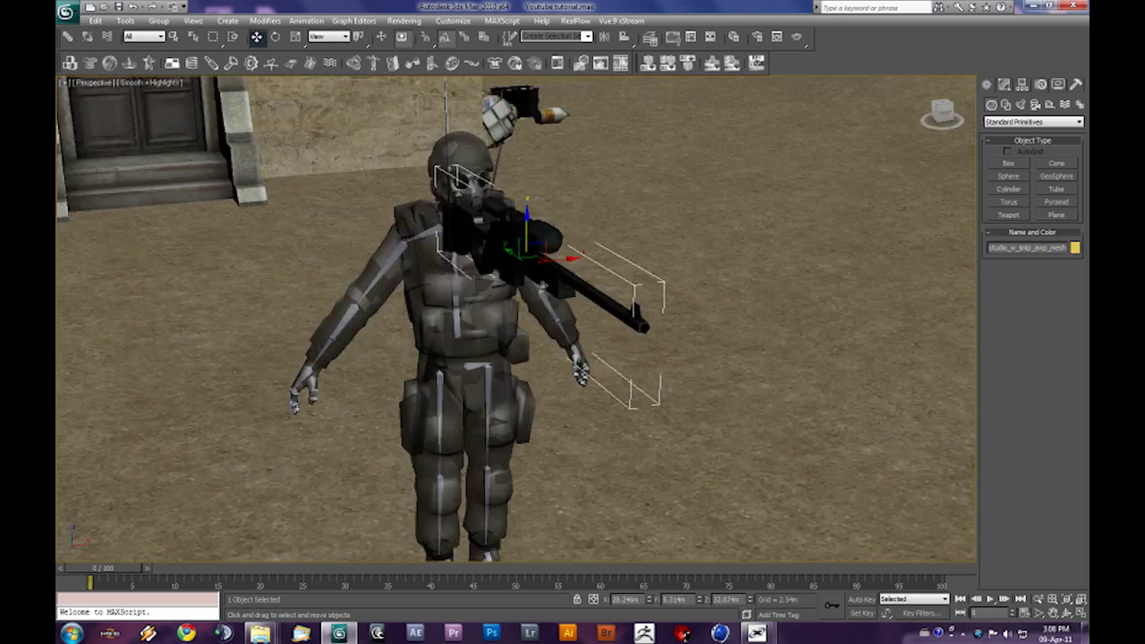
pyautogui.moveTo(534, 276); pyautogui.dragTo(518, 249)
# Step: Fine-tune the rifle's height, depth and sideways position so its stock rests against the soldier's right shoulder
pyautogui.keyDown('alt'); pyautogui.moveTo(518, 249); pyautogui.dragTo(668, 352, button='middle'); pyautogui.keyUp('alt')
pyautogui.moveTo(700, 481); pyautogui.dragTo(565, 411)
pyautogui.moveTo(627, 380); pyautogui.dragTo(622, 423)
pyautogui.keyDown('alt'); pyautogui.moveTo(623, 423); pyautogui.dragTo(390, 334, button='middle'); pyautogui.keyUp('alt')
pyautogui.moveTo(376, 320); pyautogui.dragTo(405, 325)
pyautogui.keyDown('alt'); pyautogui.moveTo(430, 337); pyautogui.dragTo(536, 339, button='middle'); pyautogui.keyUp('alt')
pyautogui.keyDown('alt'); pyautogui.moveTo(681, 329); pyautogui.dragTo(650, 320, button='middle'); pyautogui.keyUp('alt')
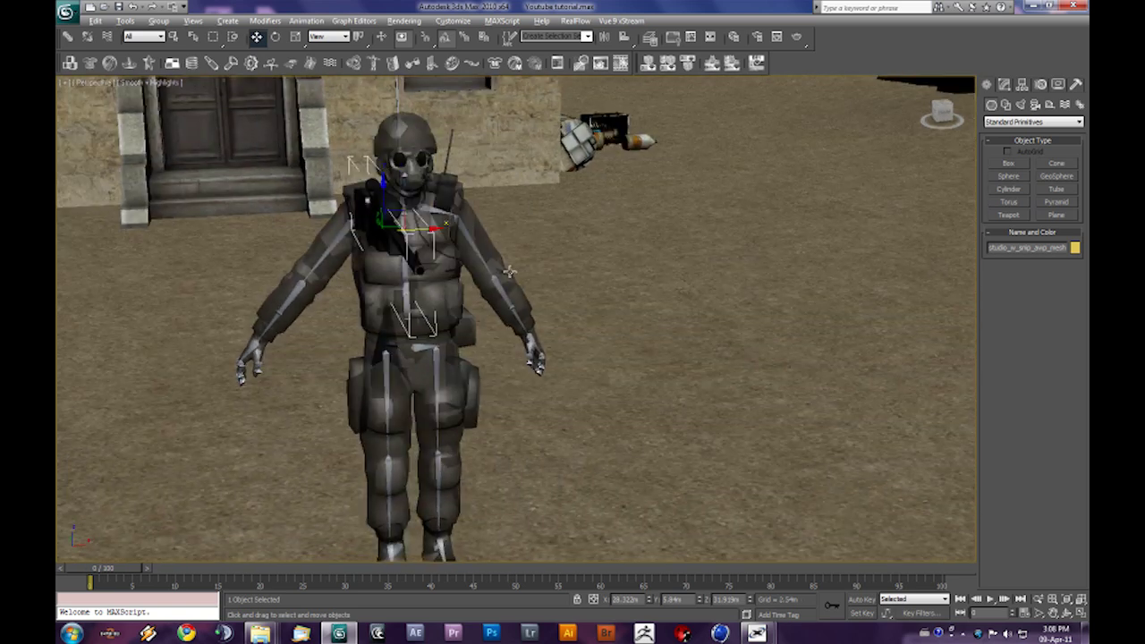
pyautogui.keyDown('alt'); pyautogui.moveTo(508, 271); pyautogui.dragTo(467, 267, button='middle'); pyautogui.keyUp('alt')
pyautogui.moveTo(332, 175); pyautogui.dragTo(332, 196)
pyautogui.moveTo(382, 235); pyautogui.dragTo(400, 236)
# Step: Rotate the right upper arm and forearm bones so the arm points forward beneath the rifle
pyautogui.keyDown('alt'); pyautogui.moveTo(380, 242); pyautogui.dragTo(485, 280, button='middle'); pyautogui.keyUp('alt')
pyautogui.click(482, 266)
pyautogui.press('e')
pyautogui.moveTo(513, 252); pyautogui.dragTo(559, 278)
pyautogui.click(545, 321)
pyautogui.moveTo(531, 317)
pyautogui.mouseDown()
pyautogui.moveTo(551, 311)
pyautogui.moveTo(537, 315)
pyautogui.mouseUp()
pyautogui.keyDown('alt'); pyautogui.moveTo(542, 319); pyautogui.dragTo(586, 344, button='middle'); pyautogui.keyUp('alt')
# Step: Try to move the right hand bone toward the rifle's grip, then revert the move
pyautogui.scroll(5, 687, 337)
pyautogui.moveTo(688, 337); pyautogui.dragTo(536, 343, button='middle')
pyautogui.click(825, 312)
pyautogui.moveTo(825, 312); pyautogui.dragTo(746, 312, button='middle')
pyautogui.press('w')
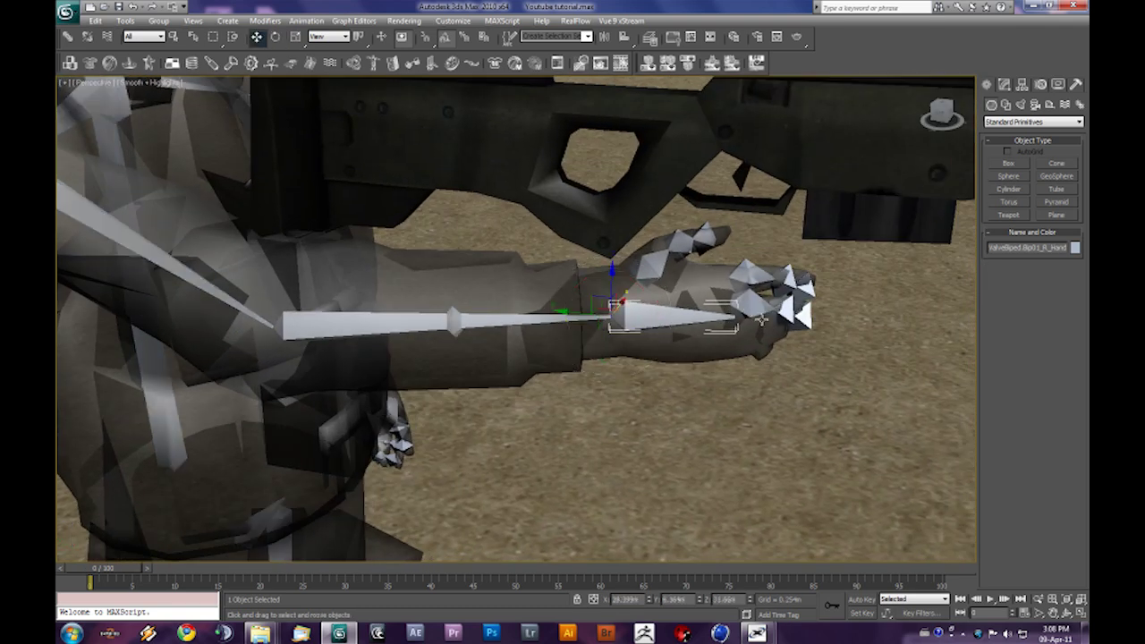
pyautogui.moveTo(566, 310); pyautogui.dragTo(536, 311)
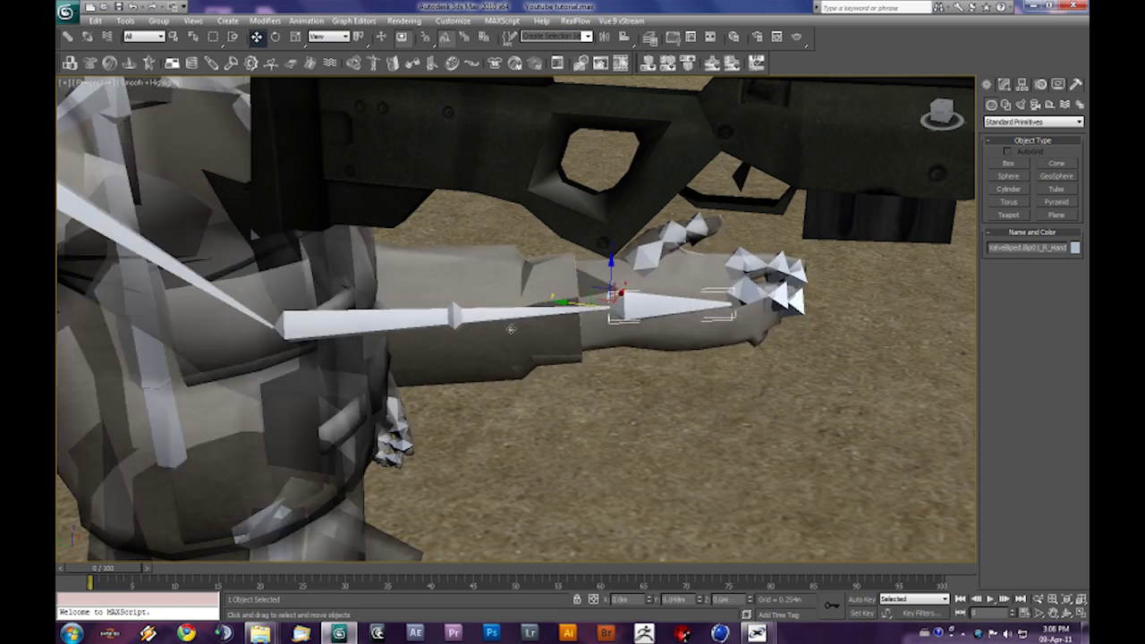
pyautogui.hotkey('alt', 'x')
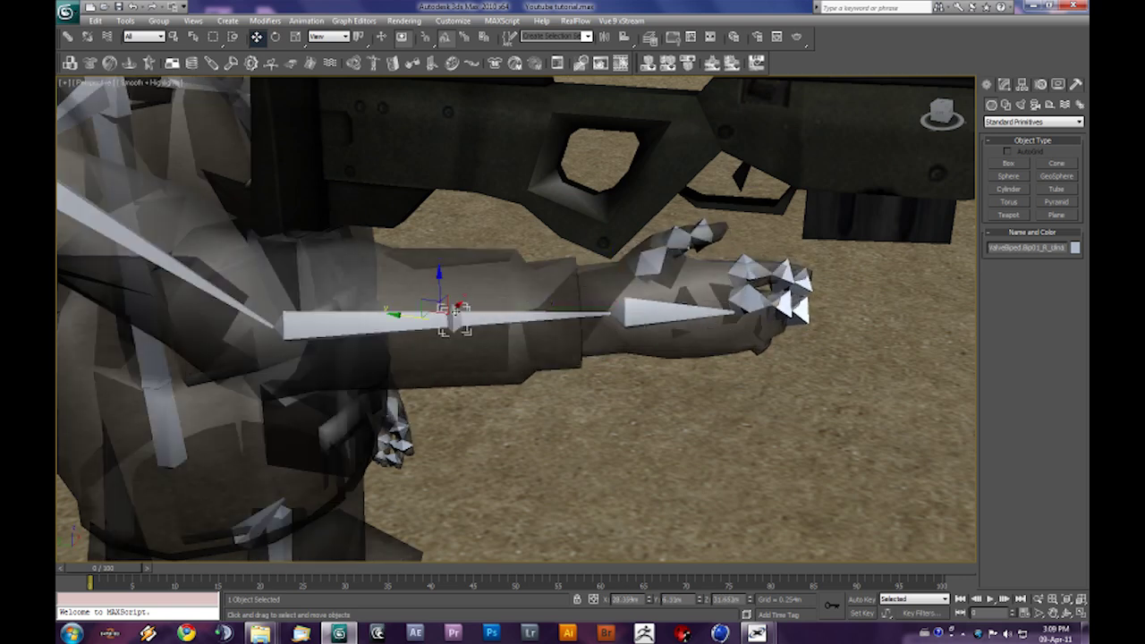
# Step: Rotate the right forearm bone upward so the hand reaches the rifle's grip
pyautogui.click(421, 323)
pyautogui.press('e')
pyautogui.click(422, 323)
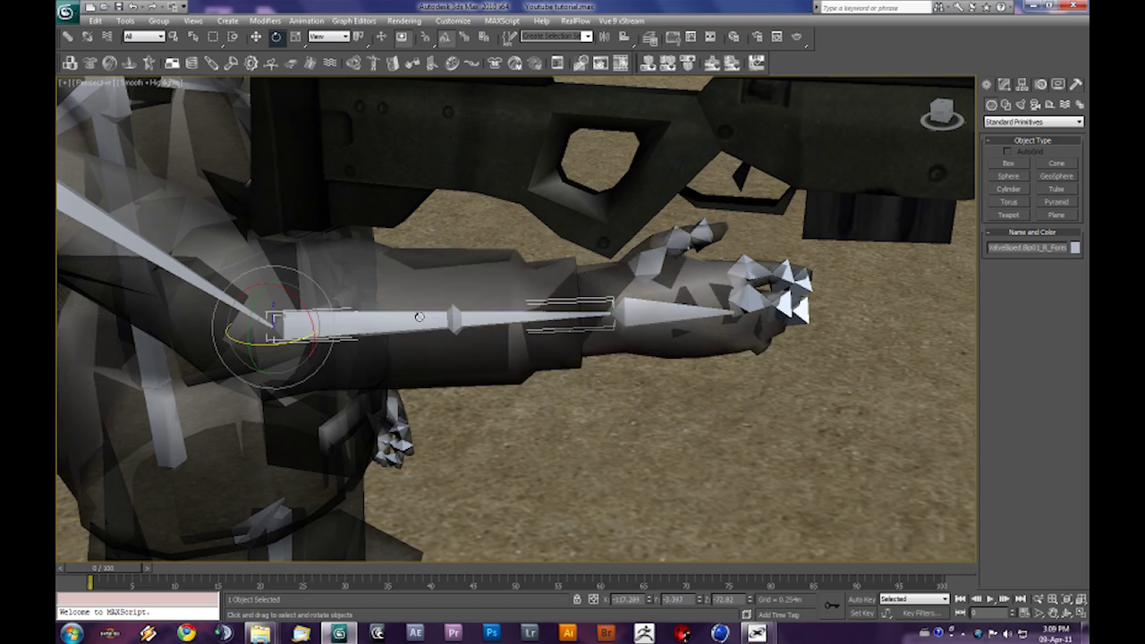
pyautogui.moveTo(309, 308); pyautogui.dragTo(301, 300)
pyautogui.moveTo(288, 345); pyautogui.dragTo(279, 346)
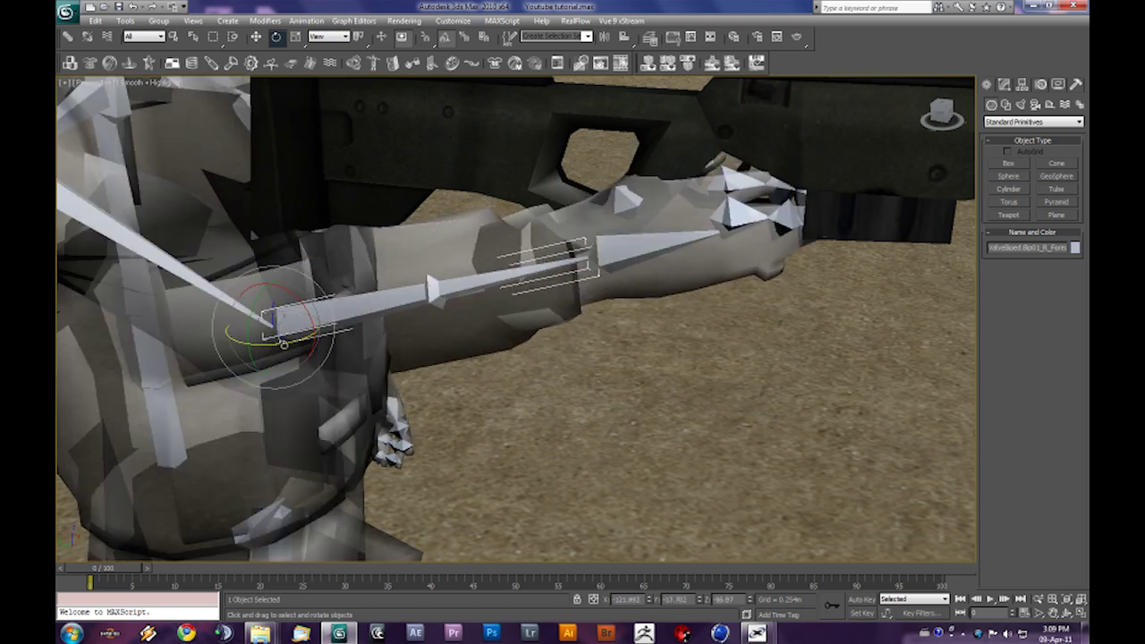
# Step: Rotate the left upper arm bone across the chest so the left hand supports the rifle
pyautogui.keyDown('alt'); pyautogui.moveTo(321, 322); pyautogui.dragTo(358, 278, button='middle'); pyautogui.keyUp('alt')
pyautogui.scroll(-3, 474, 322)
pyautogui.moveTo(357, 277); pyautogui.dragTo(414, 277, button='middle')
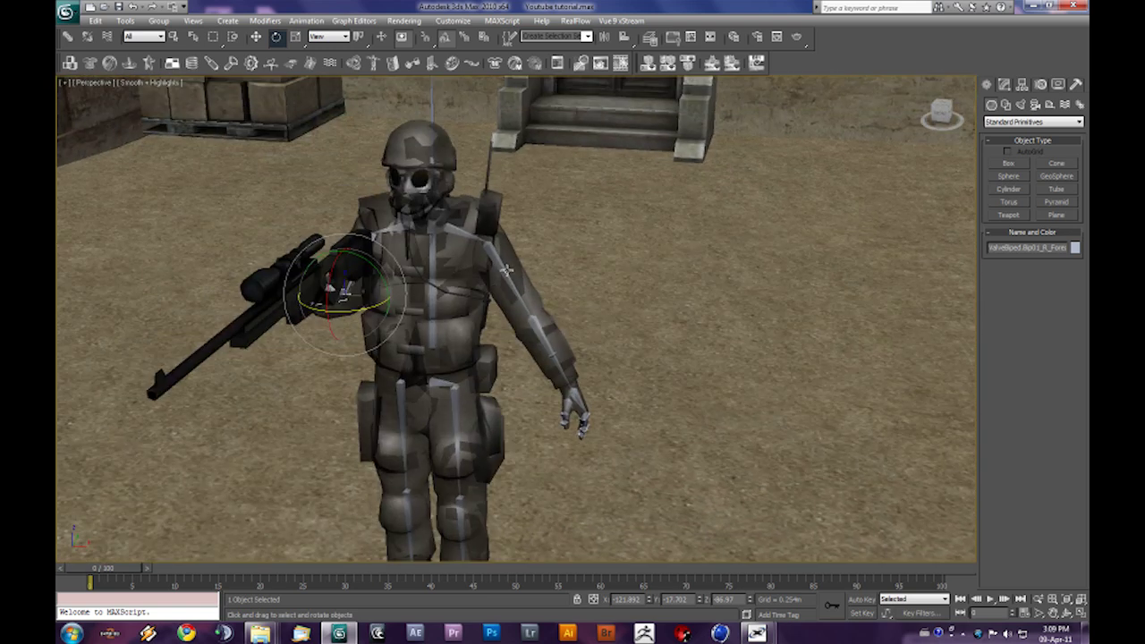
pyautogui.click(476, 232)
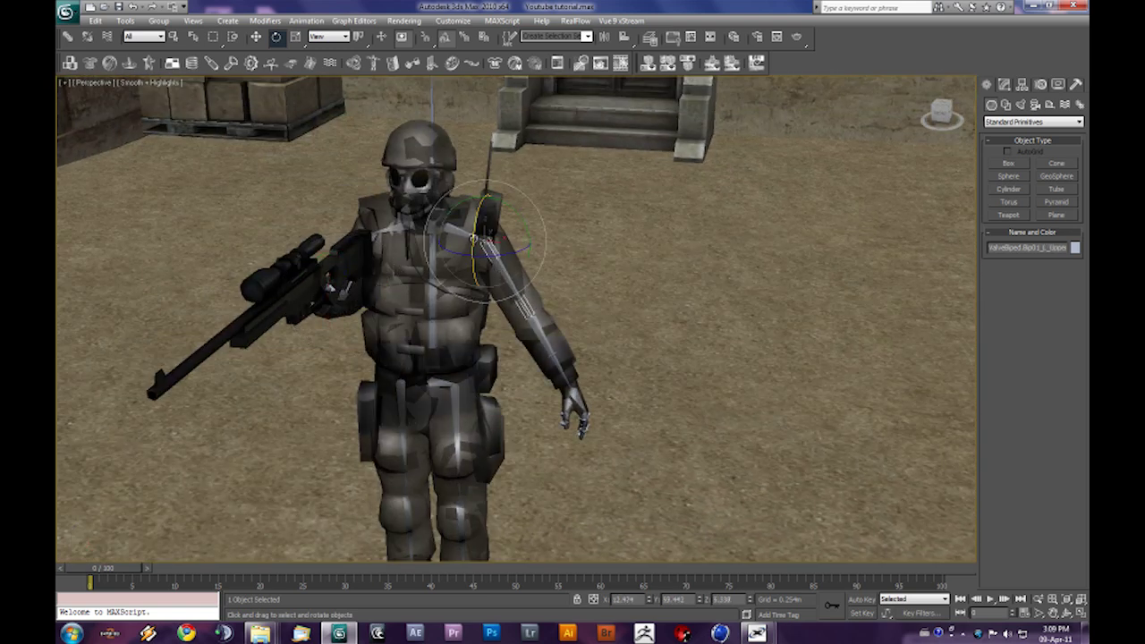
pyautogui.moveTo(472, 234)
pyautogui.mouseDown()
pyautogui.moveTo(438, 248)
pyautogui.moveTo(475, 218)
pyautogui.moveTo(469, 254)
pyautogui.moveTo(475, 231)
pyautogui.mouseUp()
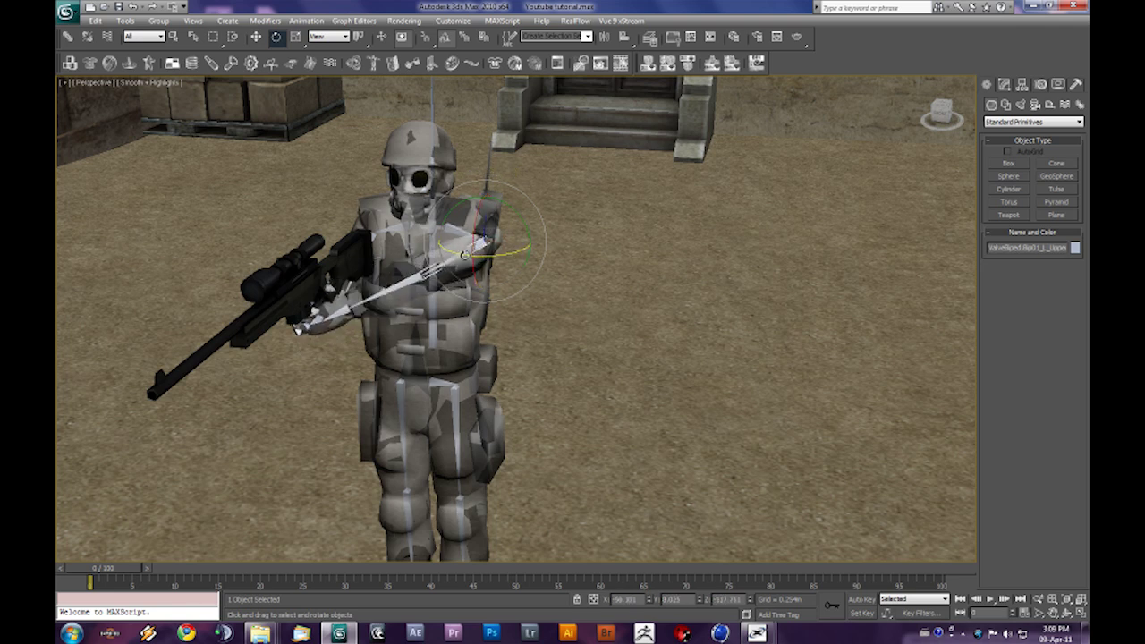
pyautogui.moveTo(470, 246); pyautogui.dragTo(476, 233)
# Step: Rotate the neck bone sideways by about 20 degrees to tilt the soldier's head toward the rifle
pyautogui.keyDown('alt'); pyautogui.moveTo(477, 240); pyautogui.dragTo(572, 267, button='middle'); pyautogui.keyUp('alt')
pyautogui.scroll(5, 563, 286)
pyautogui.keyDown('alt'); pyautogui.moveTo(532, 313); pyautogui.dragTo(554, 326, button='middle'); pyautogui.keyUp('alt')
pyautogui.scroll(-5, 563, 281)
pyautogui.scroll(-4, 443, 332)
pyautogui.scroll(3, 451, 336)
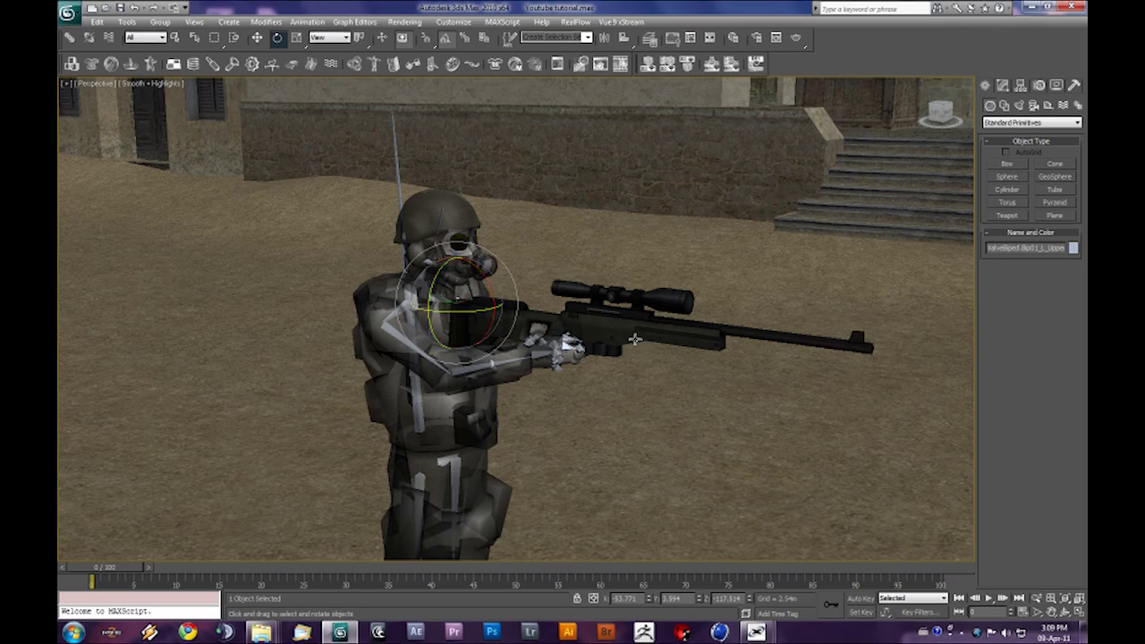
pyautogui.keyDown('alt'); pyautogui.moveTo(633, 338); pyautogui.dragTo(550, 327, button='middle'); pyautogui.keyUp('alt')
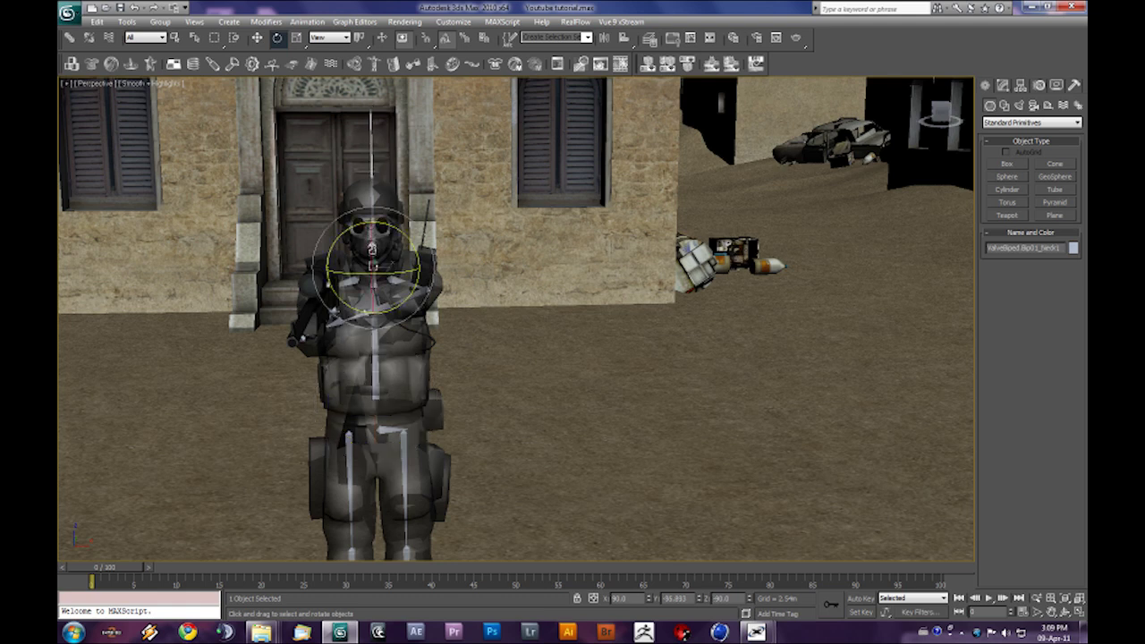
pyautogui.moveTo(406, 240); pyautogui.dragTo(412, 250)
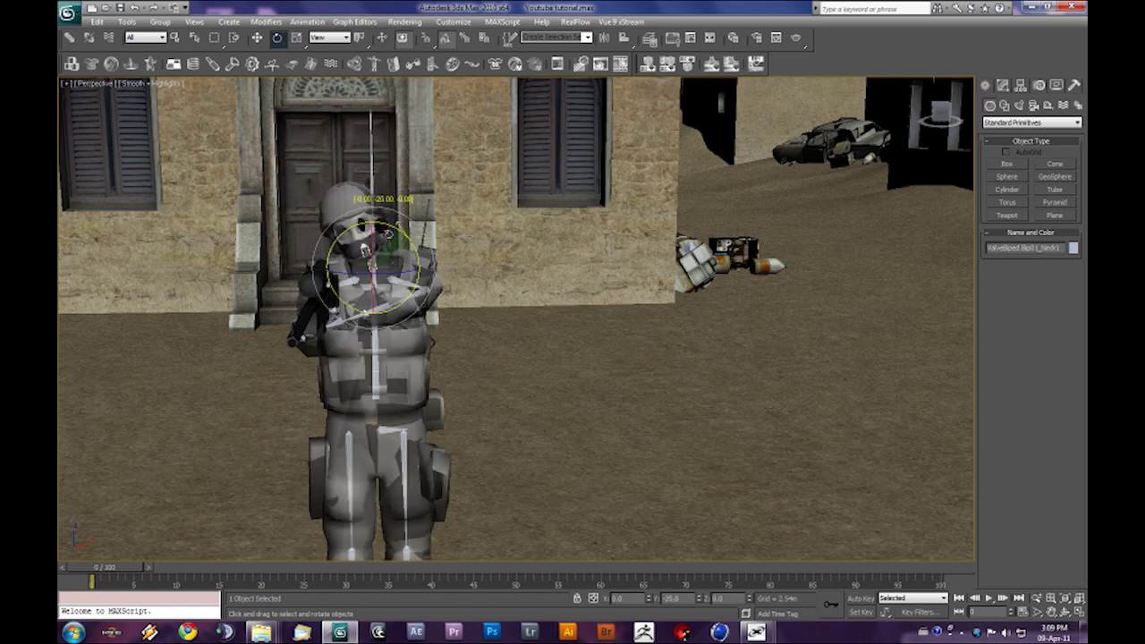
# Step: Rotate the right and left thigh bones outward to spread the soldier's legs
pyautogui.keyDown('alt'); pyautogui.moveTo(418, 325); pyautogui.dragTo(457, 319, button='middle'); pyautogui.keyUp('alt')
pyautogui.moveTo(398, 430); pyautogui.dragTo(399, 338, button='middle')
pyautogui.click(406, 343)
pyautogui.moveTo(452, 314); pyautogui.dragTo(445, 302)
pyautogui.click(454, 313)
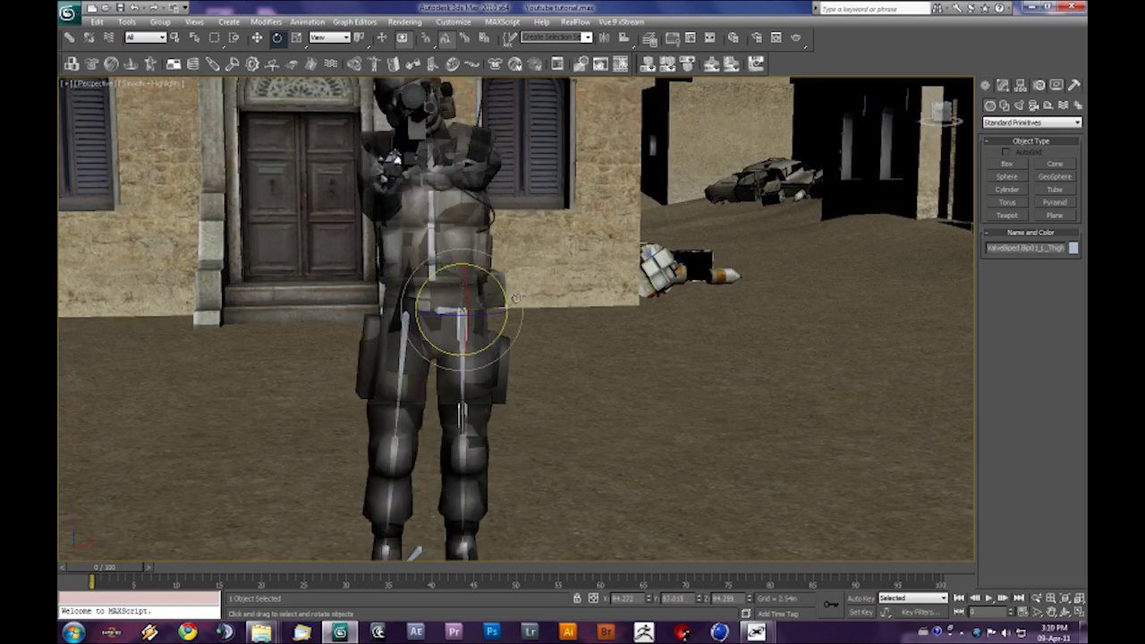
# Step: Select the neck bone again and rotate it slightly to refine the head's aim along the rifle
pyautogui.keyDown('alt'); pyautogui.moveTo(506, 295); pyautogui.dragTo(293, 311, button='middle'); pyautogui.keyUp('alt')
pyautogui.click(573, 167)
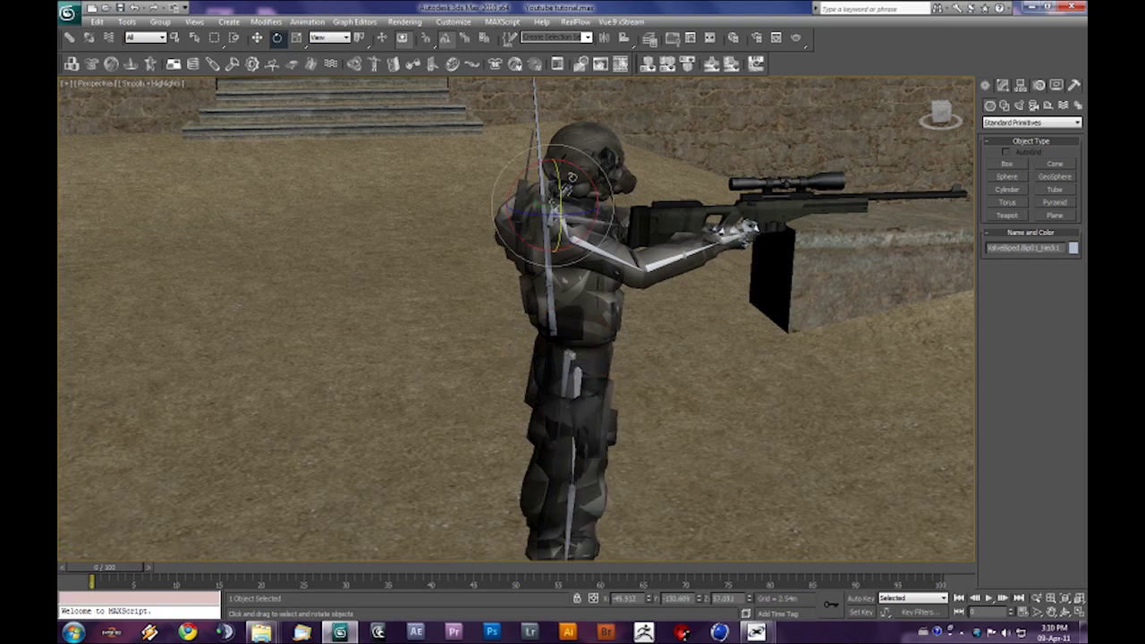
pyautogui.moveTo(574, 168)
pyautogui.mouseDown()
pyautogui.moveTo(587, 173)
pyautogui.moveTo(577, 170)
pyautogui.mouseUp()
pyautogui.keyDown('alt'); pyautogui.moveTo(578, 170); pyautogui.dragTo(562, 242, button='middle'); pyautogui.keyUp('alt')
pyautogui.scroll(-4, 563, 246)
pyautogui.keyDown('alt'); pyautogui.moveTo(573, 312); pyautogui.dragTo(570, 301, button='middle'); pyautogui.keyUp('alt')
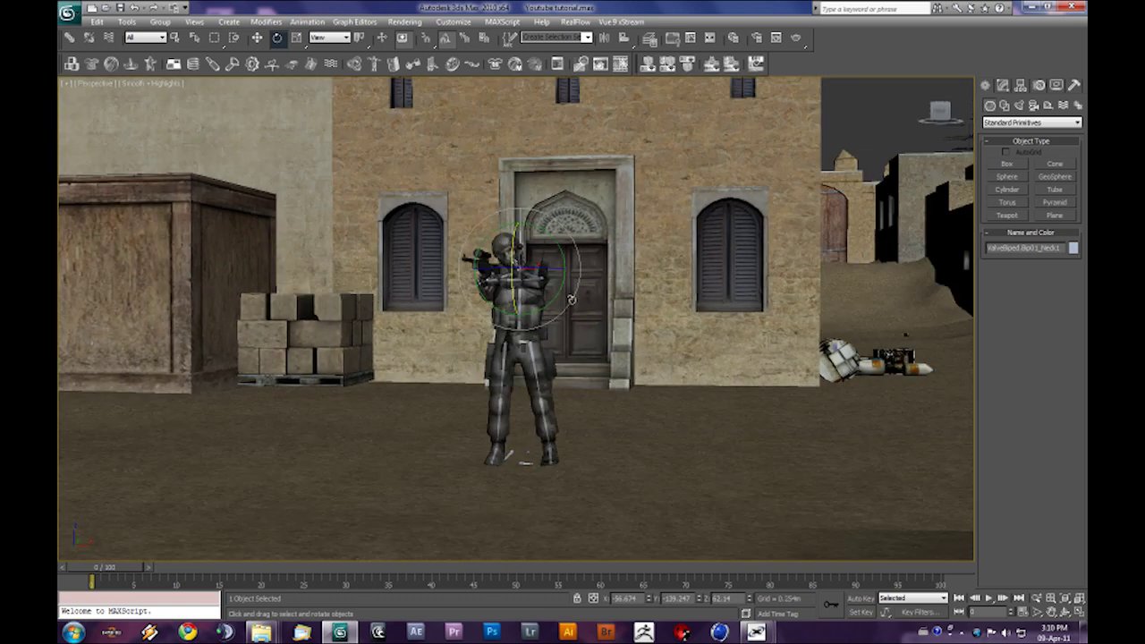
# Step: Clear the neck bone selection, render the perspective view and inspect the posed soldier close up in the rendered image
pyautogui.scroll(4, 578, 298)
pyautogui.scroll(-3, 578, 297)
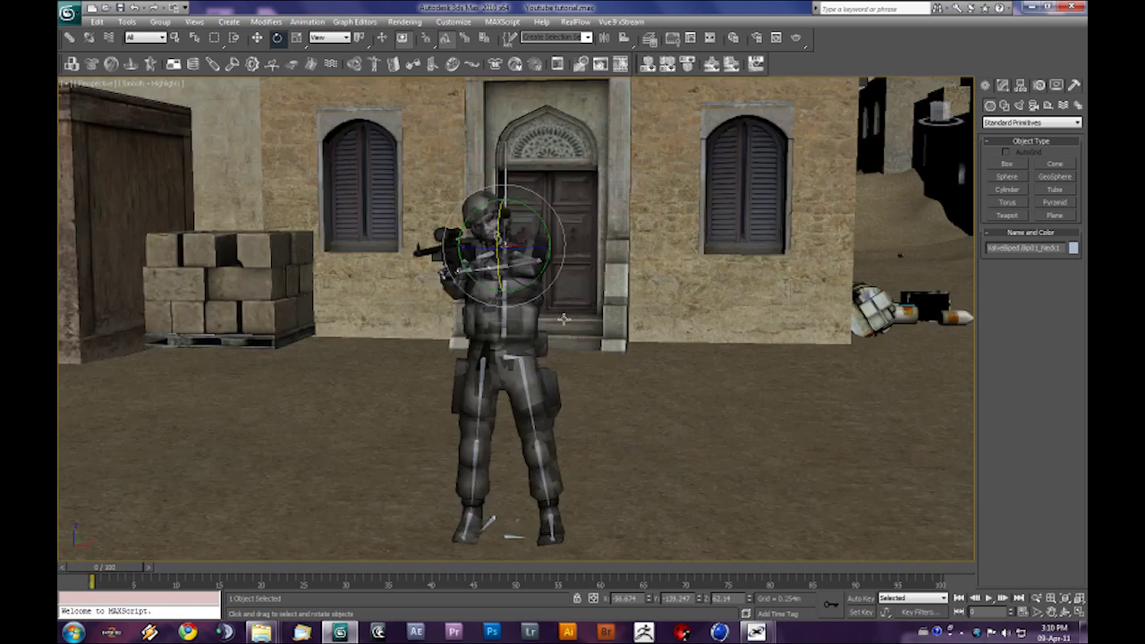
pyautogui.click(671, 273)
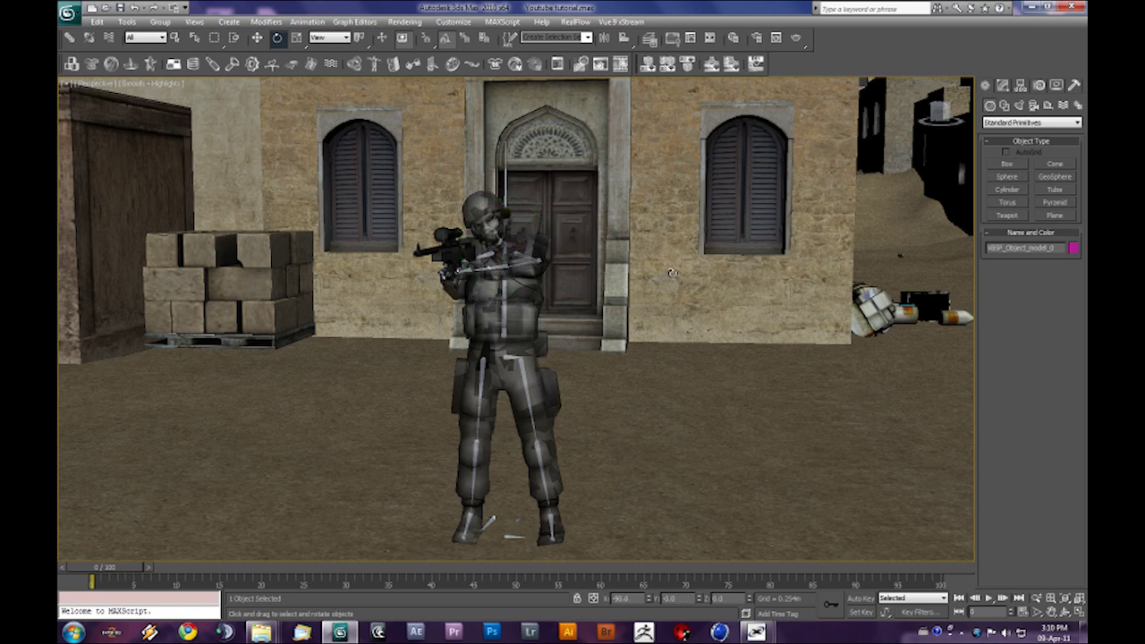
pyautogui.hotkey('shift', 'q')
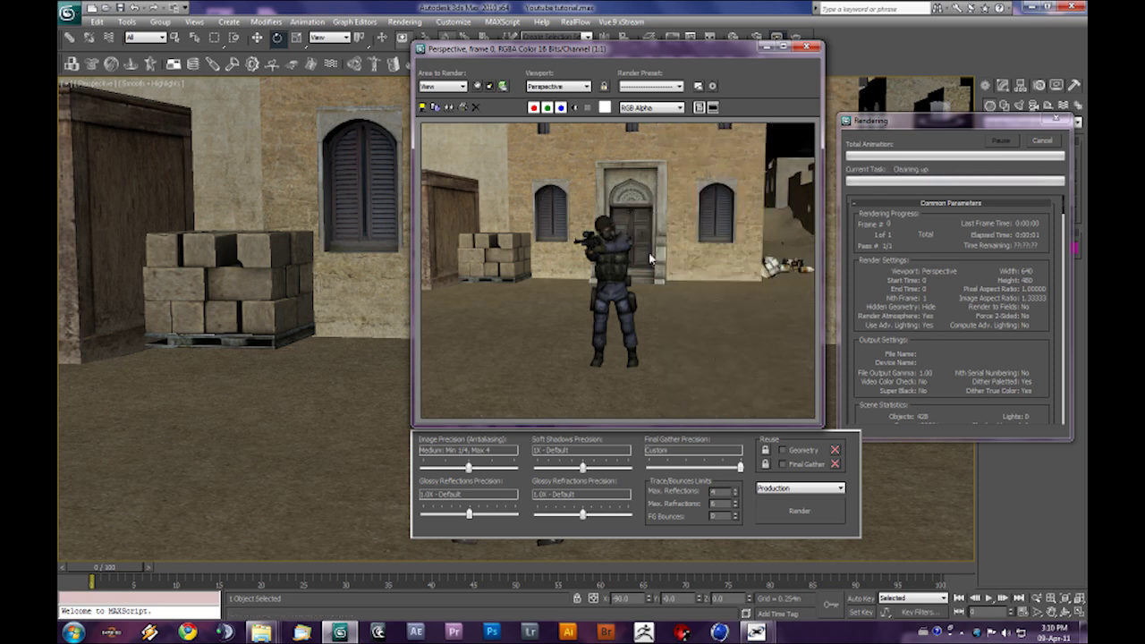
pyautogui.scroll(2, 650, 284)
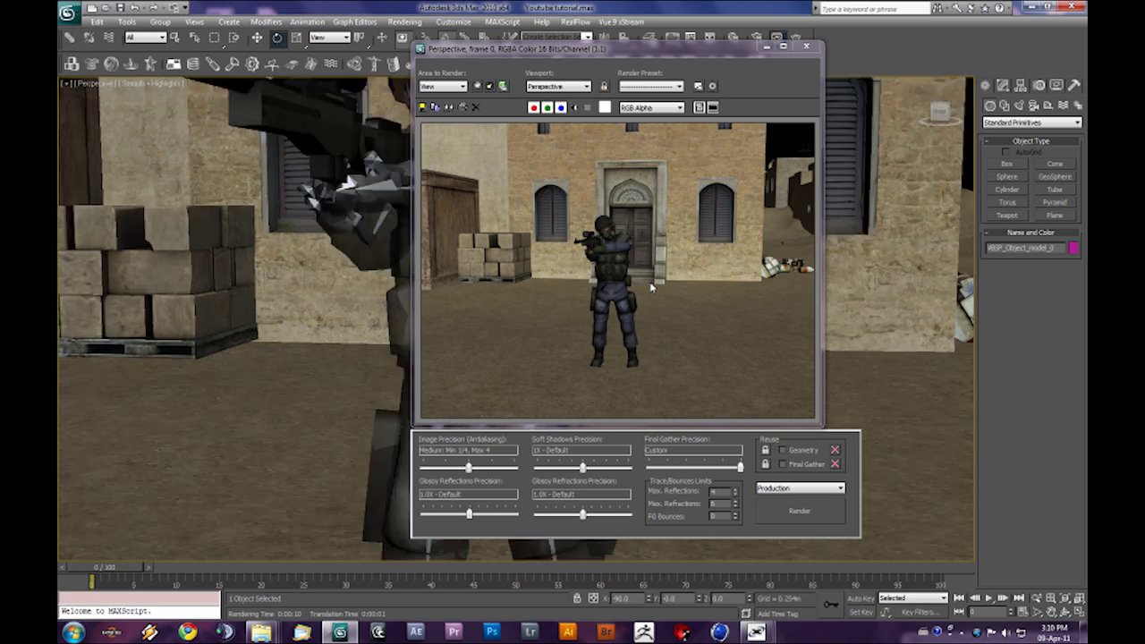
pyautogui.scroll(-1, 627, 288)
pyautogui.click(615, 282)
pyautogui.scroll(1, 614, 282)
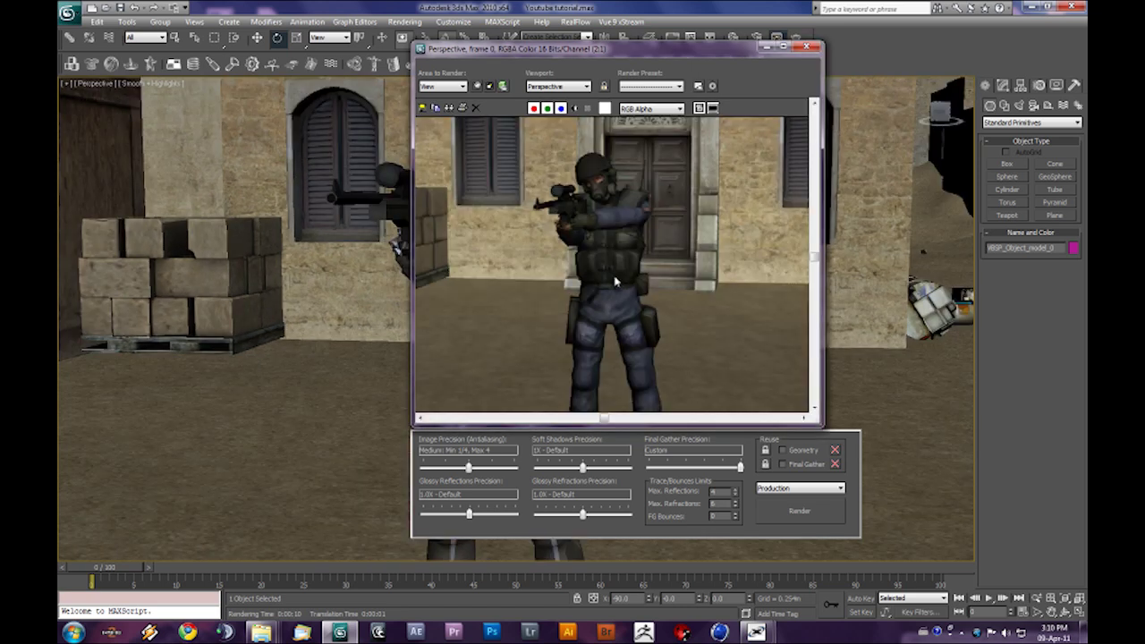
pyautogui.scroll(-1, 614, 283)
pyautogui.scroll(1, 615, 282)
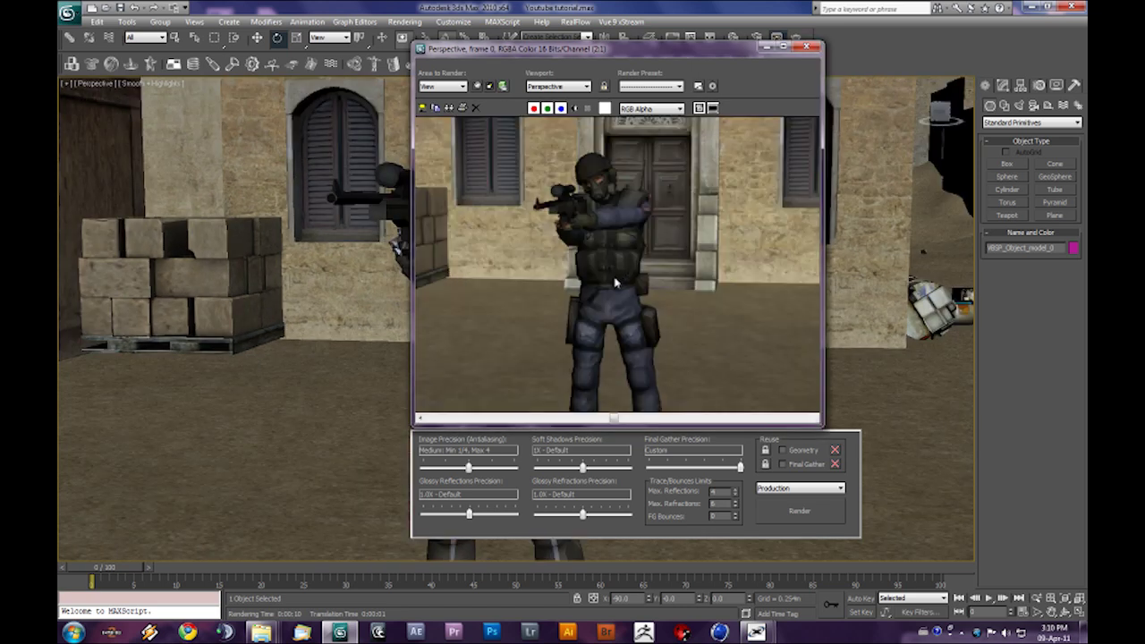
pyautogui.scroll(-1, 623, 309)
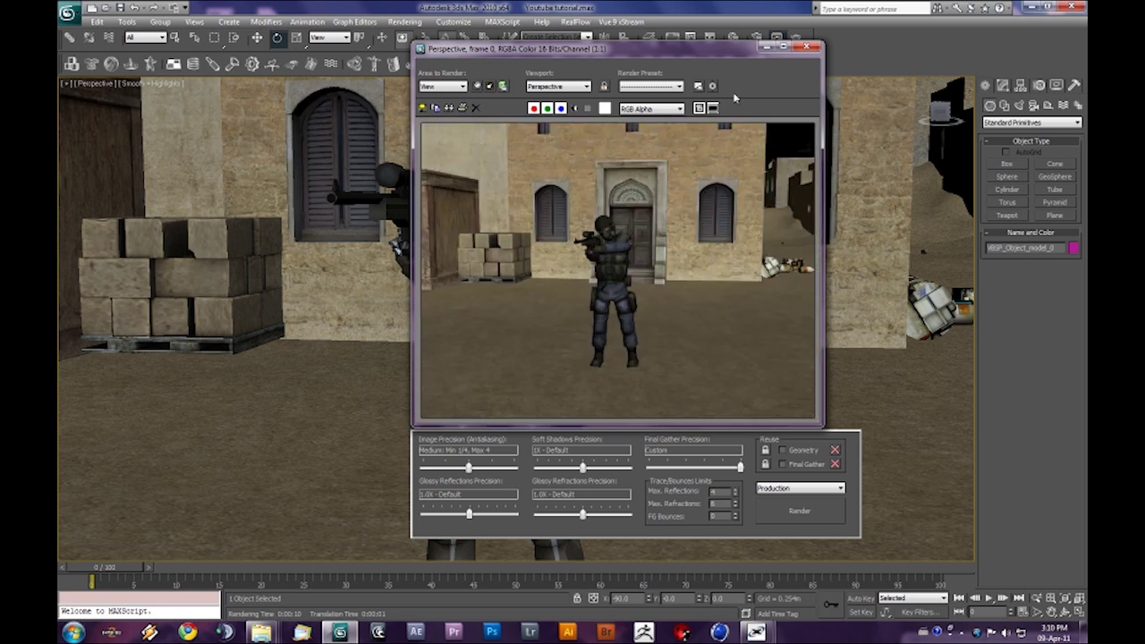
pyautogui.click(807, 47)
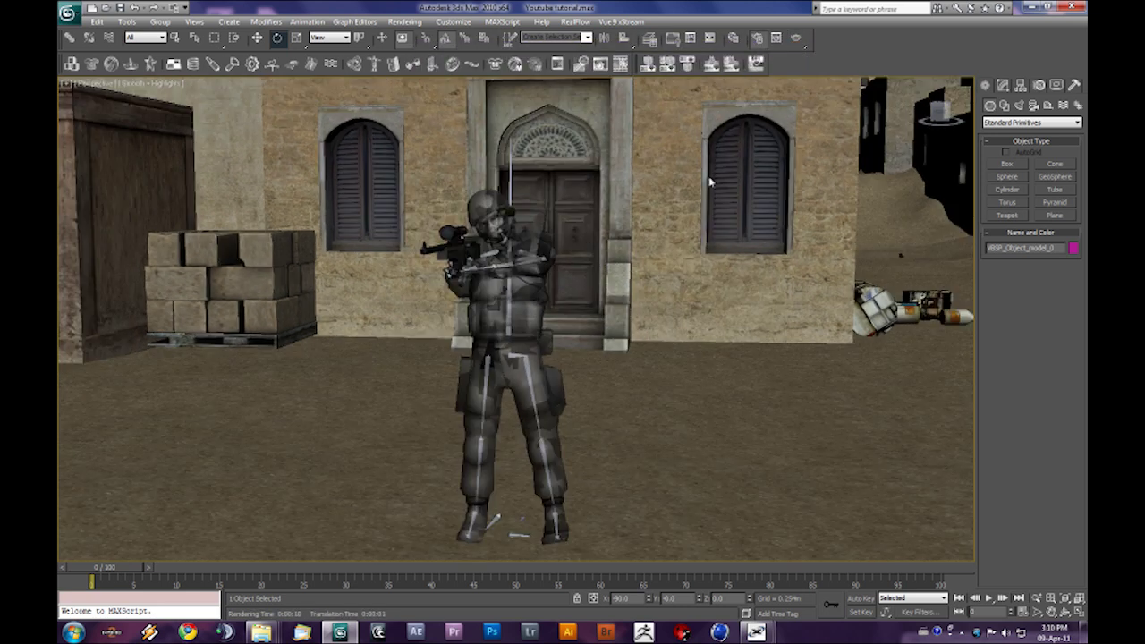
pyautogui.press('F10')
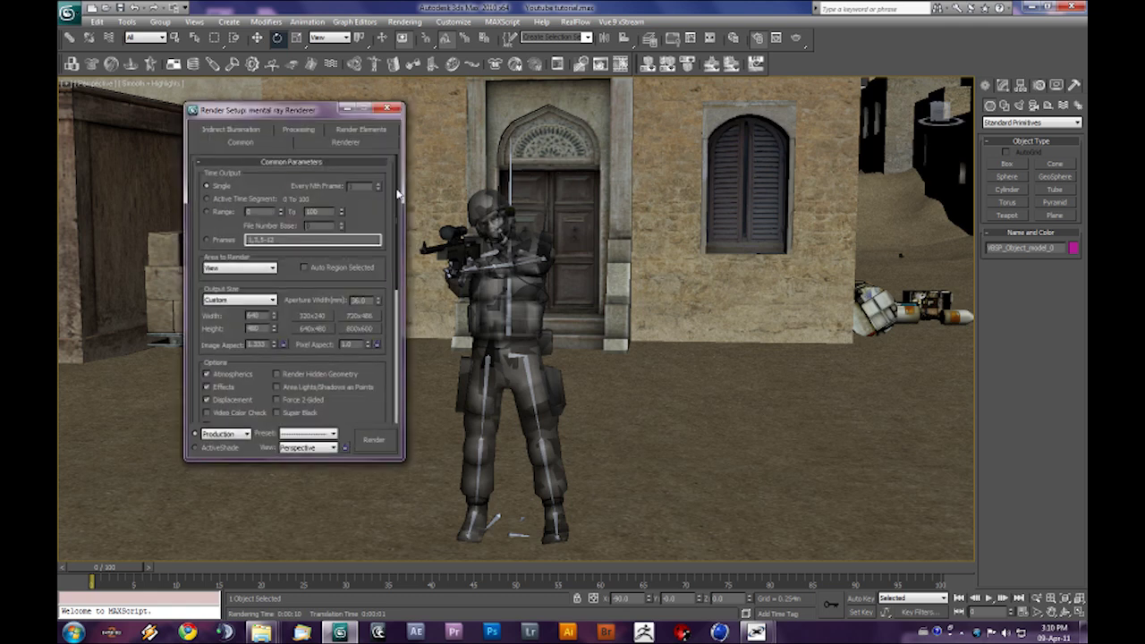
pyautogui.moveTo(398, 195); pyautogui.dragTo(400, 182)
pyautogui.click(388, 109)
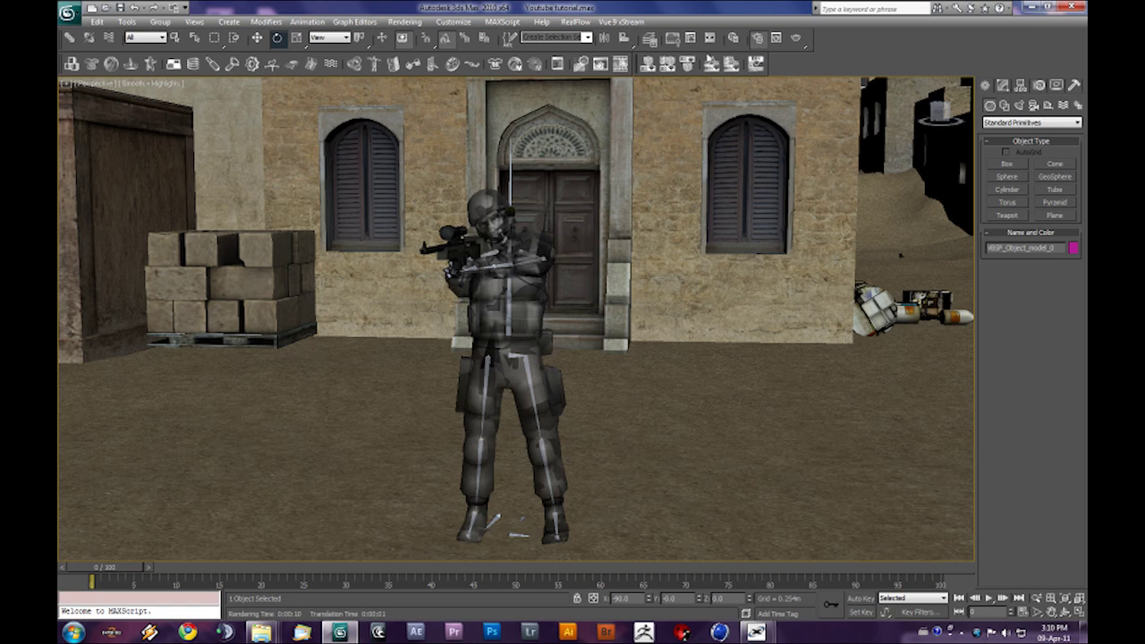
# Step: Look through the production renderer choices in the render setup, including V-Ray Adv 2.00.01, and close it without assigning one
pyautogui.press('F10')
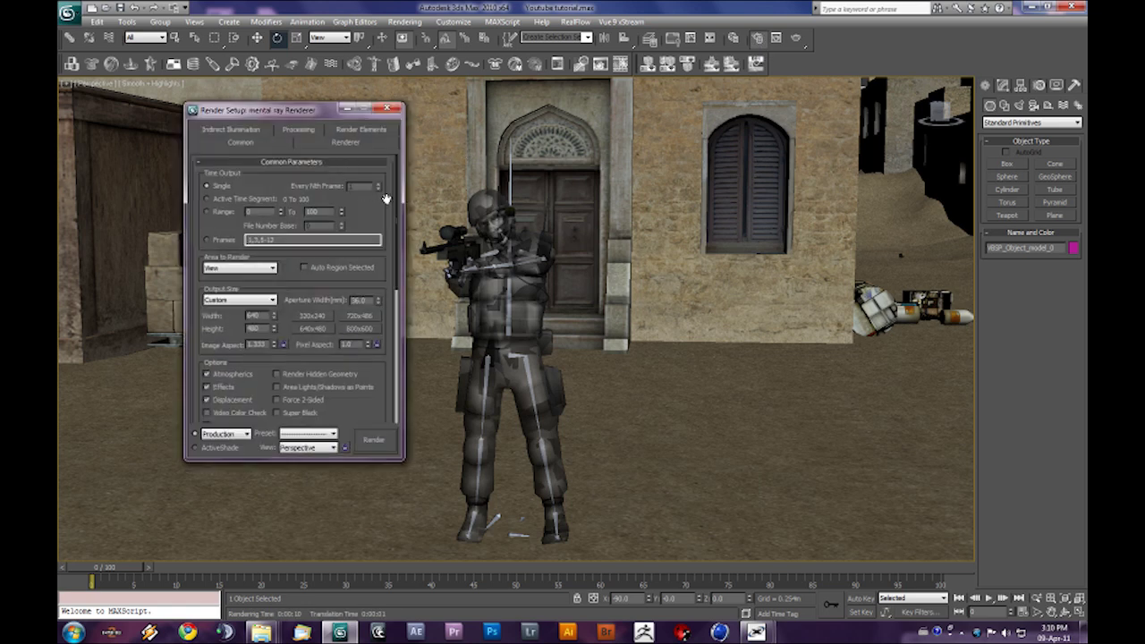
pyautogui.moveTo(397, 207); pyautogui.dragTo(386, 435)
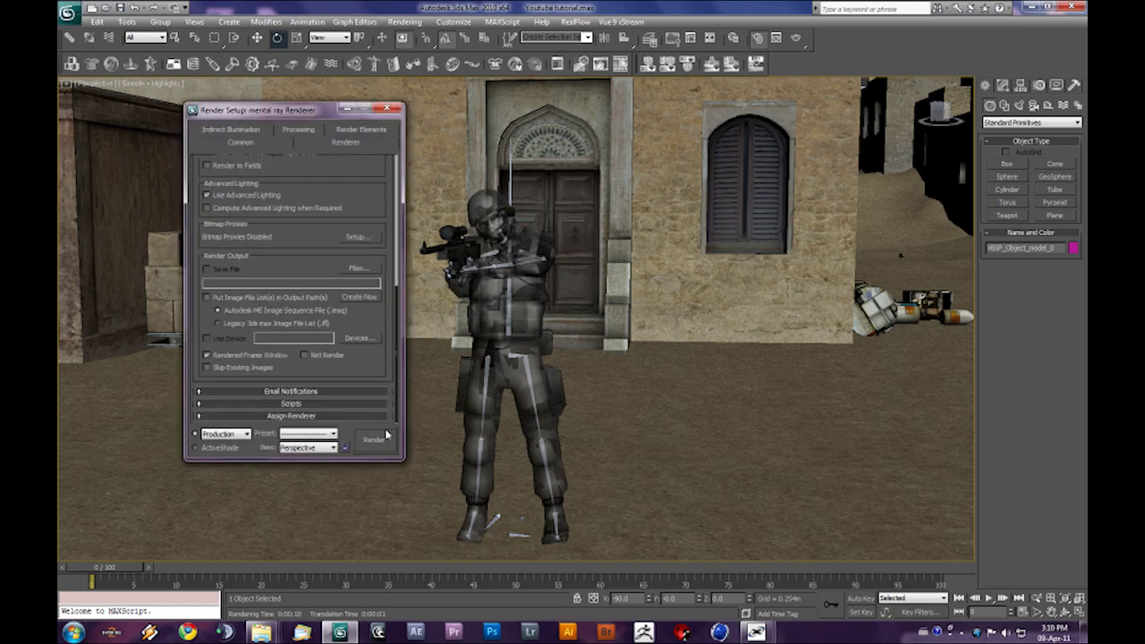
pyautogui.click(265, 418)
pyautogui.click(354, 365)
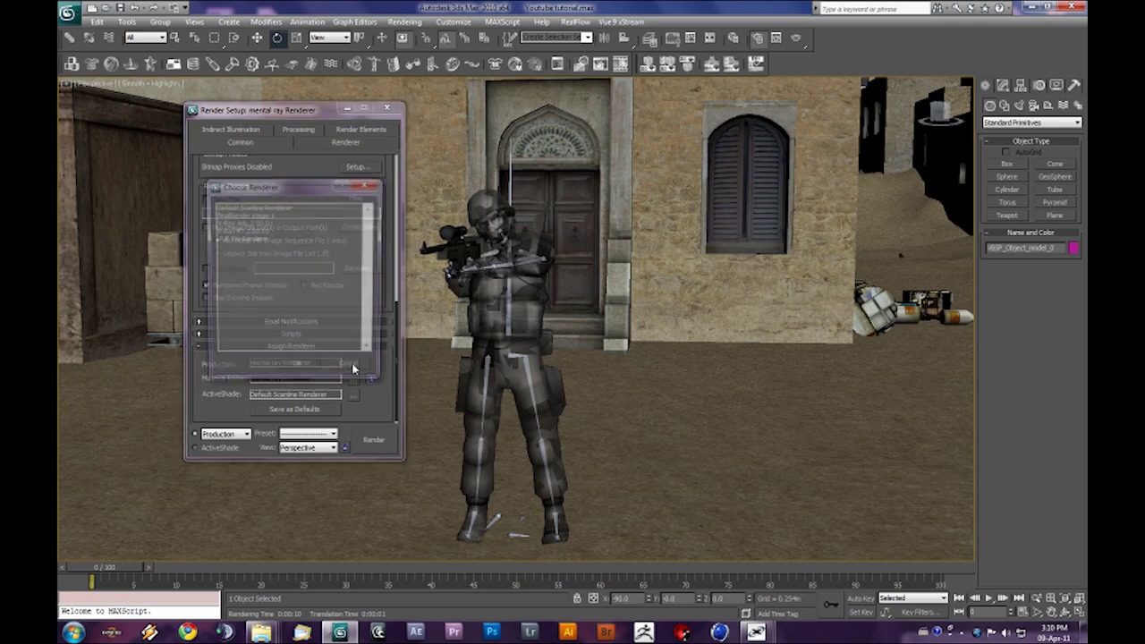
pyautogui.click(270, 208)
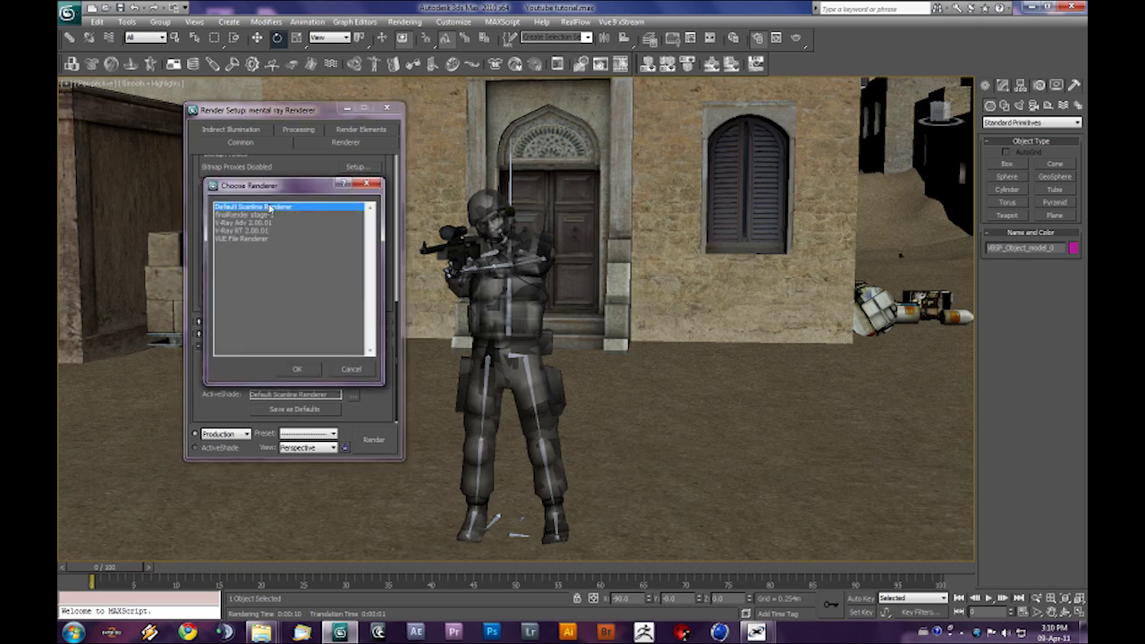
pyautogui.moveTo(264, 186); pyautogui.dragTo(349, 152)
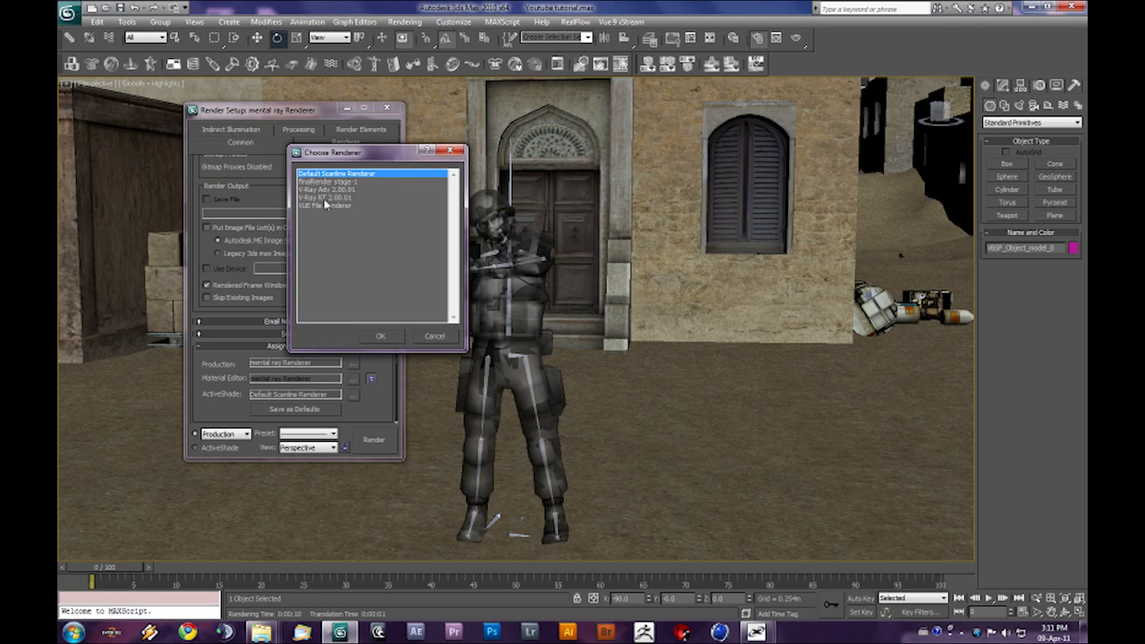
pyautogui.moveTo(379, 159); pyautogui.dragTo(476, 161)
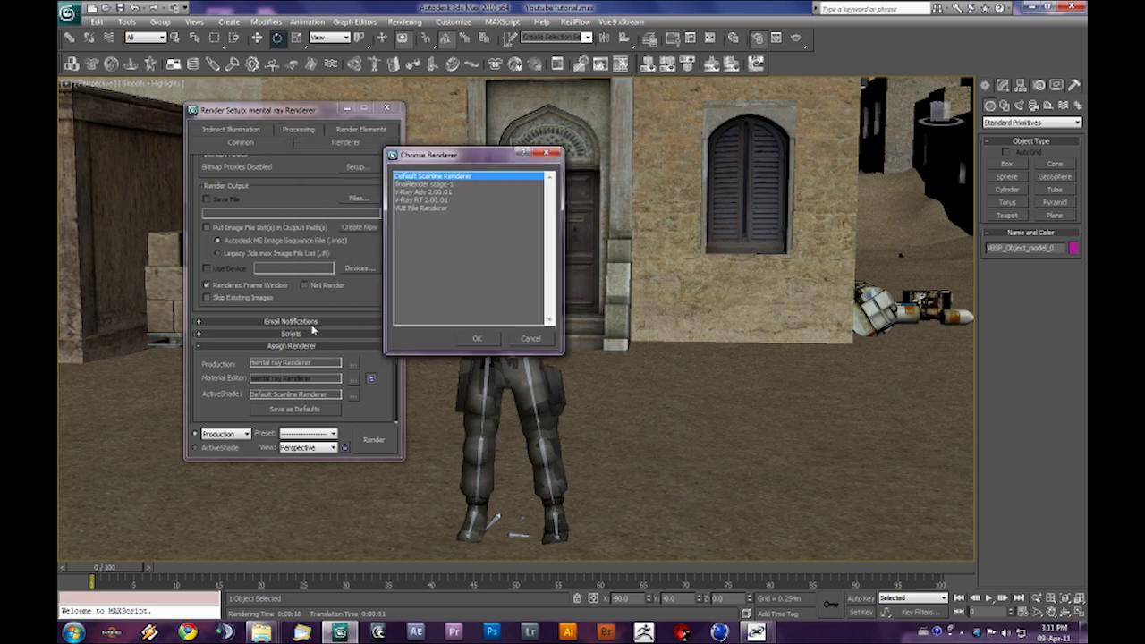
pyautogui.click(416, 201)
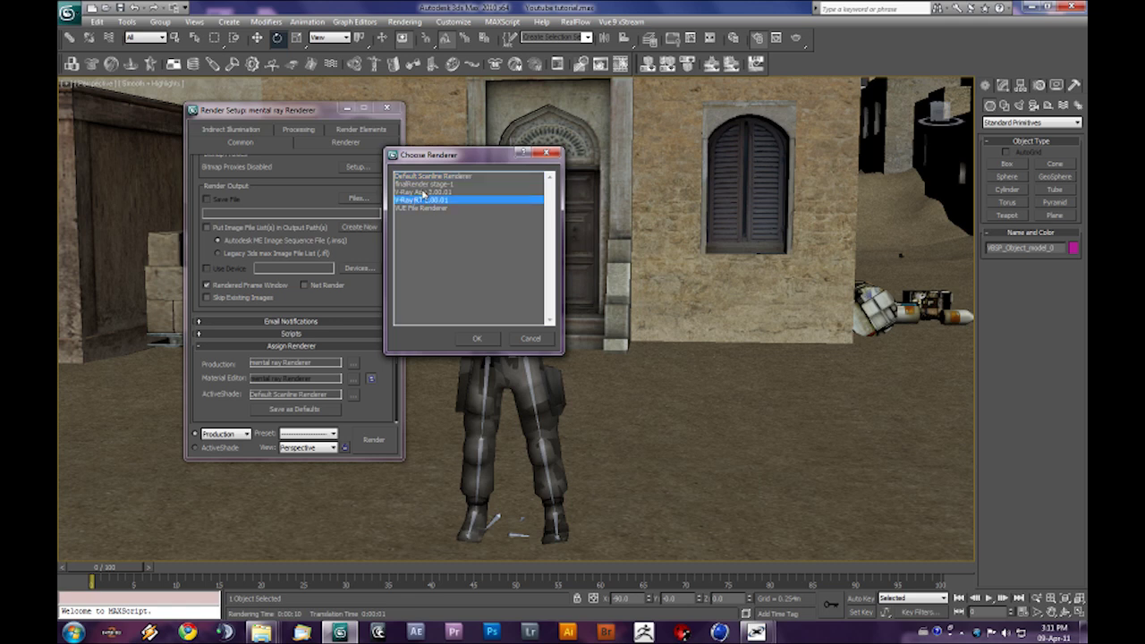
pyautogui.click(423, 192)
pyautogui.moveTo(421, 161); pyautogui.dragTo(472, 118)
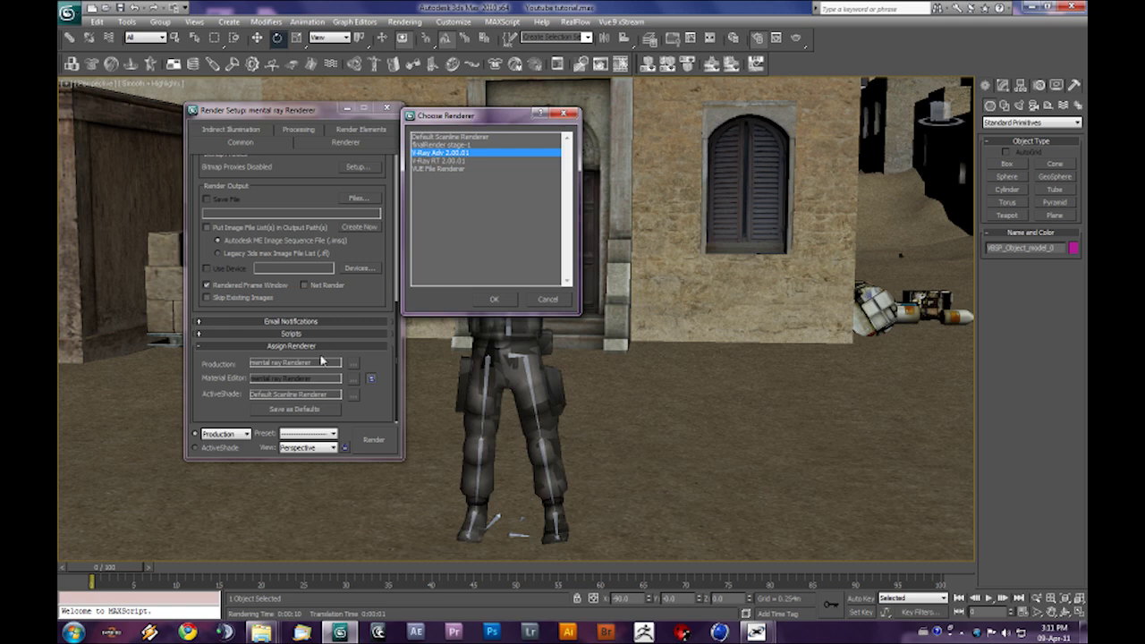
pyautogui.click(543, 300)
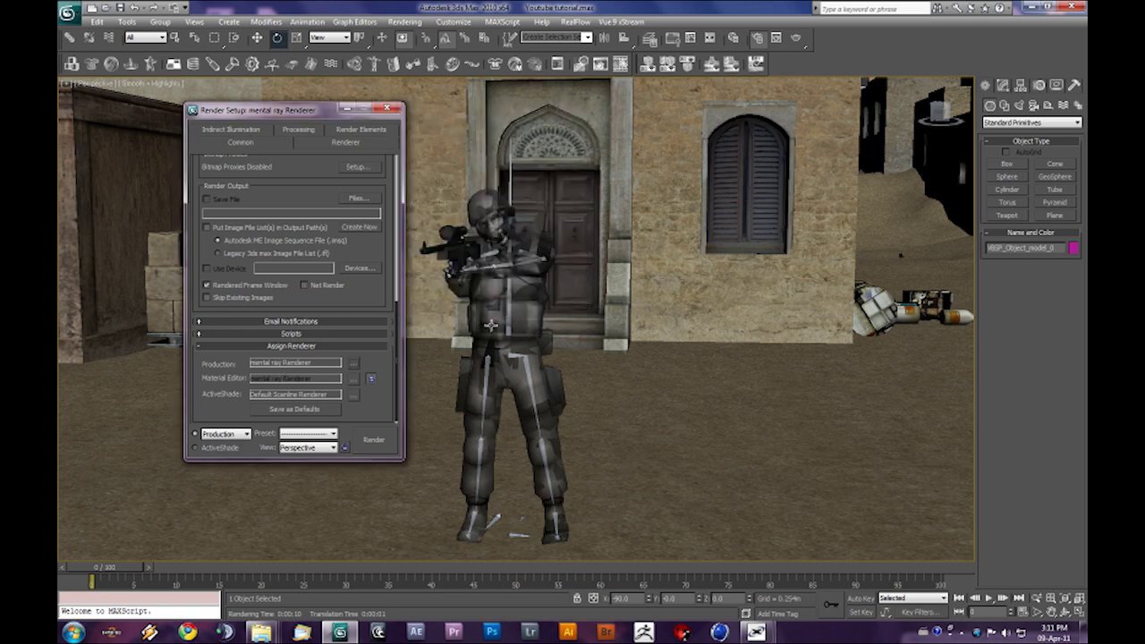
pyautogui.scroll(5, 517, 343)
pyautogui.scroll(-4, 517, 342)
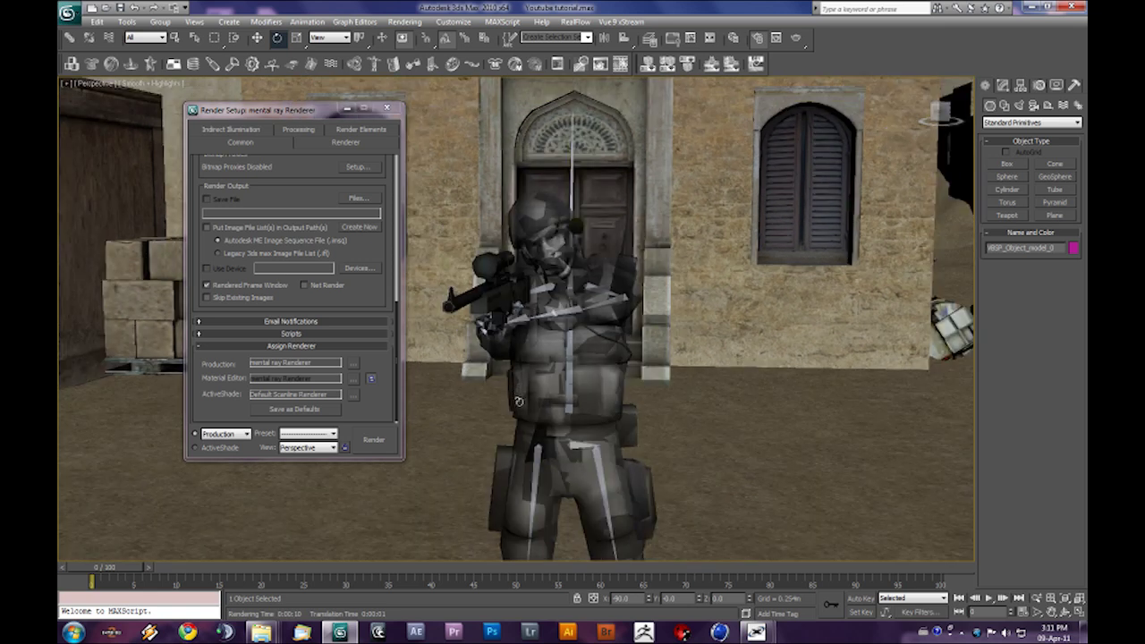
pyautogui.scroll(3, 517, 402)
pyautogui.scroll(-5, 496, 356)
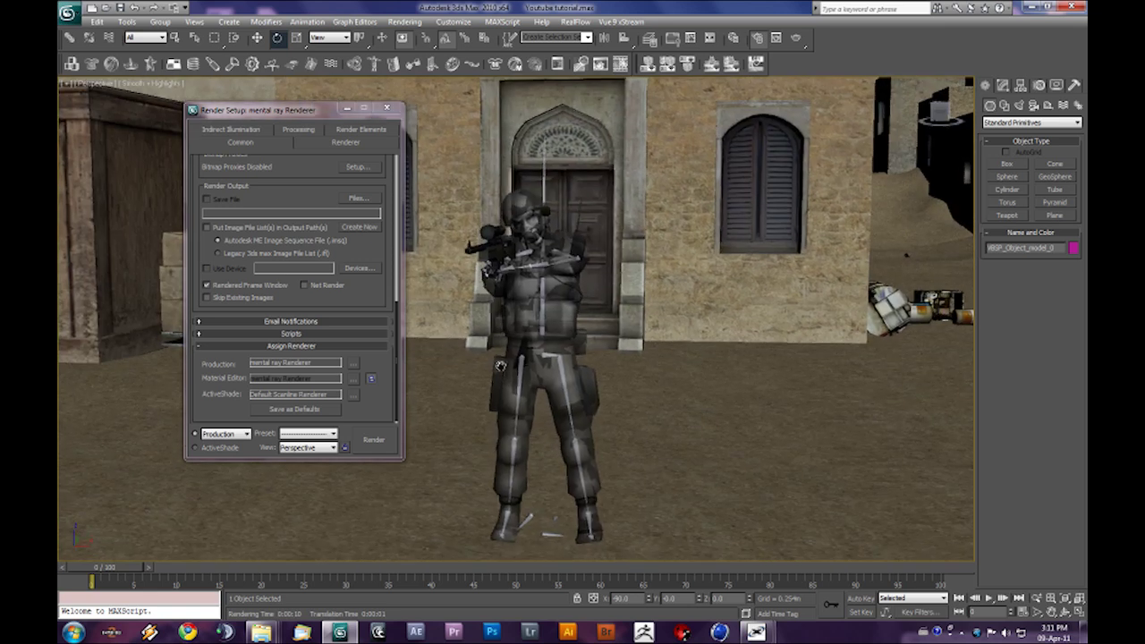
pyautogui.scroll(-1, 496, 356)
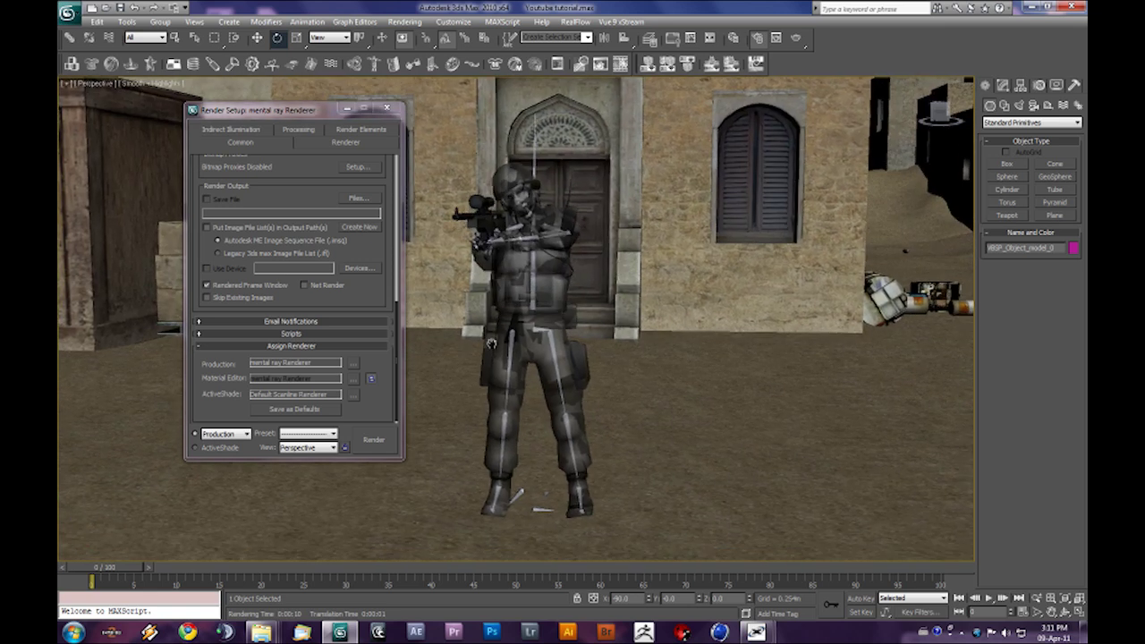
pyautogui.click(388, 109)
# Step: Create a standard Omni light on the ground of the map near the soldier
pyautogui.keyDown('alt'); pyautogui.moveTo(504, 332); pyautogui.dragTo(613, 337, button='middle'); pyautogui.keyUp('alt')
pyautogui.scroll(-5, 517, 365)
pyautogui.scroll(-5, 506, 378)
pyautogui.scroll(5, 513, 375)
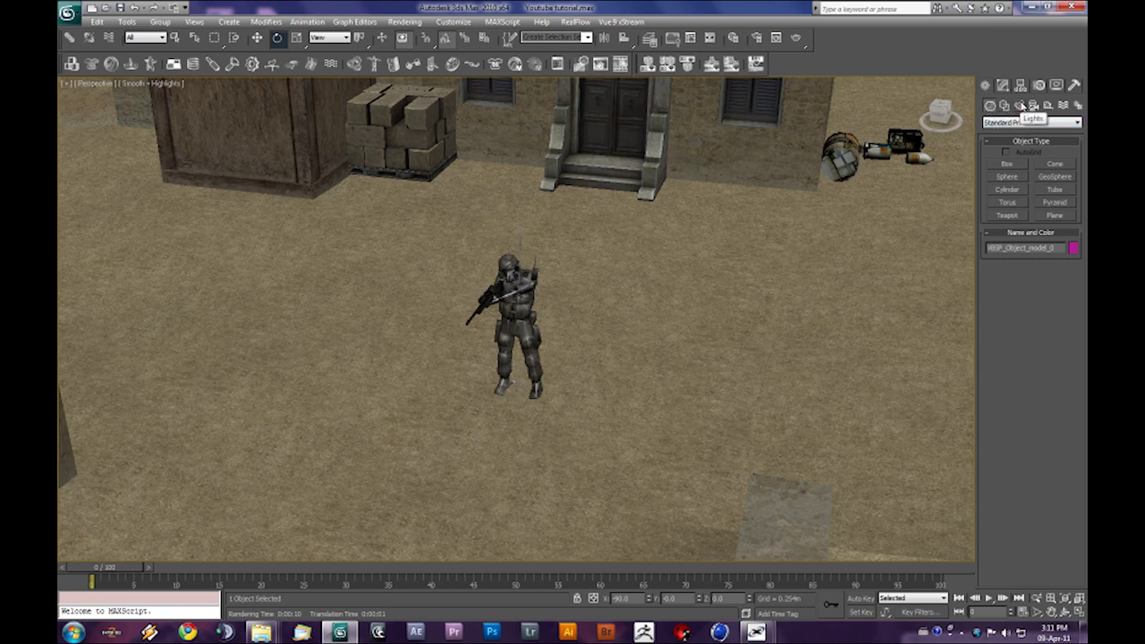
pyautogui.click(1019, 105)
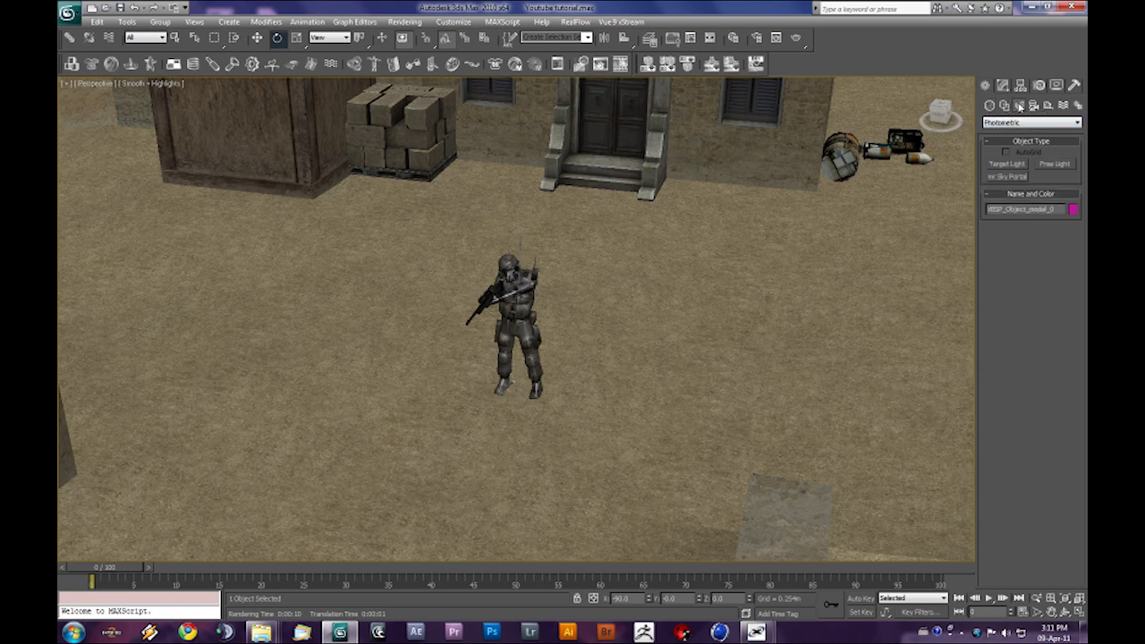
pyautogui.click(1020, 123)
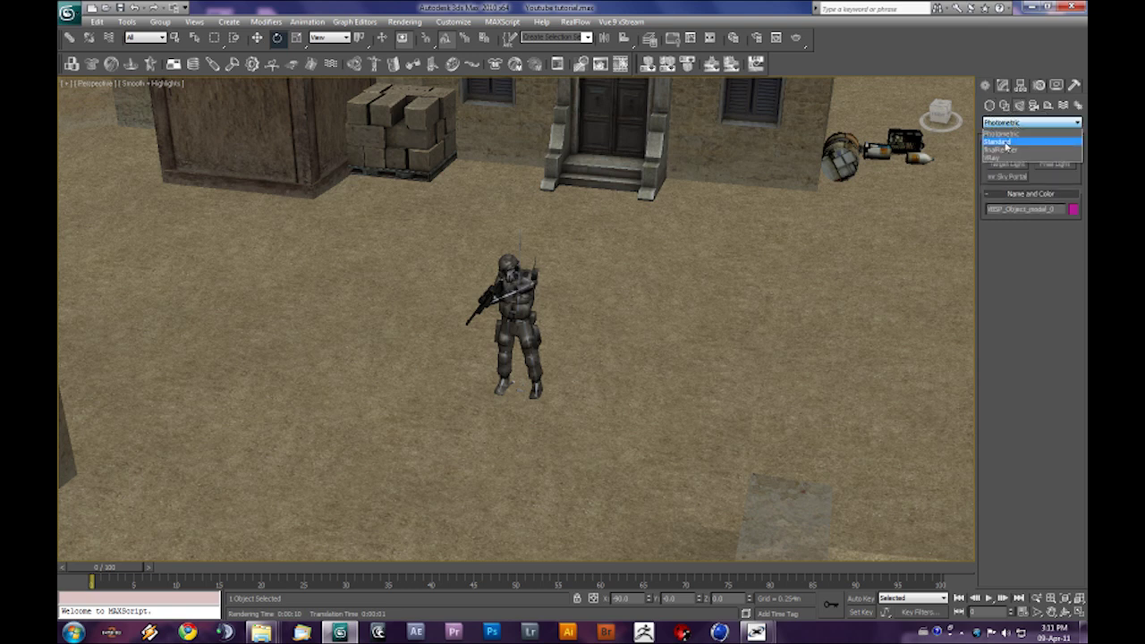
pyautogui.click(1007, 142)
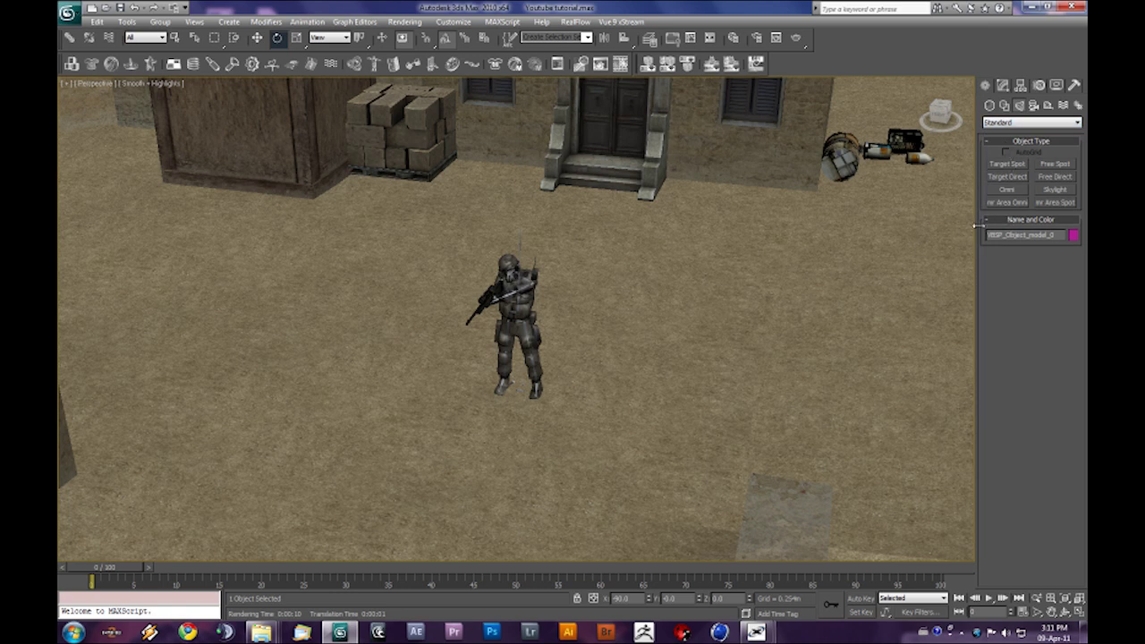
pyautogui.click(1007, 191)
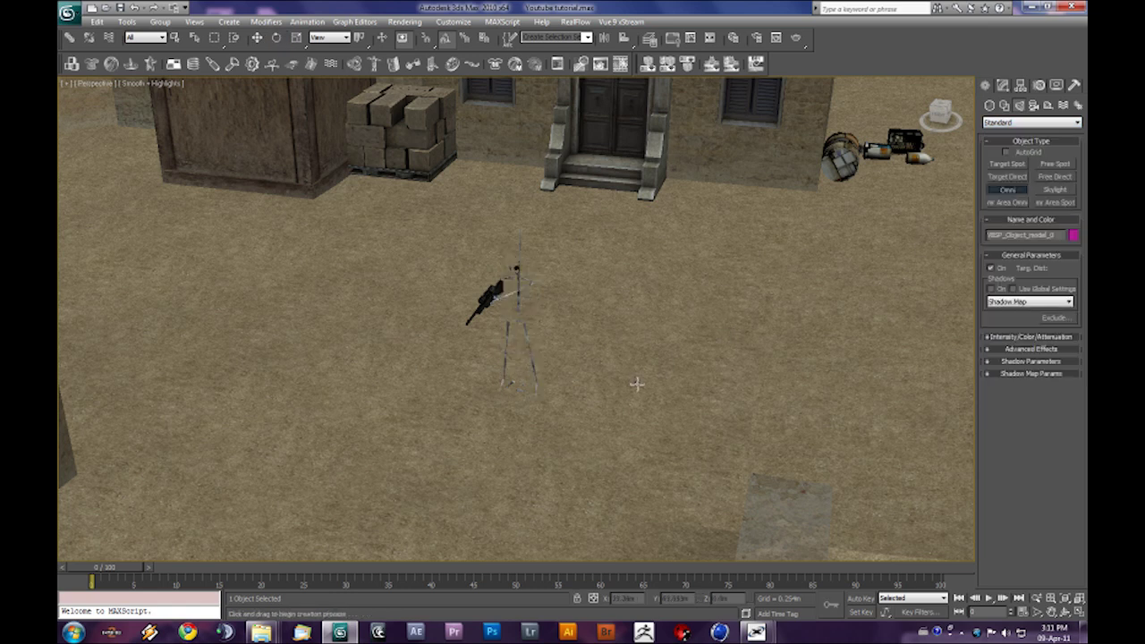
pyautogui.keyDown('alt'); pyautogui.moveTo(629, 391); pyautogui.dragTo(568, 373, button='middle'); pyautogui.keyUp('alt')
pyautogui.scroll(-6, 612, 371)
pyautogui.click(554, 357)
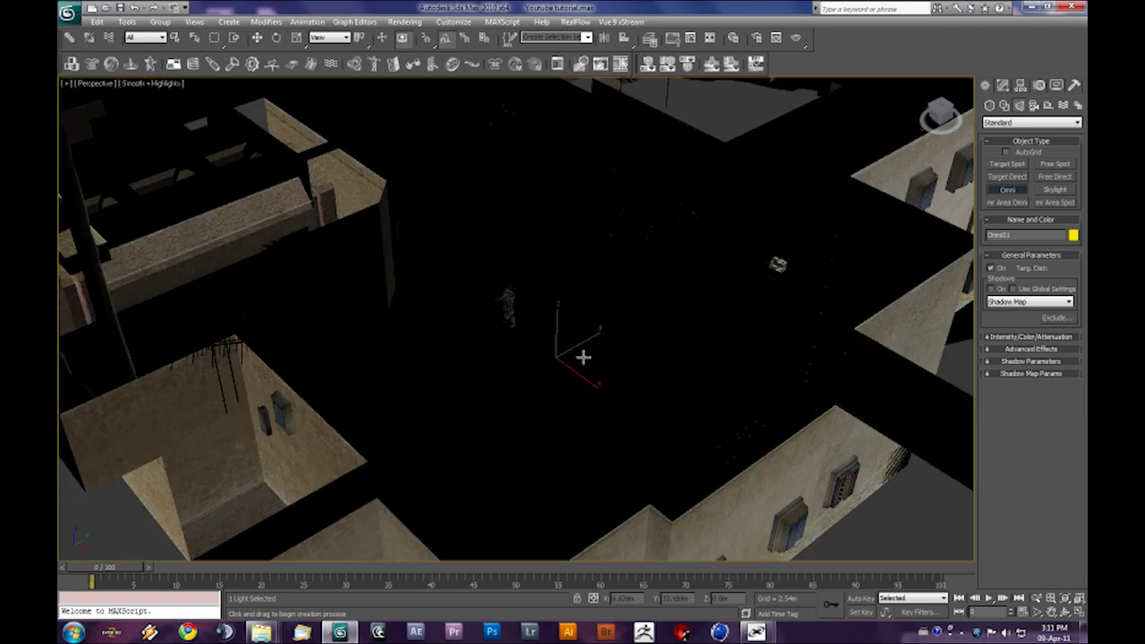
# Step: Raise the omni light above the buildings to a height of about 37.5 m and move it over the crate end of the courtyard
pyautogui.press('w')
pyautogui.keyDown('alt'); pyautogui.moveTo(598, 403); pyautogui.dragTo(575, 355, button='middle'); pyautogui.keyUp('alt')
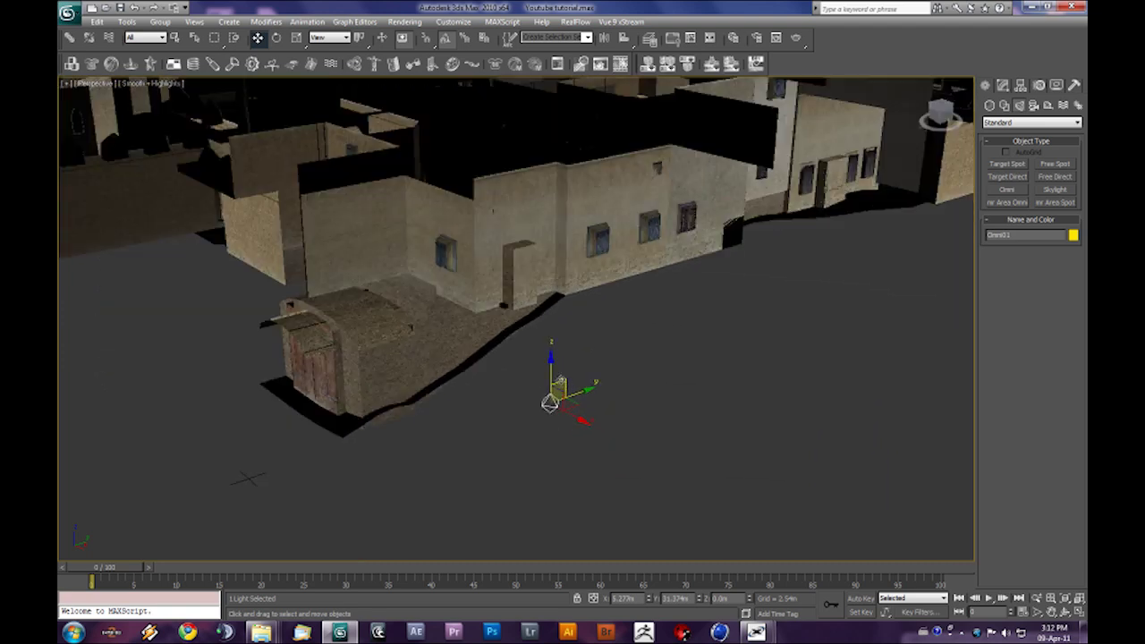
pyautogui.moveTo(550, 365); pyautogui.dragTo(526, 65)
pyautogui.moveTo(572, 139); pyautogui.dragTo(549, 264, button='middle')
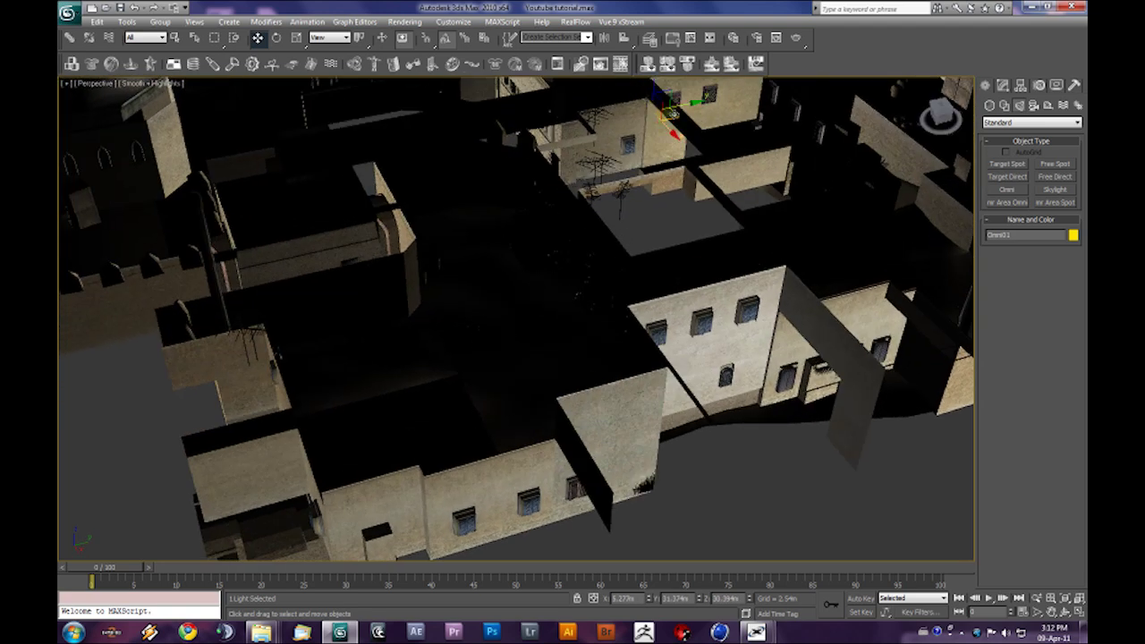
pyautogui.moveTo(670, 107); pyautogui.dragTo(509, 163)
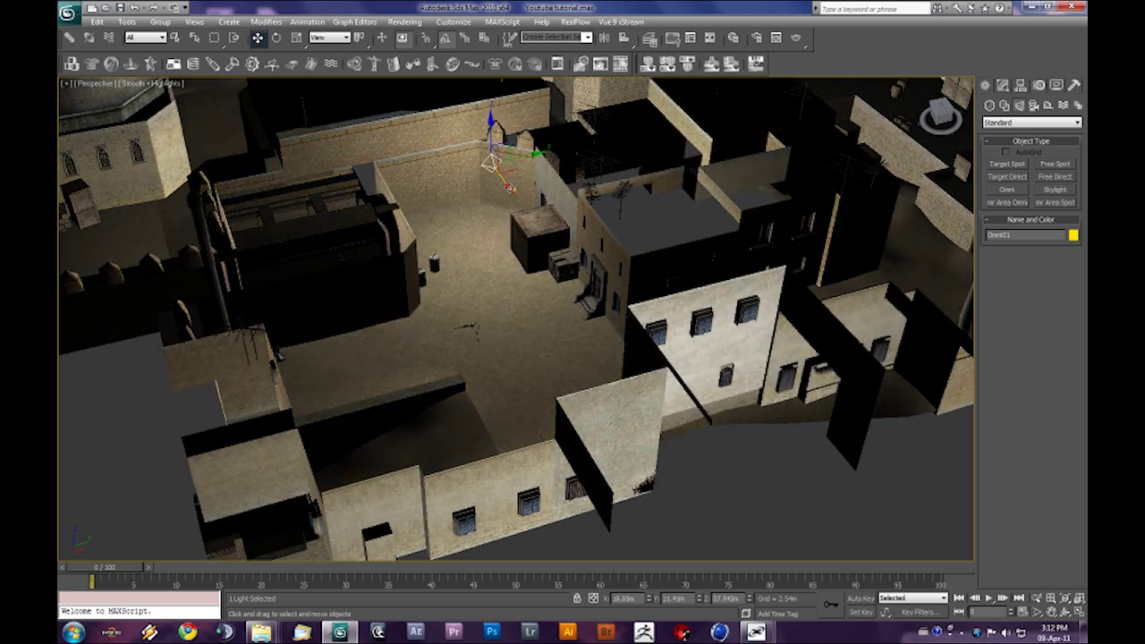
# Step: Clone the omni light twice, placing one copy beside the tall white building and another down the street near the wooden gate
pyautogui.moveTo(501, 170)
pyautogui.keyDown('shift'); pyautogui.mouseDown()
pyautogui.moveTo(541, 210)
pyautogui.moveTo(617, 362)
pyautogui.moveTo(608, 382)
pyautogui.moveTo(622, 375)
pyautogui.mouseUp(); pyautogui.keyUp('shift')
pyautogui.click(577, 369)
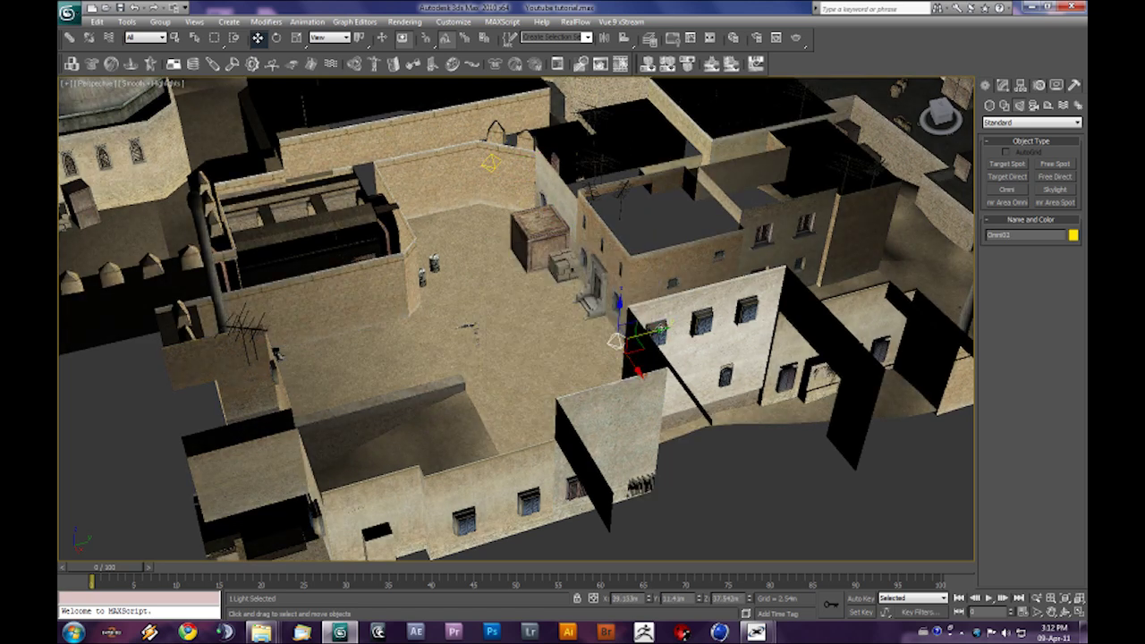
pyautogui.keyDown('alt'); pyautogui.moveTo(642, 360); pyautogui.dragTo(620, 395, button='middle'); pyautogui.keyUp('alt')
pyautogui.keyDown('shift'); pyautogui.moveTo(610, 383); pyautogui.dragTo(970, 383); pyautogui.keyUp('shift')
pyautogui.click(564, 370)
pyautogui.moveTo(675, 368); pyautogui.dragTo(334, 326, button='middle')
pyautogui.moveTo(573, 338); pyautogui.dragTo(845, 337)
pyautogui.moveTo(856, 377); pyautogui.dragTo(845, 342)
# Step: Turn on shadows for the omni light beside the tall white building and set the shadow type to mental ray Shadow Map
pyautogui.keyDown('alt'); pyautogui.moveTo(465, 308); pyautogui.dragTo(620, 303, button='middle'); pyautogui.keyUp('alt')
pyautogui.click(659, 345)
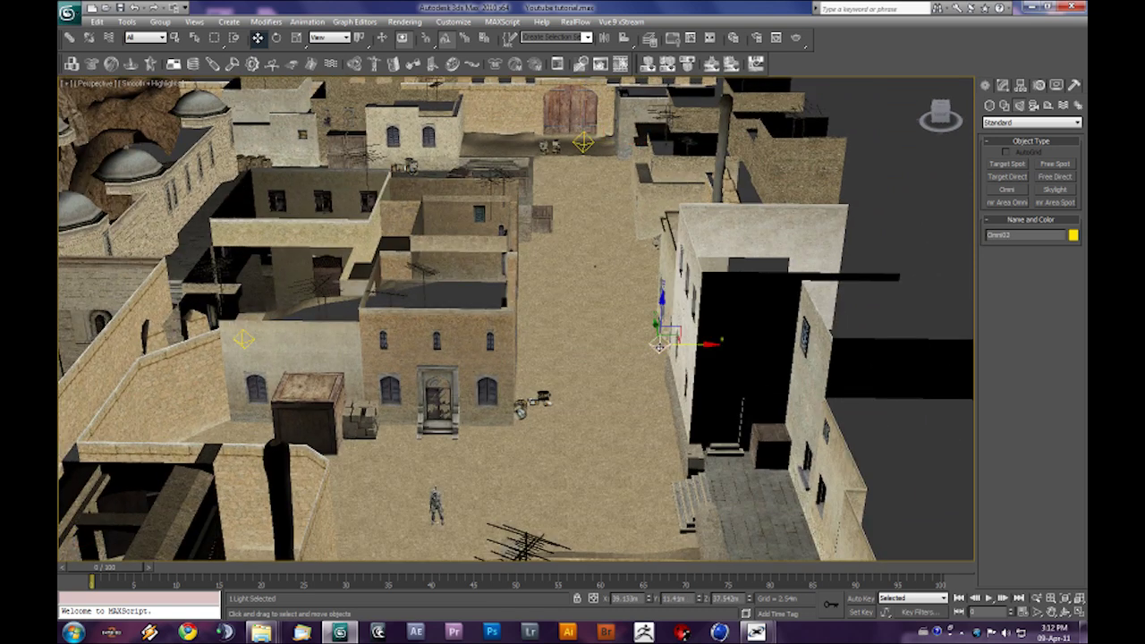
pyautogui.keyDown('alt'); pyautogui.moveTo(387, 347); pyautogui.dragTo(464, 352, button='middle'); pyautogui.keyUp('alt')
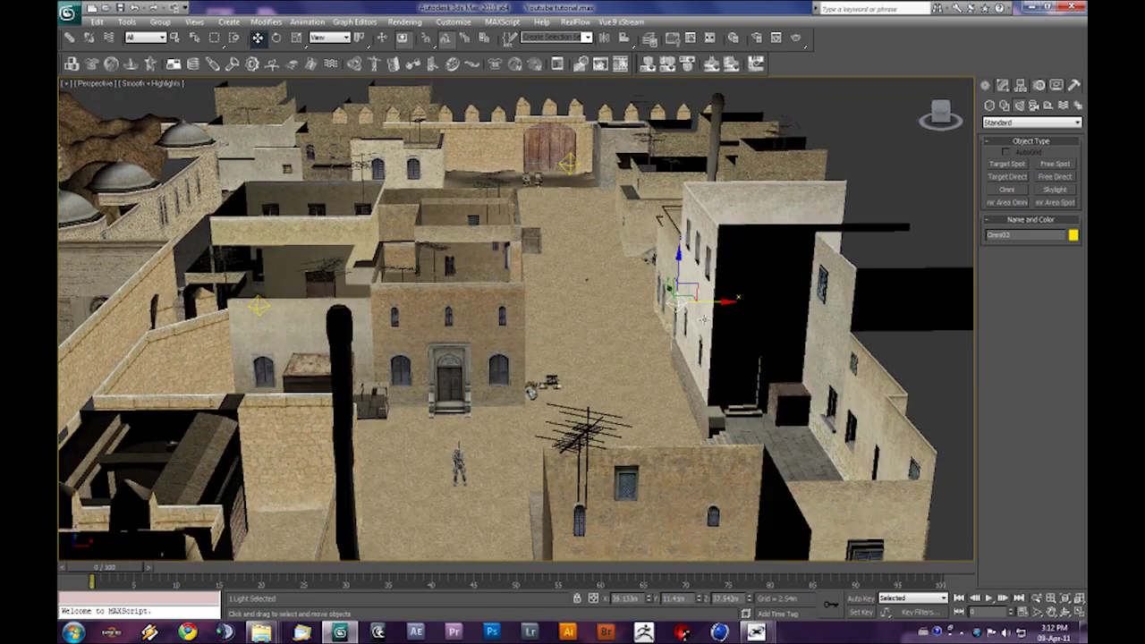
pyautogui.click(1001, 86)
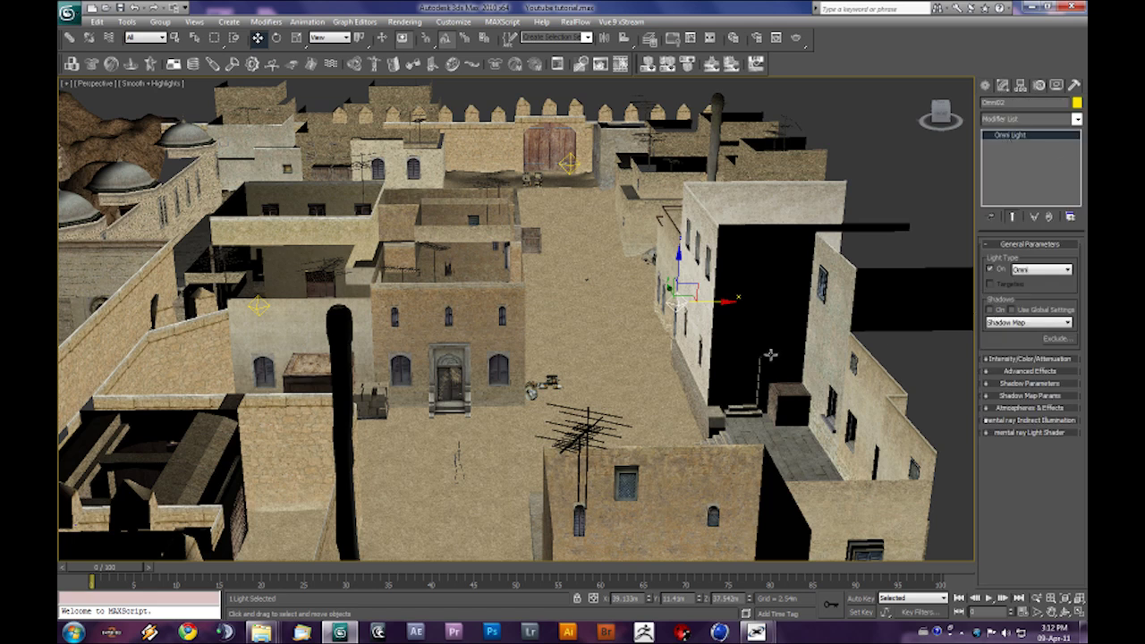
pyautogui.scroll(10, 746, 361)
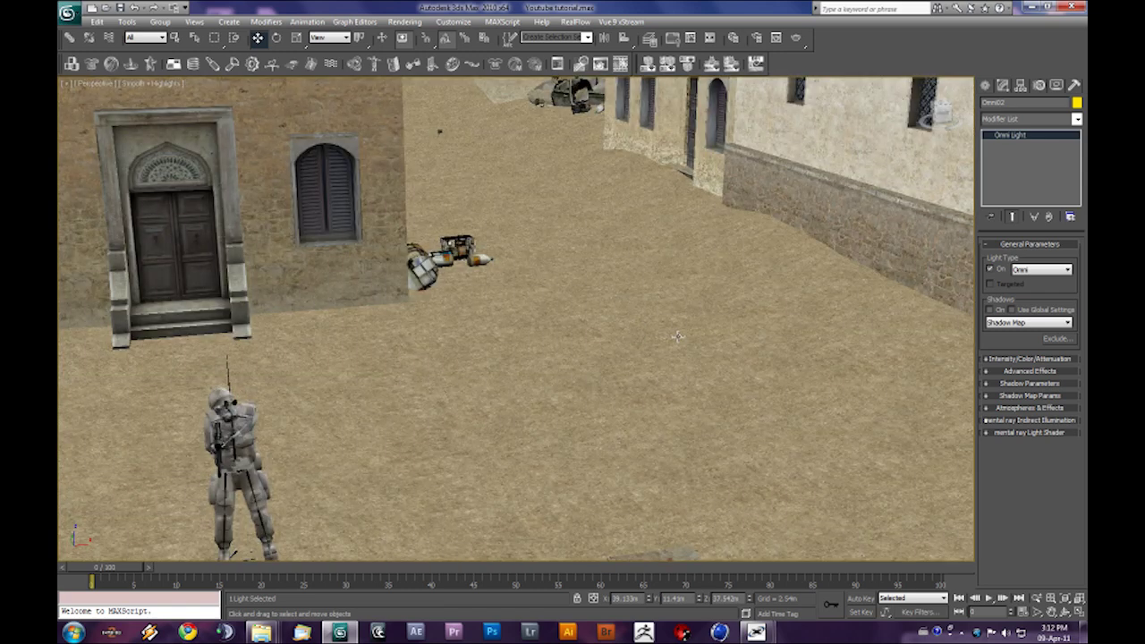
pyautogui.keyDown('alt'); pyautogui.moveTo(677, 336); pyautogui.dragTo(670, 327, button='middle'); pyautogui.keyUp('alt')
pyautogui.moveTo(569, 288); pyautogui.dragTo(670, 394, button='middle')
pyautogui.hotkey('shift', 'z')
pyautogui.hotkey('shift', 'z')
pyautogui.hotkey('shift', 'z')
pyautogui.hotkey('shift', 'z')
pyautogui.hotkey('shift', 'z')
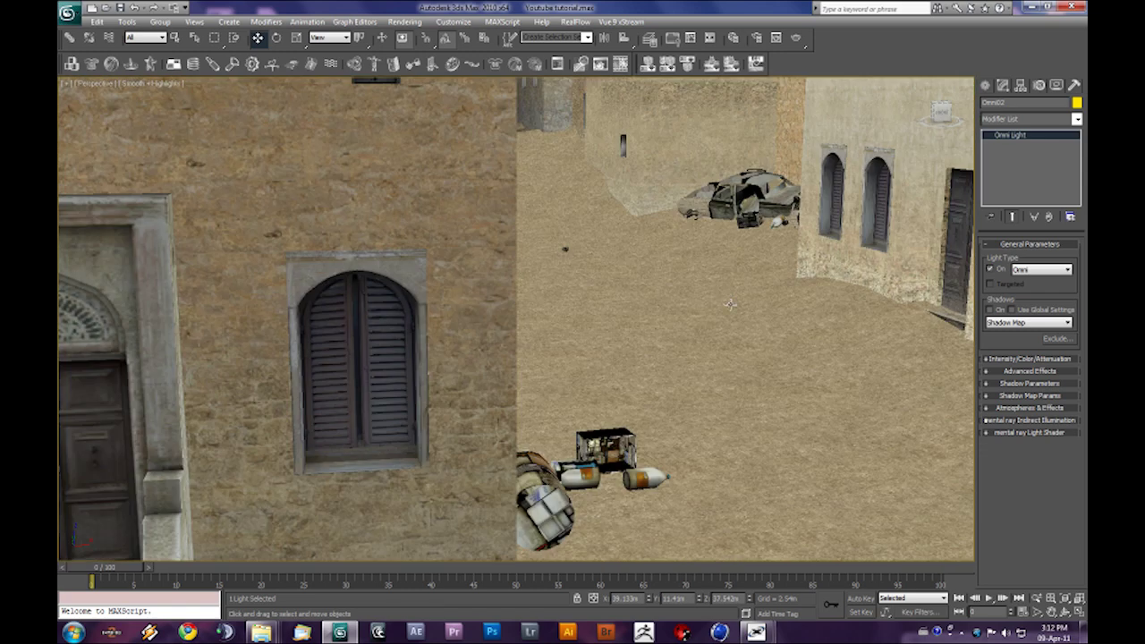
pyautogui.hotkey('shift', 'z')
pyautogui.hotkey('shift', 'z')
pyautogui.hotkey('shift', 'z')
pyautogui.hotkey('shift', 'z')
pyautogui.hotkey('shift', 'z')
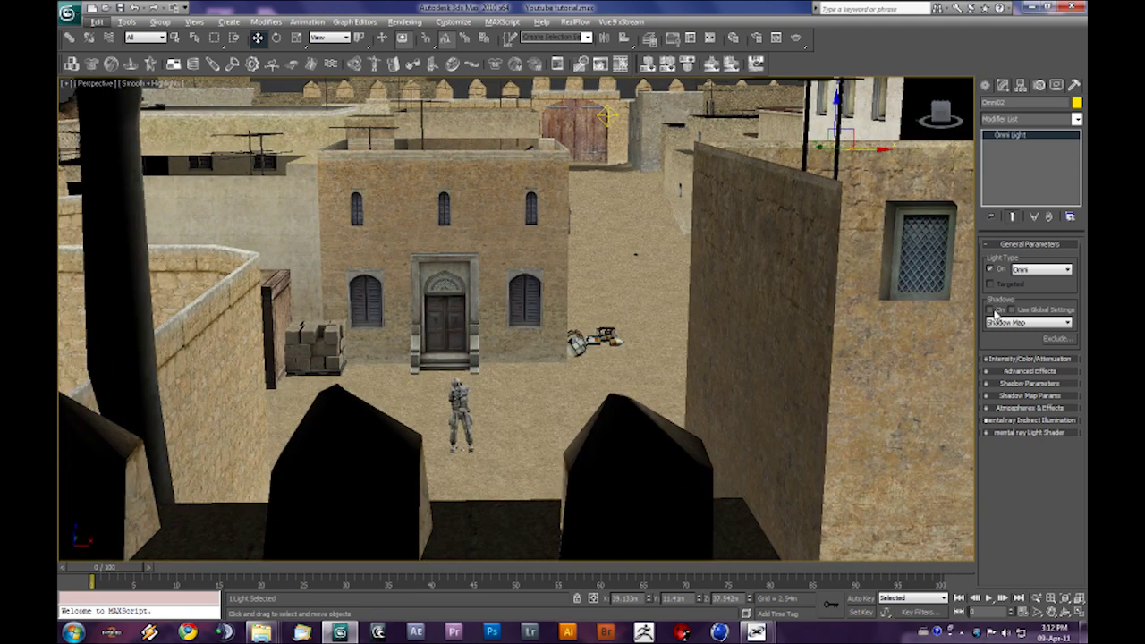
pyautogui.click(1010, 325)
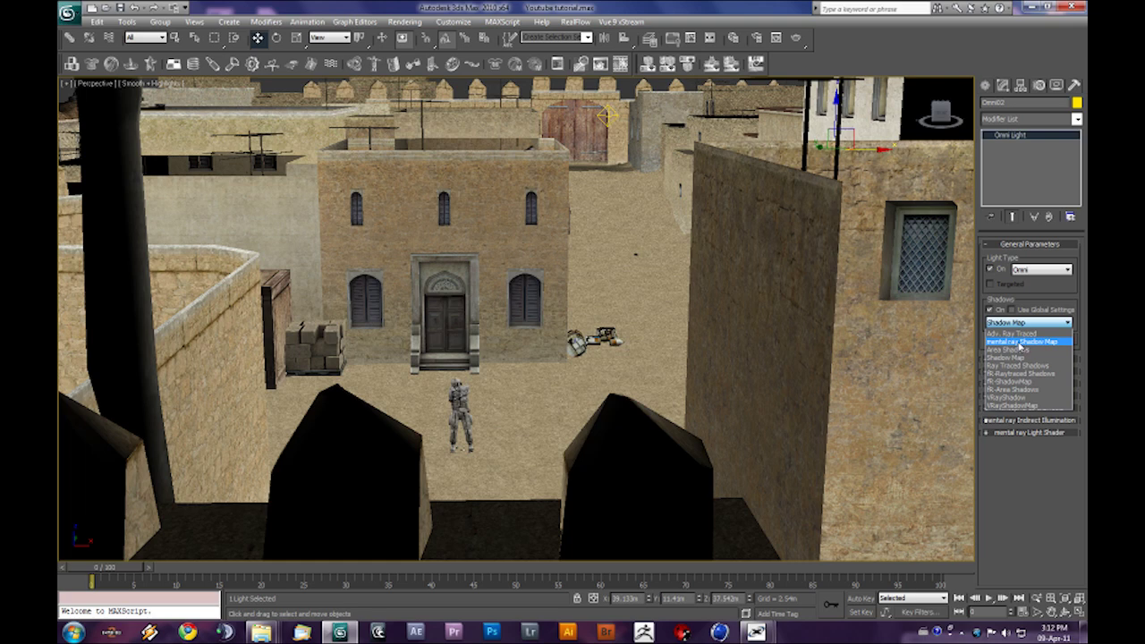
pyautogui.click(1021, 343)
# Step: Frame the soldier in front of the arched doorway, render a test frame to check the shadows, and close the render
pyautogui.scroll(10, 572, 332)
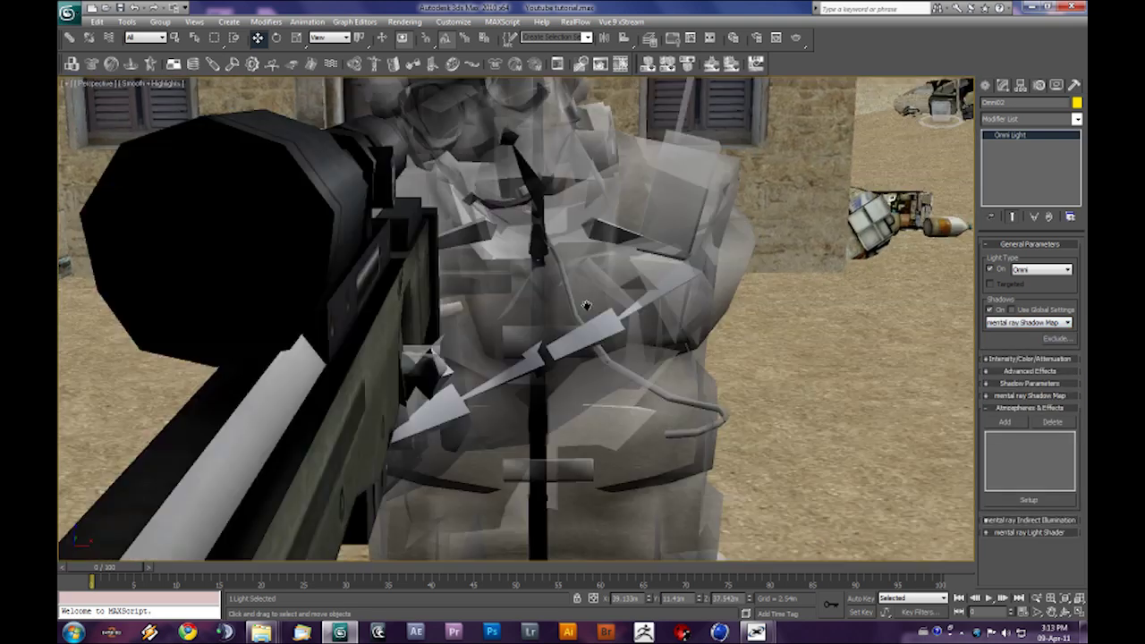
pyautogui.scroll(-10, 585, 306)
pyautogui.moveTo(586, 313); pyautogui.dragTo(546, 314, button='middle')
pyautogui.scroll(10, 545, 316)
pyautogui.scroll(-10, 544, 315)
pyautogui.scroll(5, 560, 325)
pyautogui.scroll(2, 561, 326)
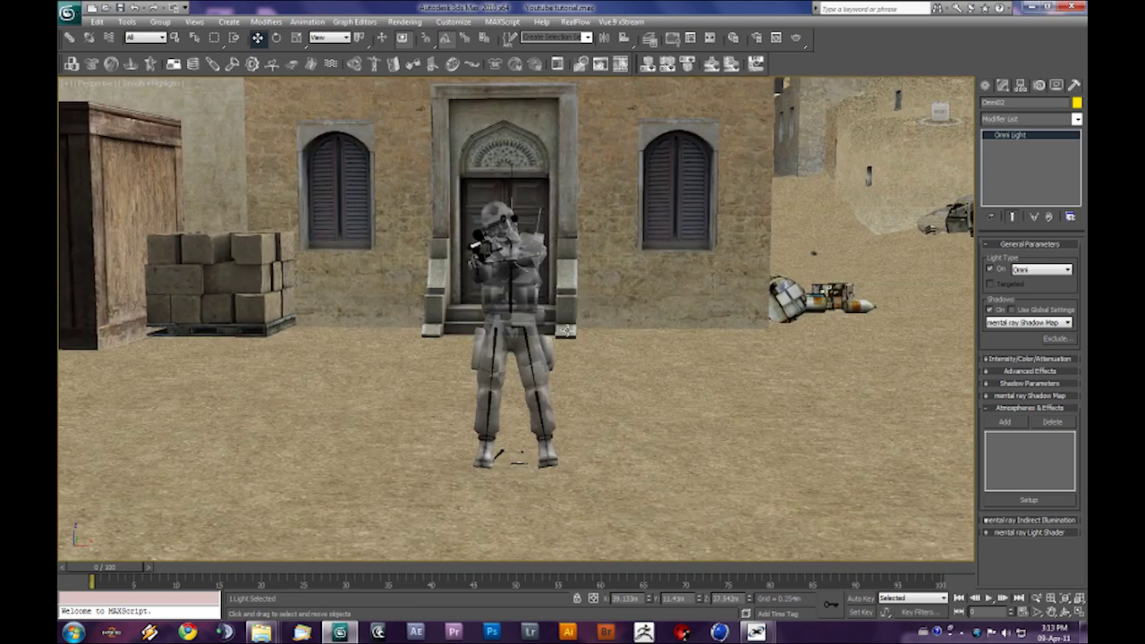
pyautogui.hotkey('shift', 'q')
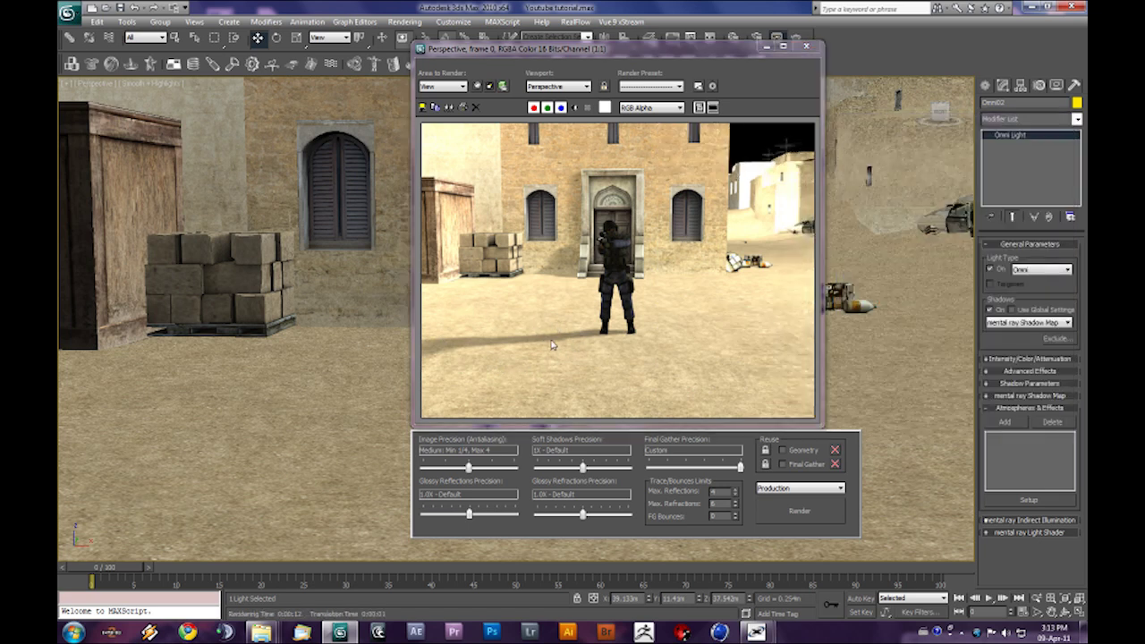
pyautogui.click(805, 46)
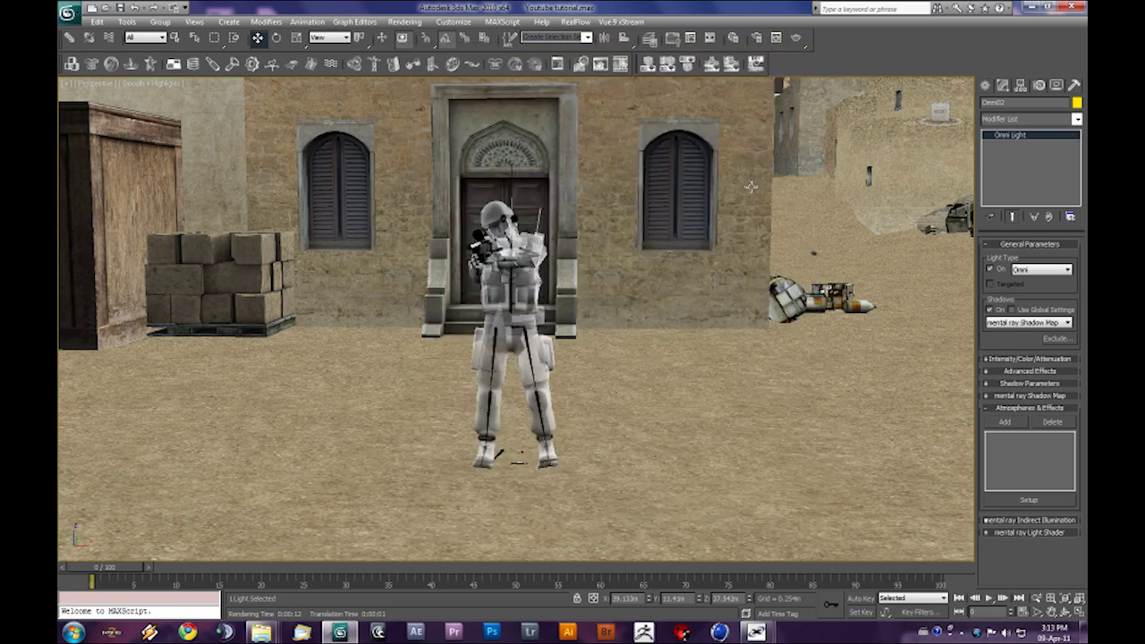
# Step: Review the light's shadow types, keeping mental ray Shadow Map, and test-render the soldier from an angle that includes the large wooden crate
pyautogui.click(1017, 322)
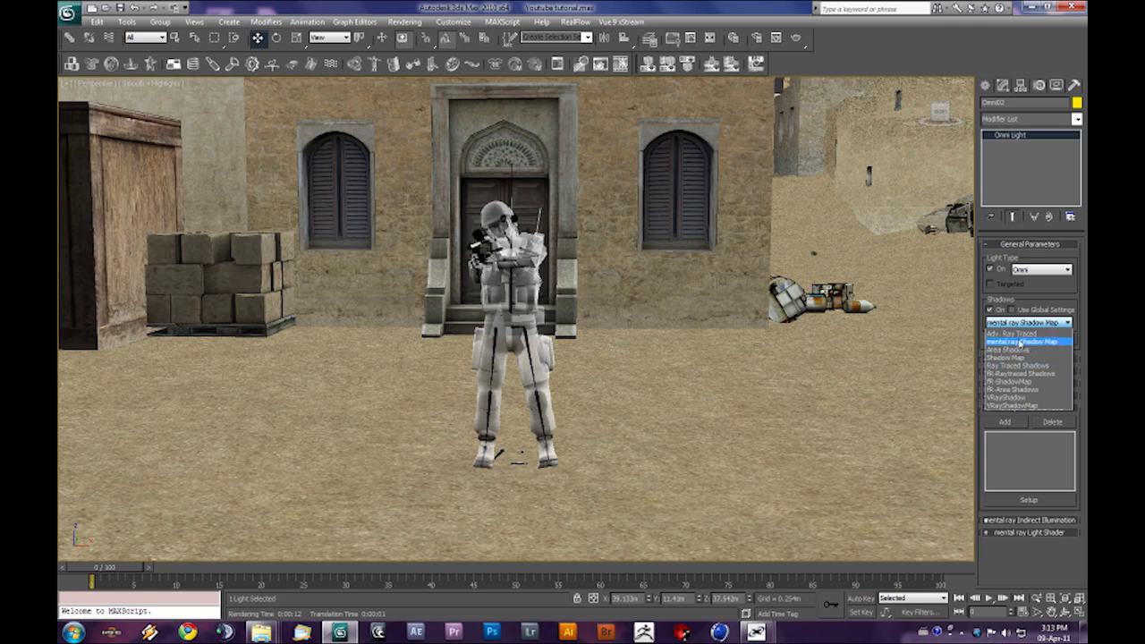
pyautogui.click(1015, 341)
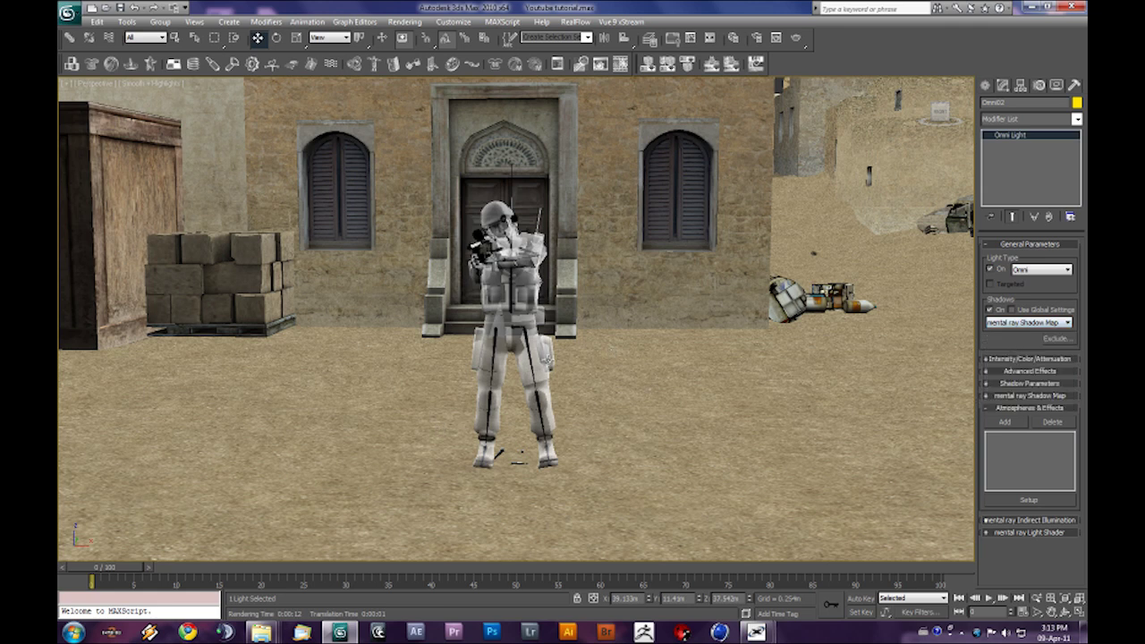
pyautogui.moveTo(558, 394)
pyautogui.mouseDown(button='middle')
pyautogui.moveTo(565, 374)
pyautogui.moveTo(557, 390)
pyautogui.mouseUp(button='middle')
pyautogui.scroll(1, 564, 375)
pyautogui.scroll(-1, 563, 378)
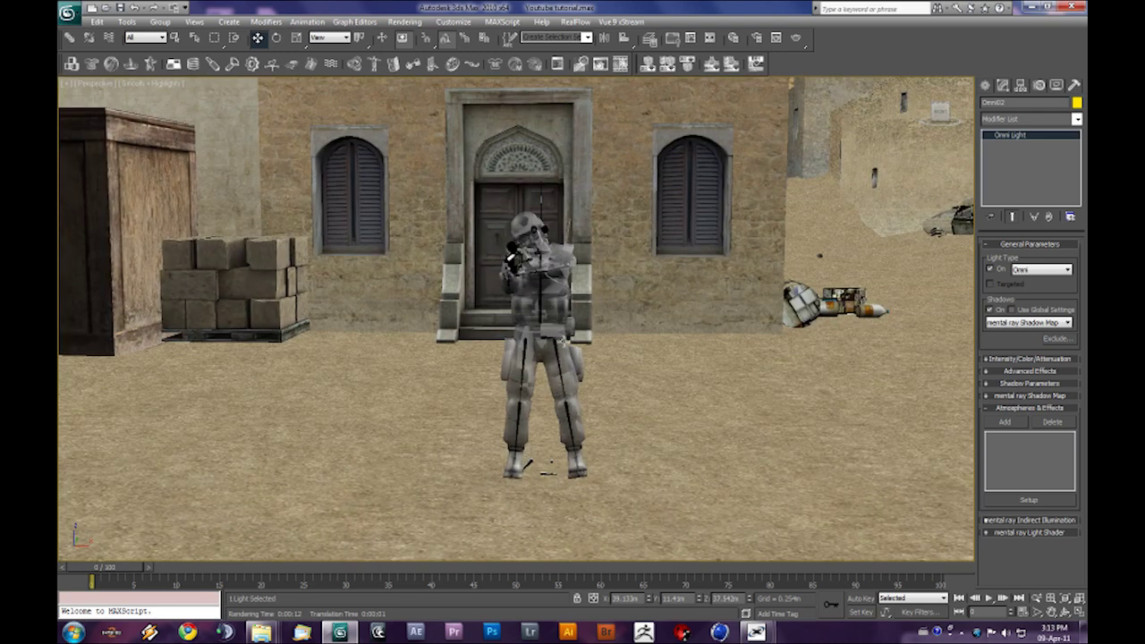
pyautogui.keyDown('alt'); pyautogui.moveTo(577, 355); pyautogui.dragTo(591, 294, button='middle'); pyautogui.keyUp('alt')
pyautogui.scroll(1, 589, 297)
pyautogui.scroll(1, 590, 303)
pyautogui.scroll(-2, 587, 312)
pyautogui.moveTo(565, 332); pyautogui.dragTo(546, 366, button='middle')
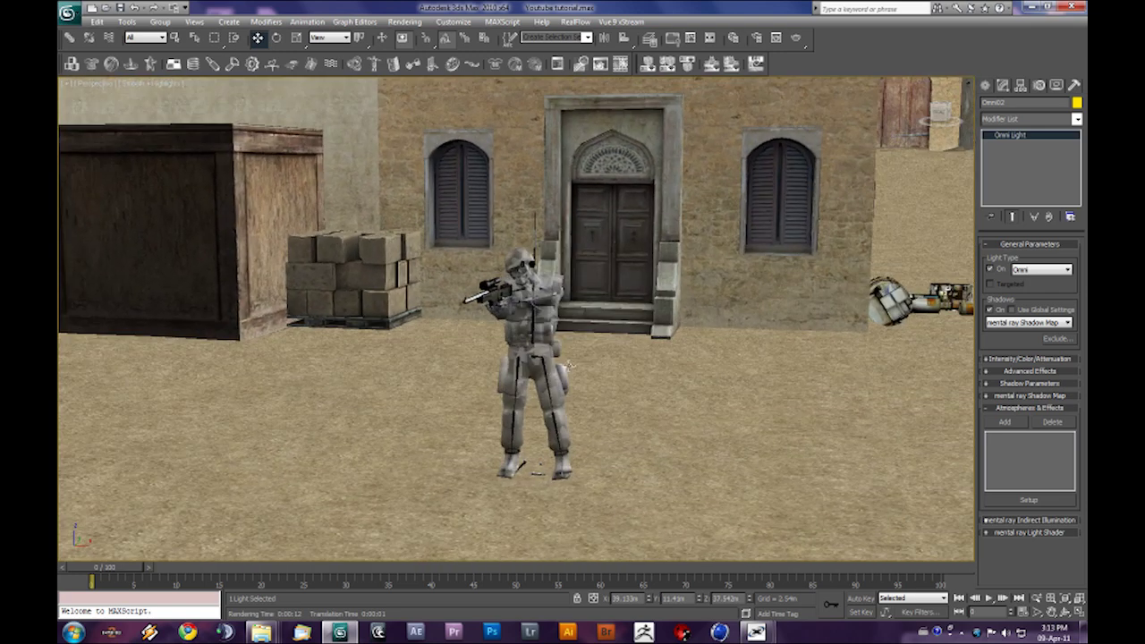
pyautogui.hotkey('shift', 'q')
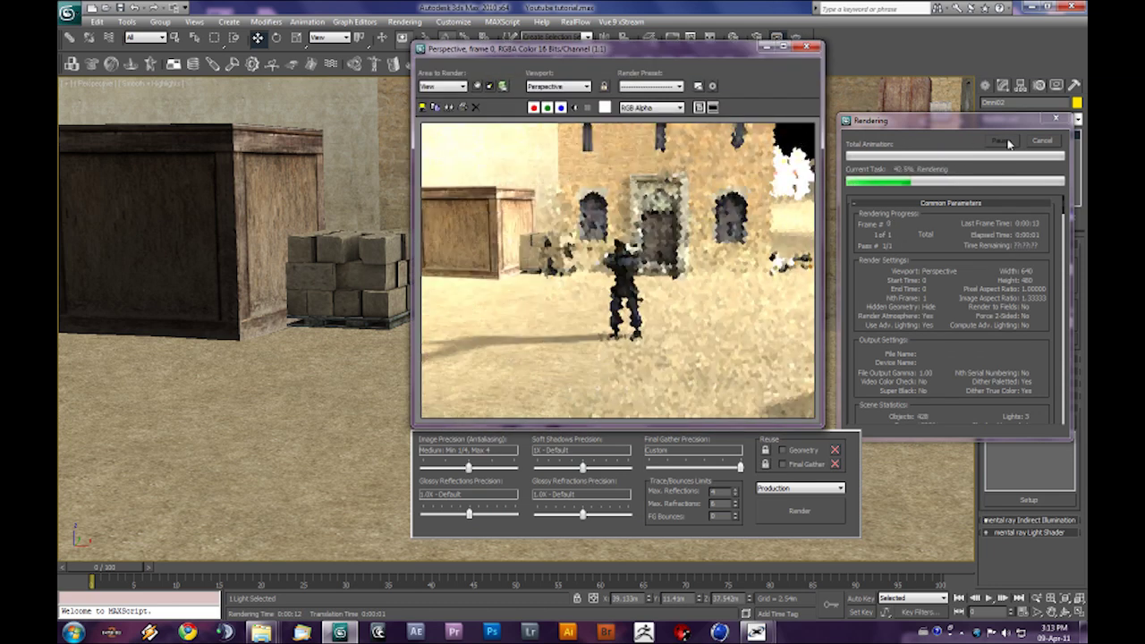
pyautogui.moveTo(632, 51); pyautogui.dragTo(510, 47)
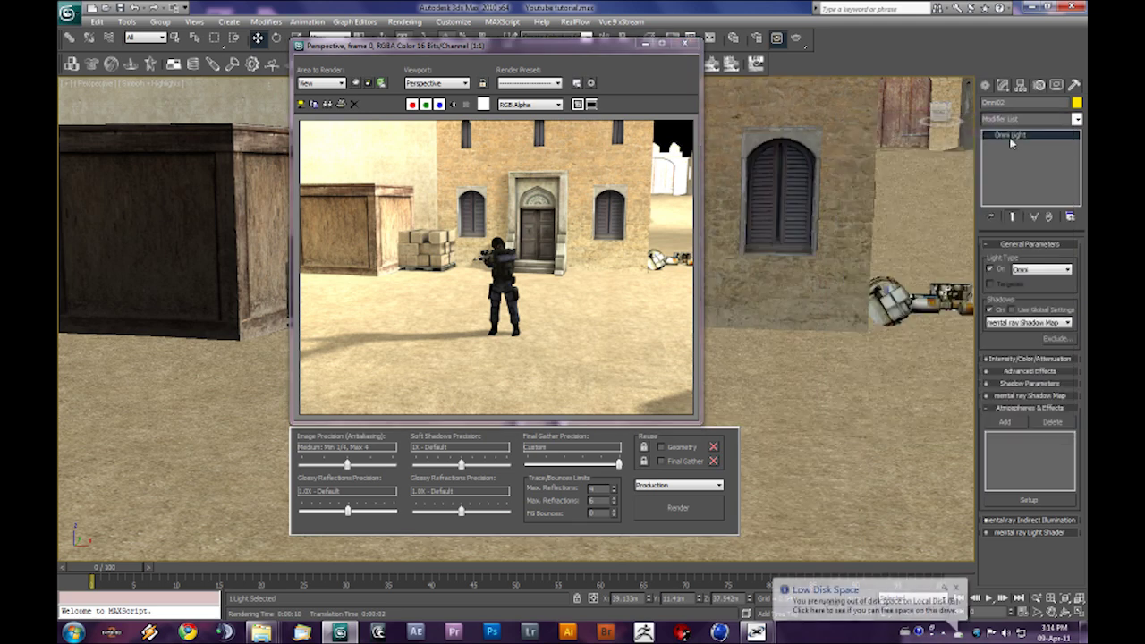
pyautogui.click(684, 44)
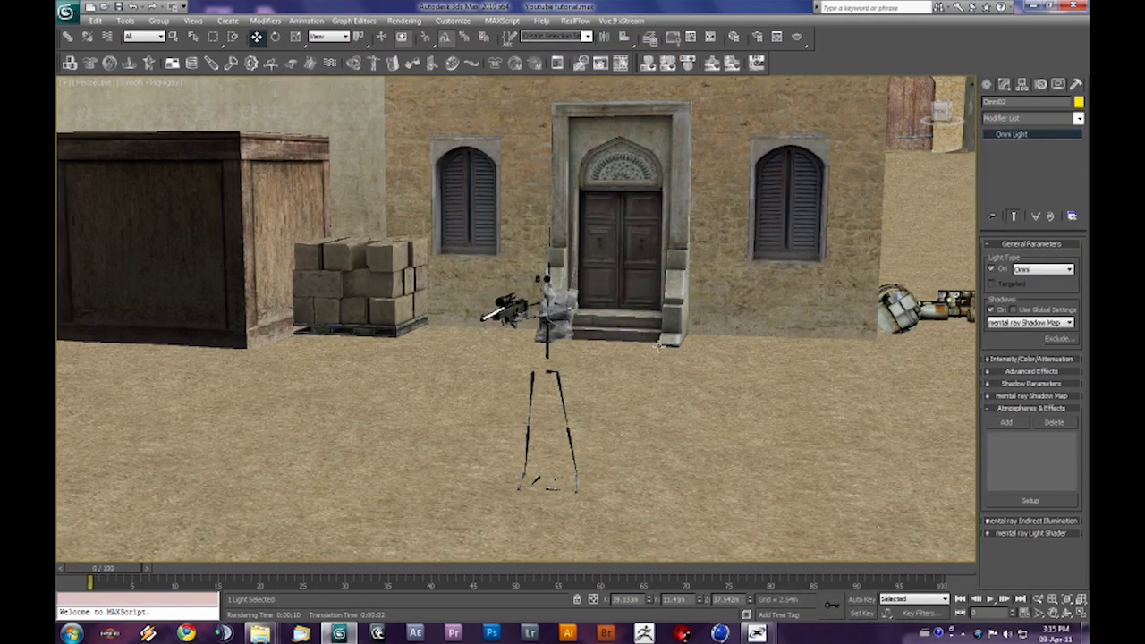
# Step: Set the environment background colour to a bright sky blue and minimise the environment settings
pyautogui.keyDown('alt'); pyautogui.moveTo(658, 346); pyautogui.dragTo(598, 368, button='middle'); pyautogui.keyUp('alt')
pyautogui.moveTo(667, 302); pyautogui.dragTo(644, 351, button='middle')
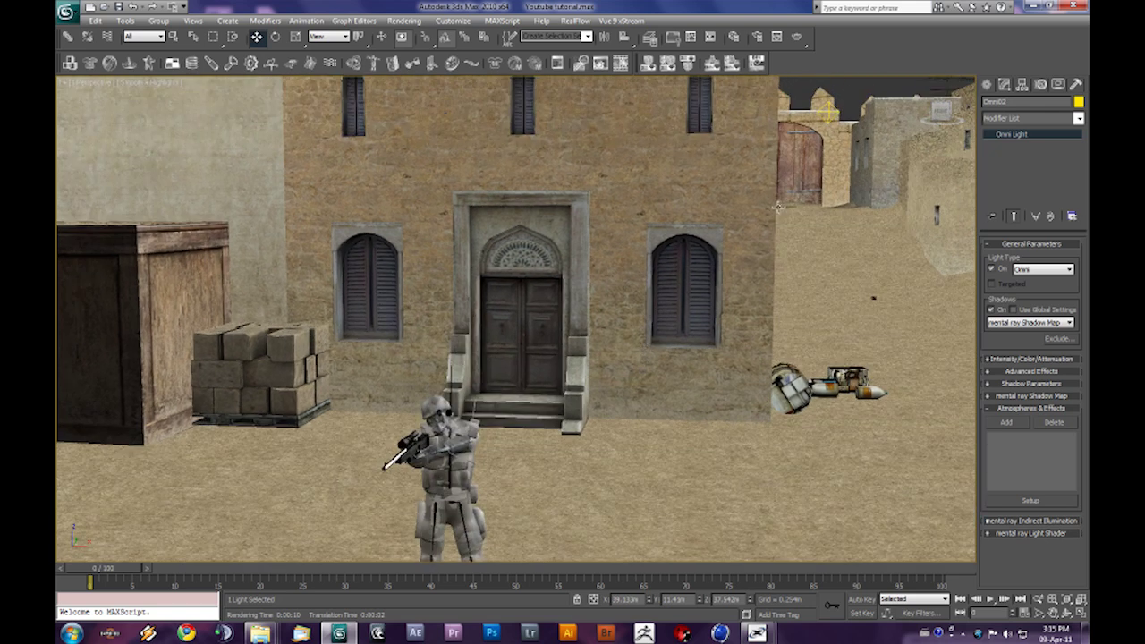
pyautogui.click(403, 21)
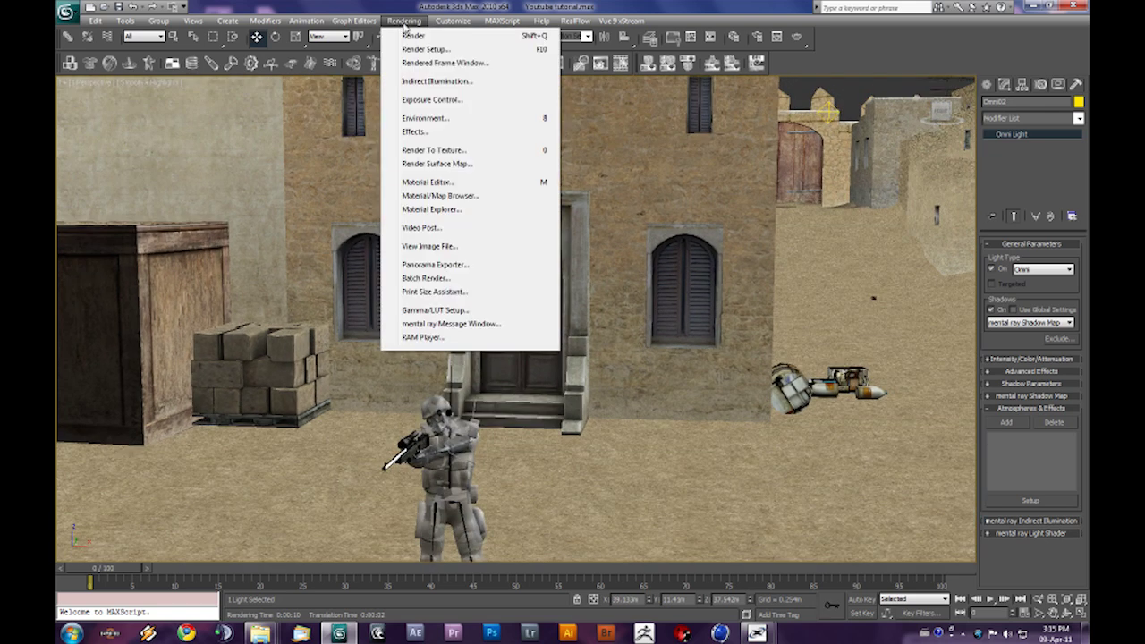
pyautogui.click(421, 120)
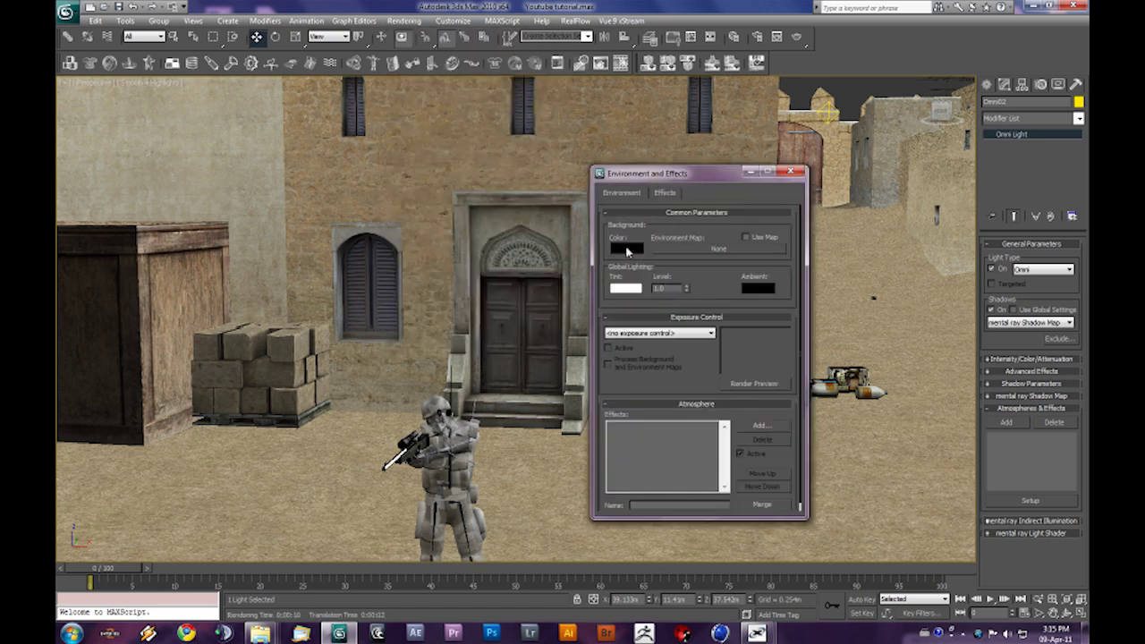
pyautogui.click(628, 250)
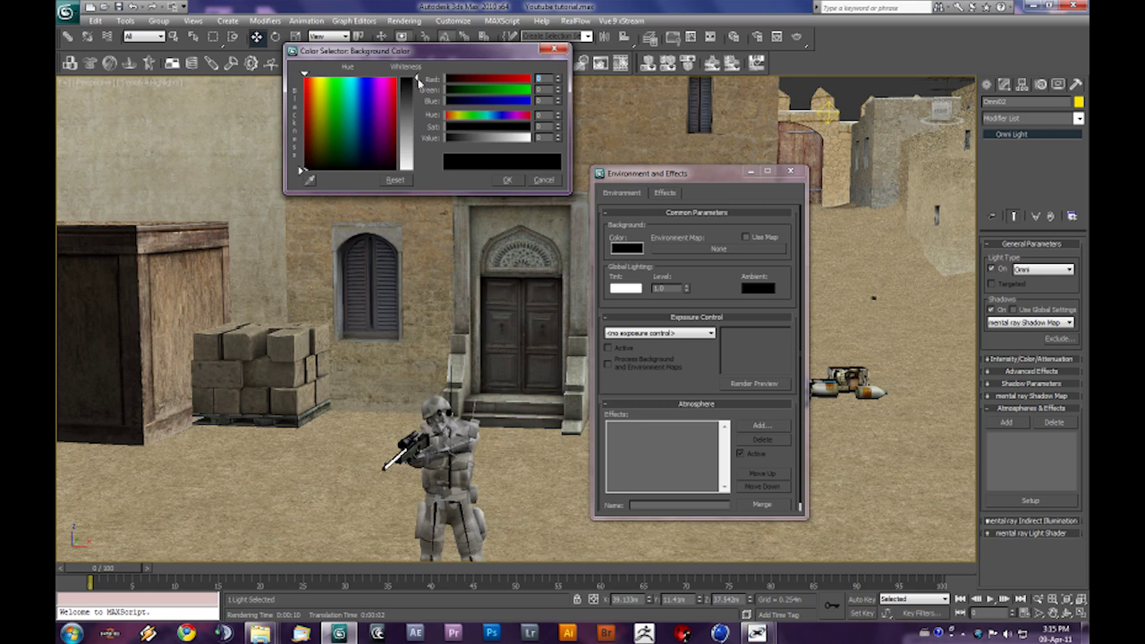
pyautogui.moveTo(417, 79); pyautogui.dragTo(416, 143)
pyautogui.moveTo(368, 109); pyautogui.dragTo(357, 80)
pyautogui.moveTo(417, 140)
pyautogui.mouseDown()
pyautogui.moveTo(416, 107)
pyautogui.moveTo(377, 90)
pyautogui.mouseUp()
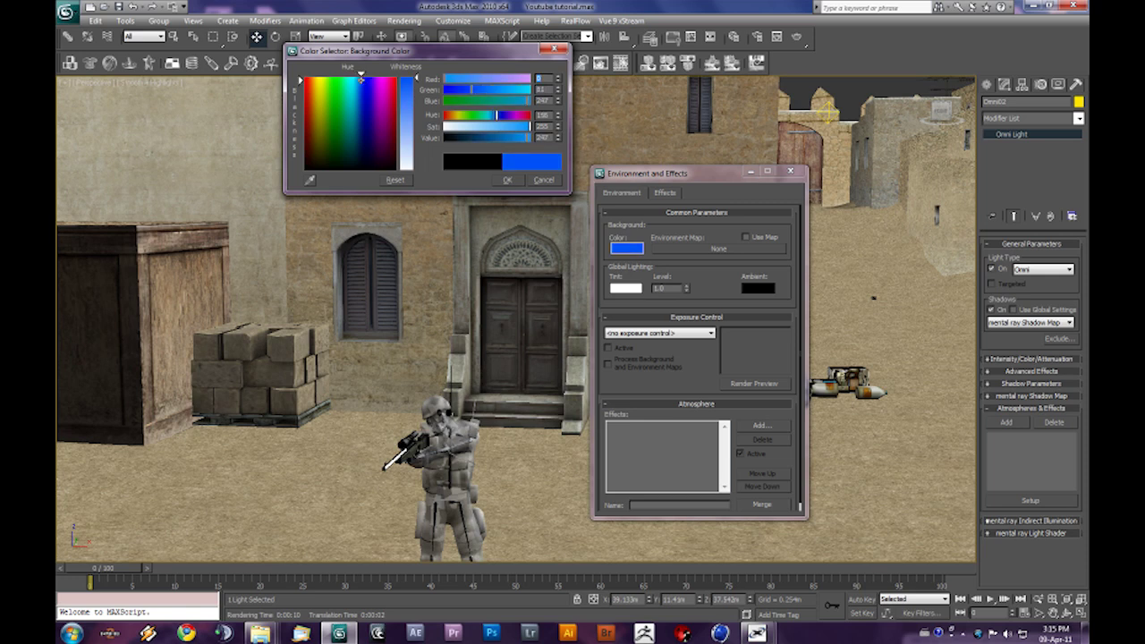
pyautogui.click(361, 82)
pyautogui.click(506, 180)
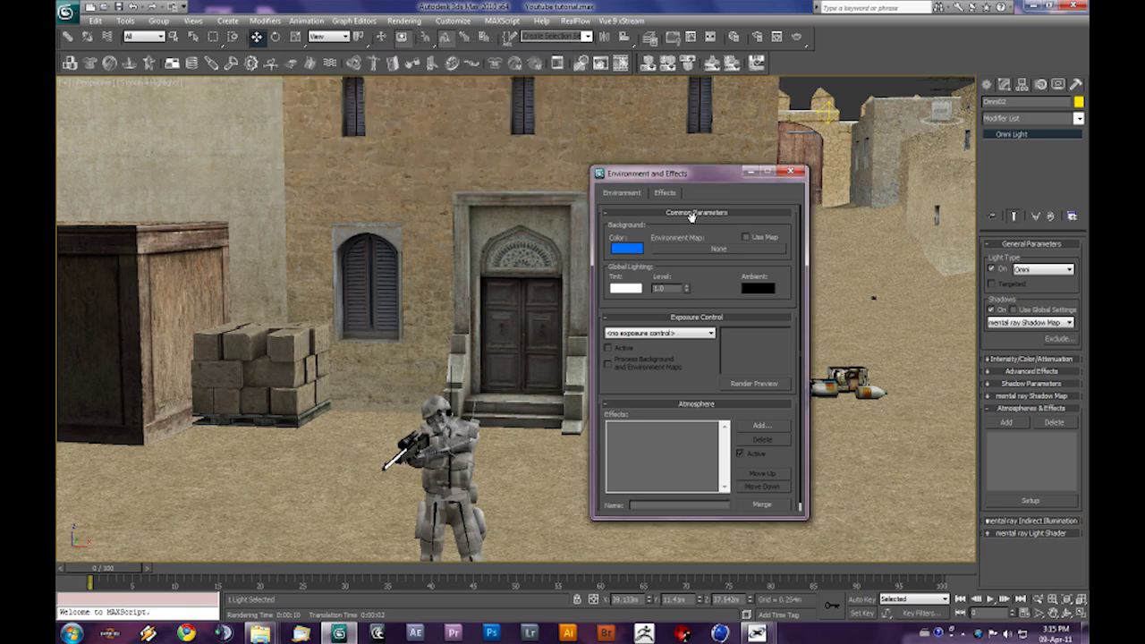
pyautogui.click(751, 173)
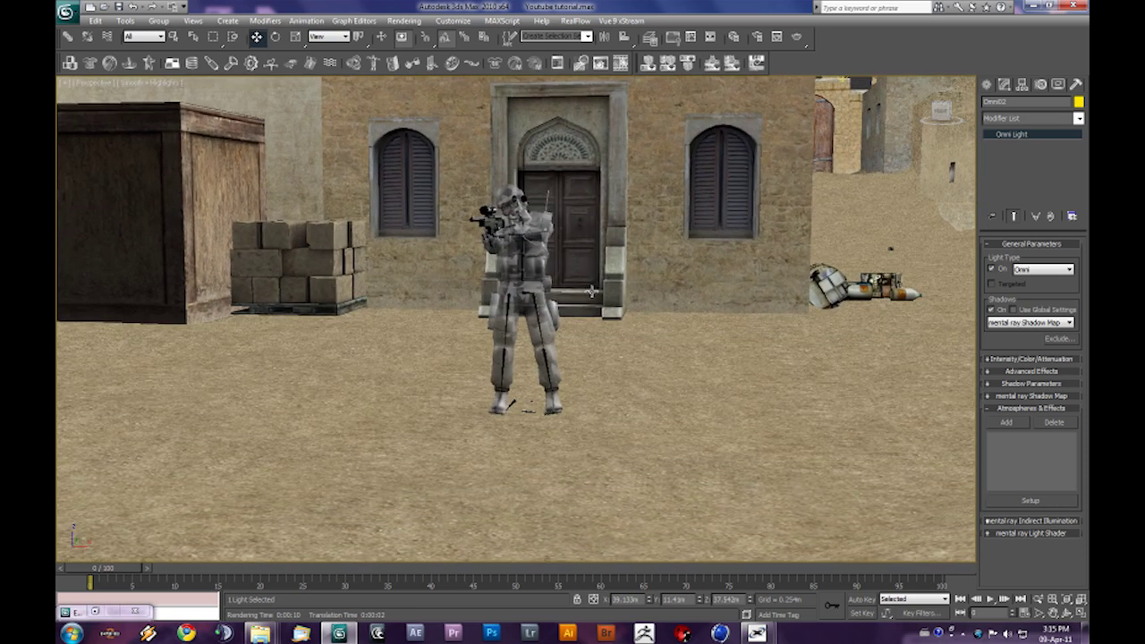
# Step: Start a test render of the soldier against the blue background, cancel it partway, and close the rendered frame
pyautogui.hotkey('shift', 'q')
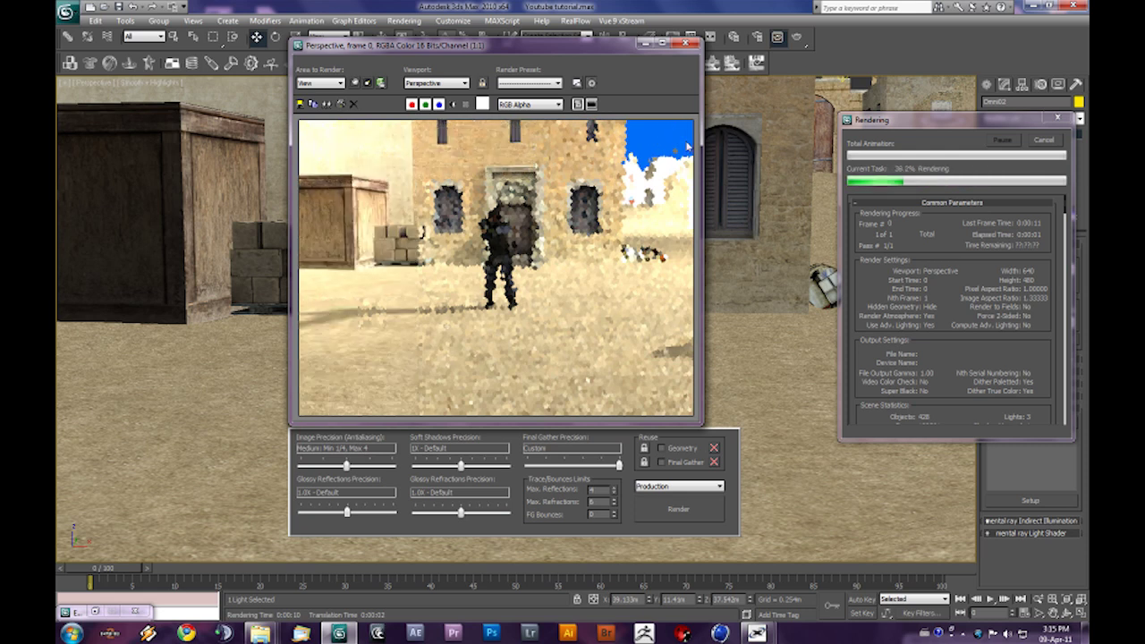
pyautogui.click(1052, 140)
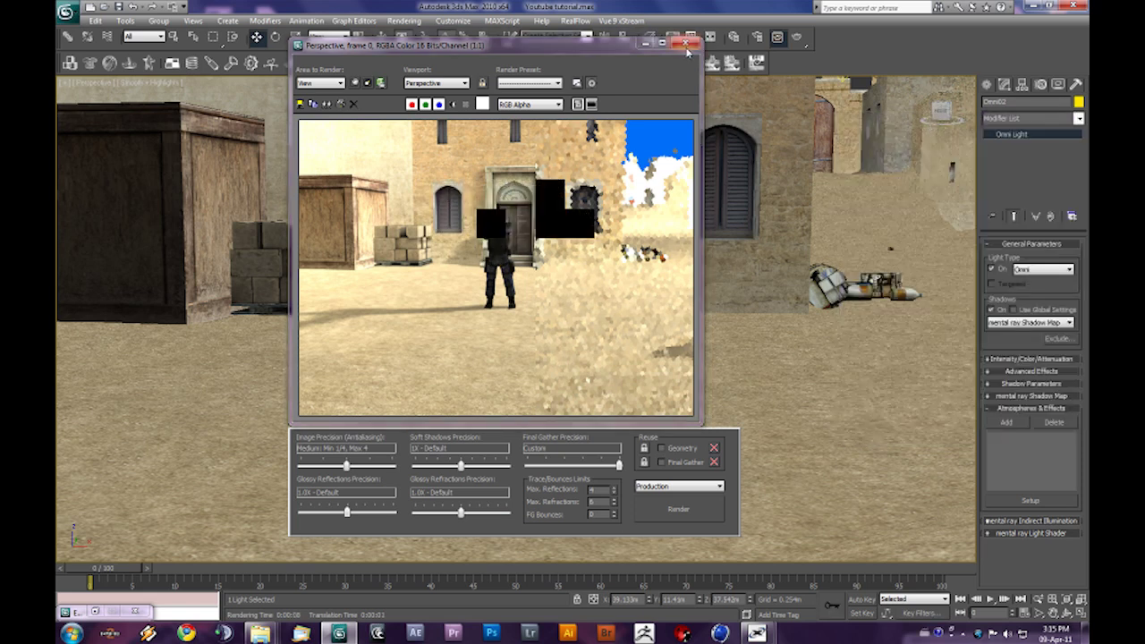
pyautogui.click(685, 42)
pyautogui.scroll(1, 666, 193)
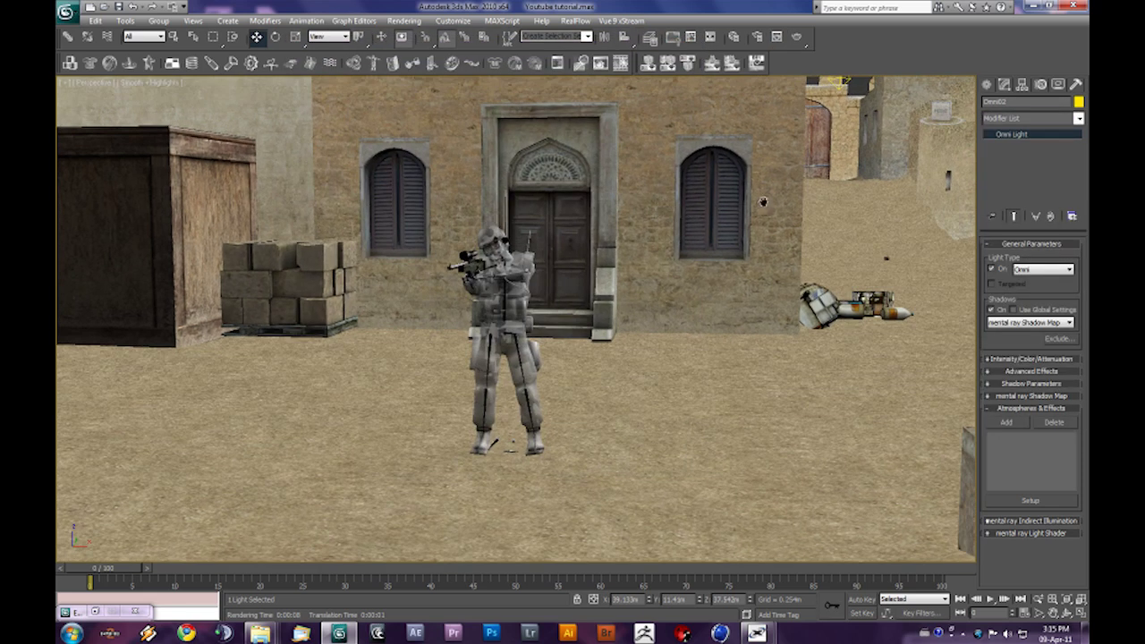
pyautogui.moveTo(760, 204); pyautogui.dragTo(738, 215, button='middle')
pyautogui.press('m')
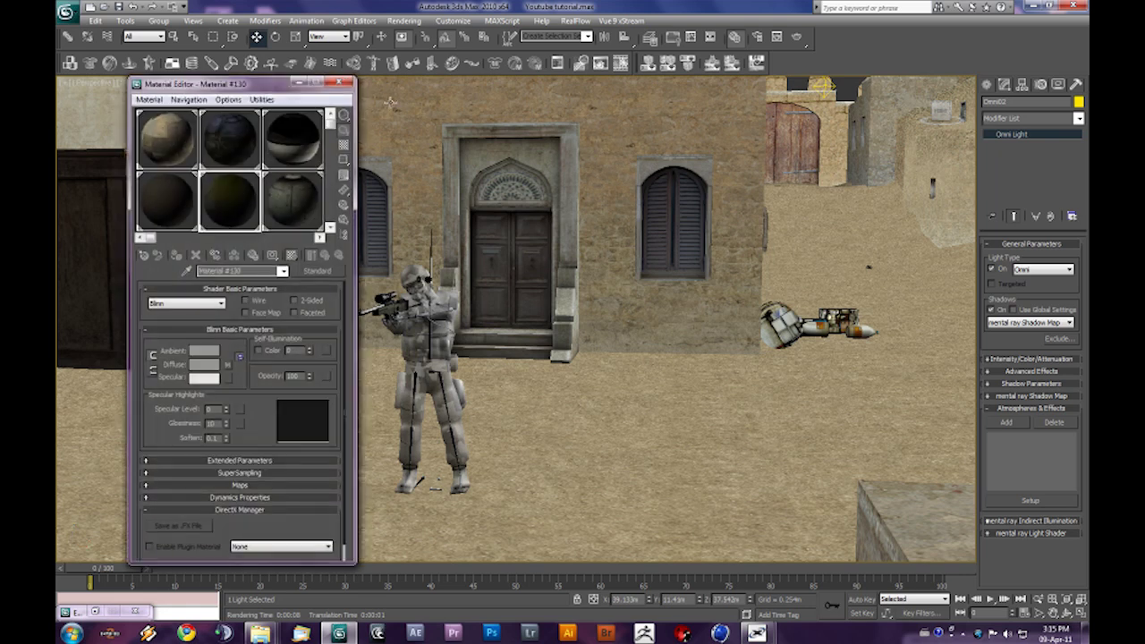
pyautogui.click(340, 83)
# Step: Open the environment settings and assign a Bitmap as the background's environment map
pyautogui.click(405, 20)
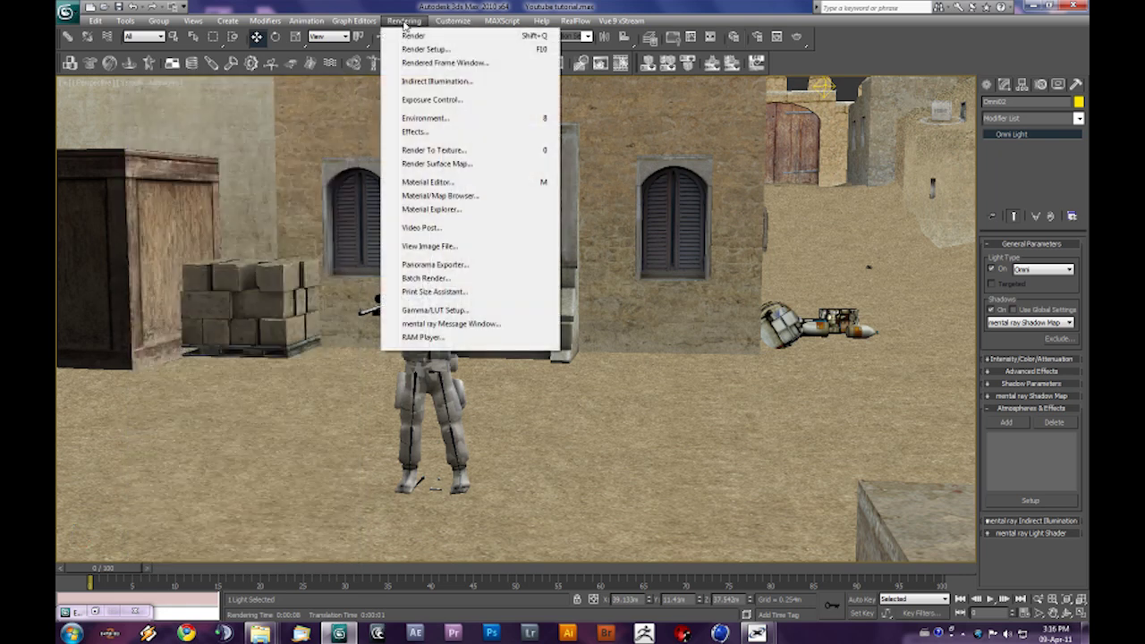
pyautogui.click(429, 118)
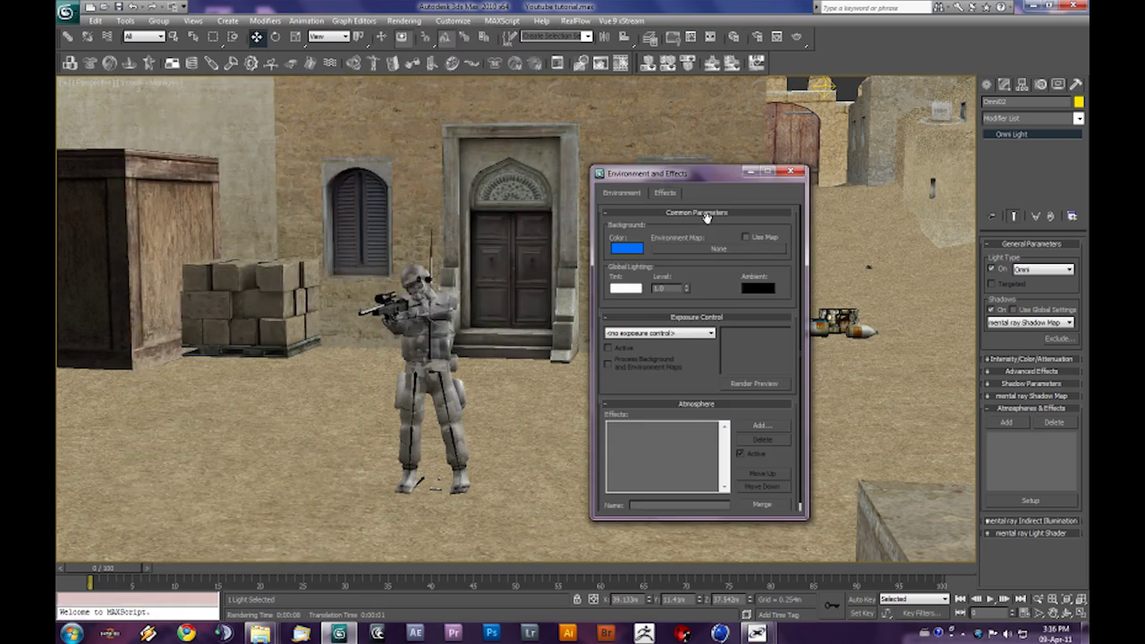
pyautogui.click(742, 250)
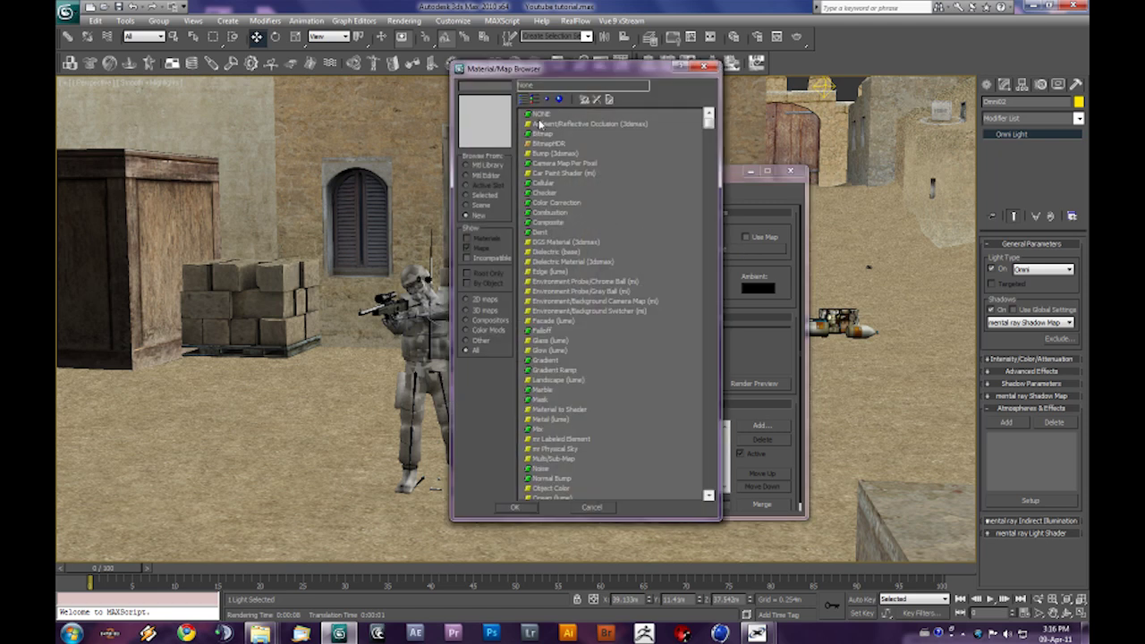
pyautogui.click(704, 67)
pyautogui.click(706, 252)
pyautogui.doubleClick(543, 135)
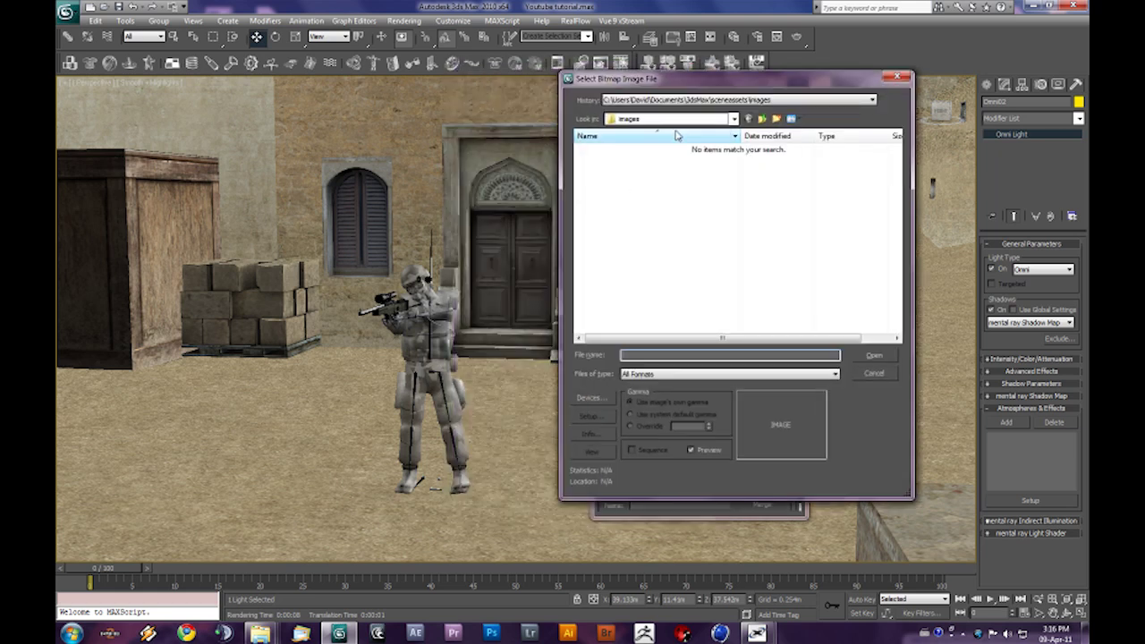
# Step: Load the cloud1 image from My Pictures as the environment map and close the environment settings
pyautogui.click(660, 120)
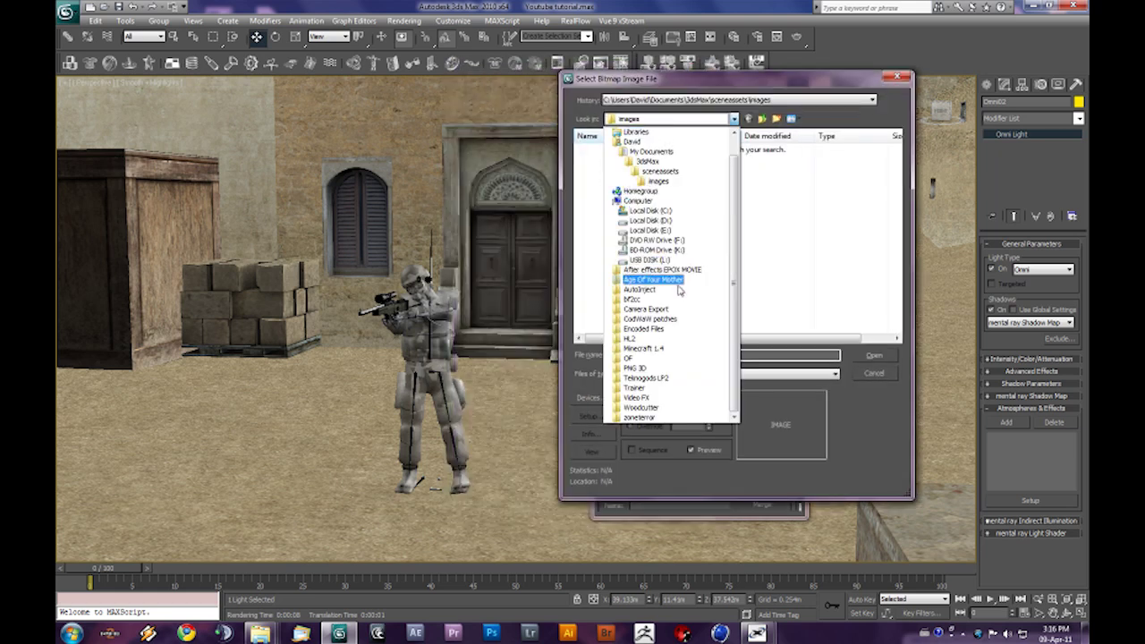
pyautogui.click(632, 141)
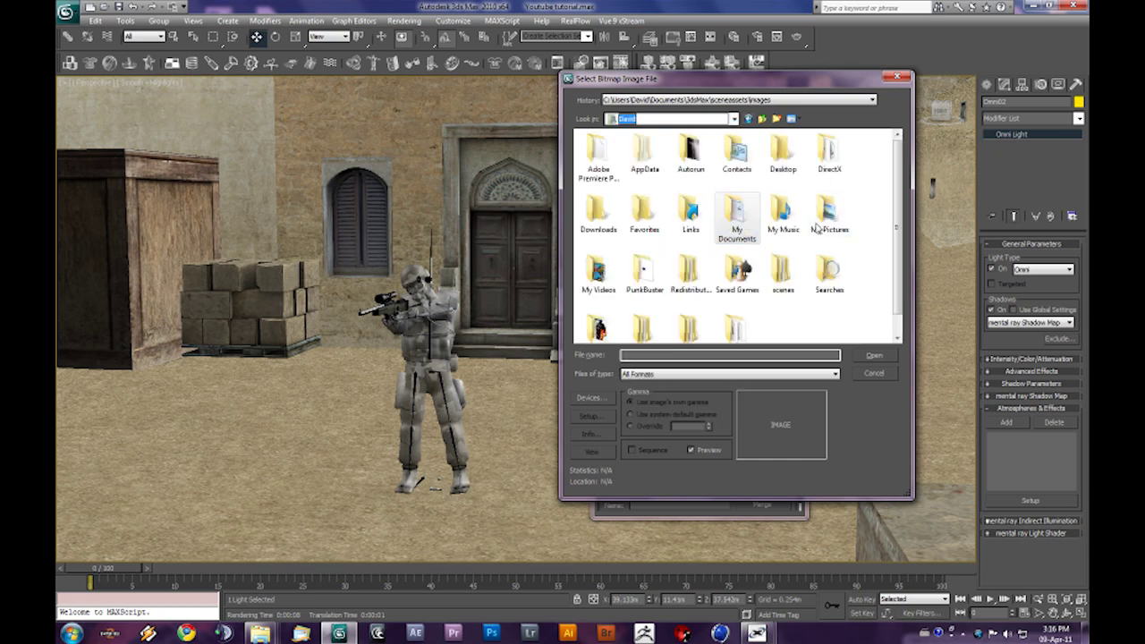
pyautogui.doubleClick(827, 227)
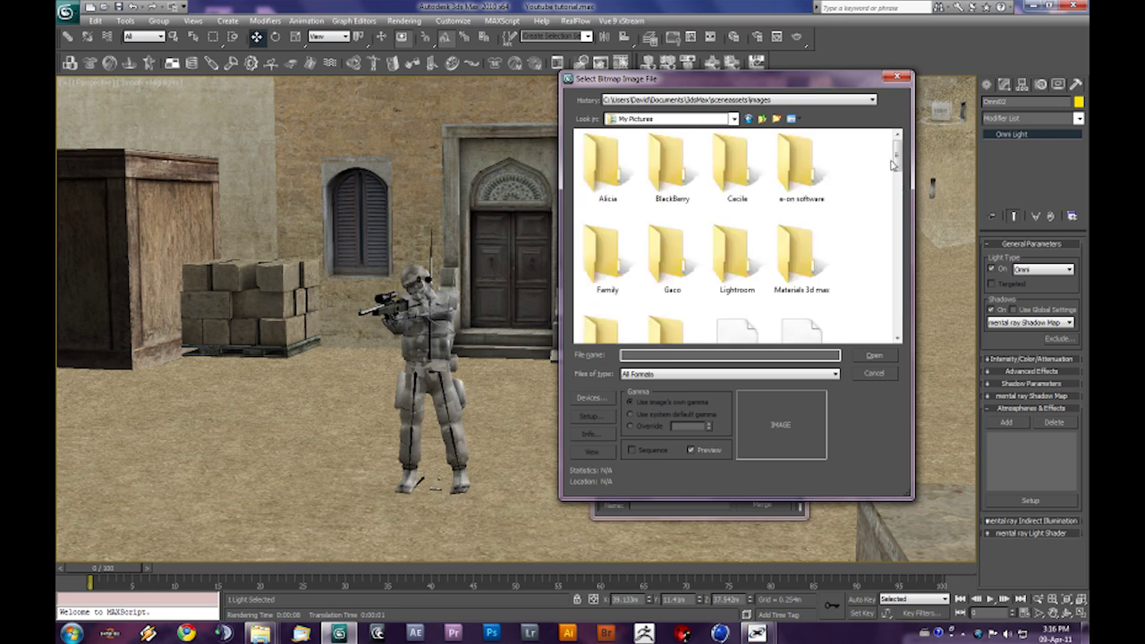
pyautogui.moveTo(896, 159); pyautogui.dragTo(896, 213)
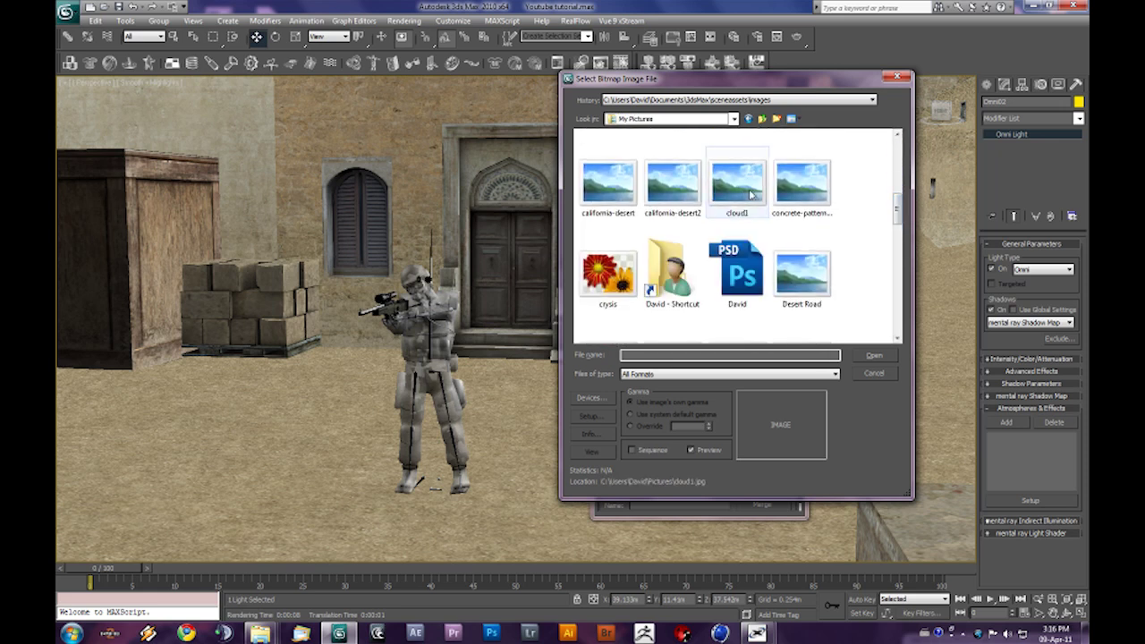
pyautogui.click(749, 192)
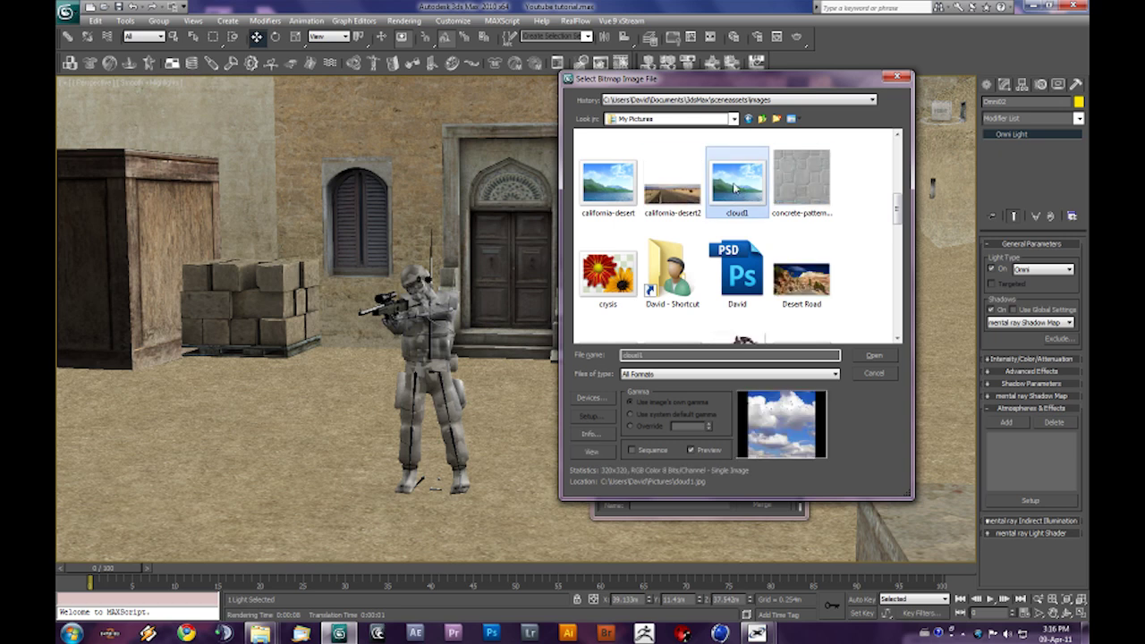
pyautogui.doubleClick(733, 186)
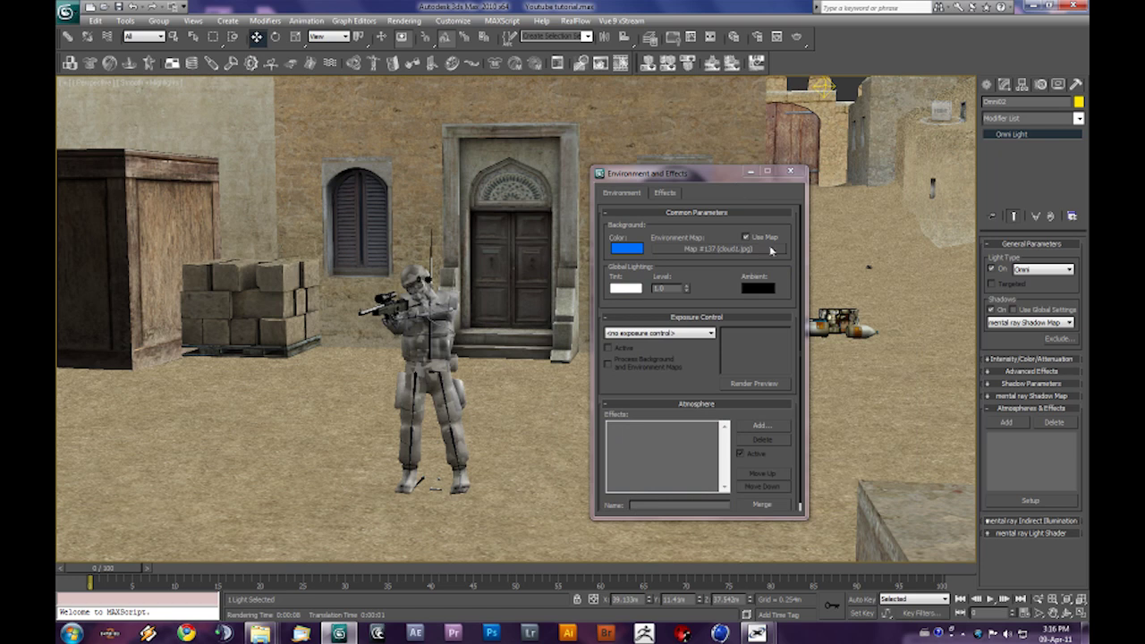
pyautogui.click(790, 173)
# Step: Reframe the soldier so sky shows beside the building, render the view to check the cloud background, and close the rendered frame
pyautogui.keyDown('alt'); pyautogui.moveTo(596, 313); pyautogui.dragTo(612, 344, button='middle'); pyautogui.keyUp('alt')
pyautogui.hotkey('shift', 'q')
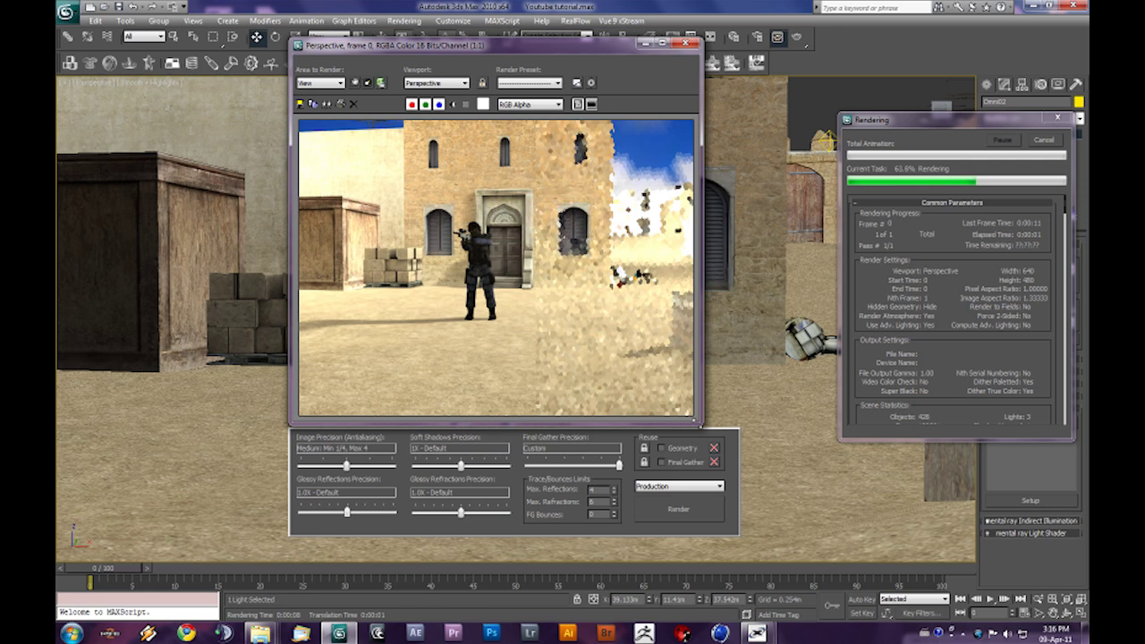
pyautogui.moveTo(701, 426); pyautogui.dragTo(741, 441)
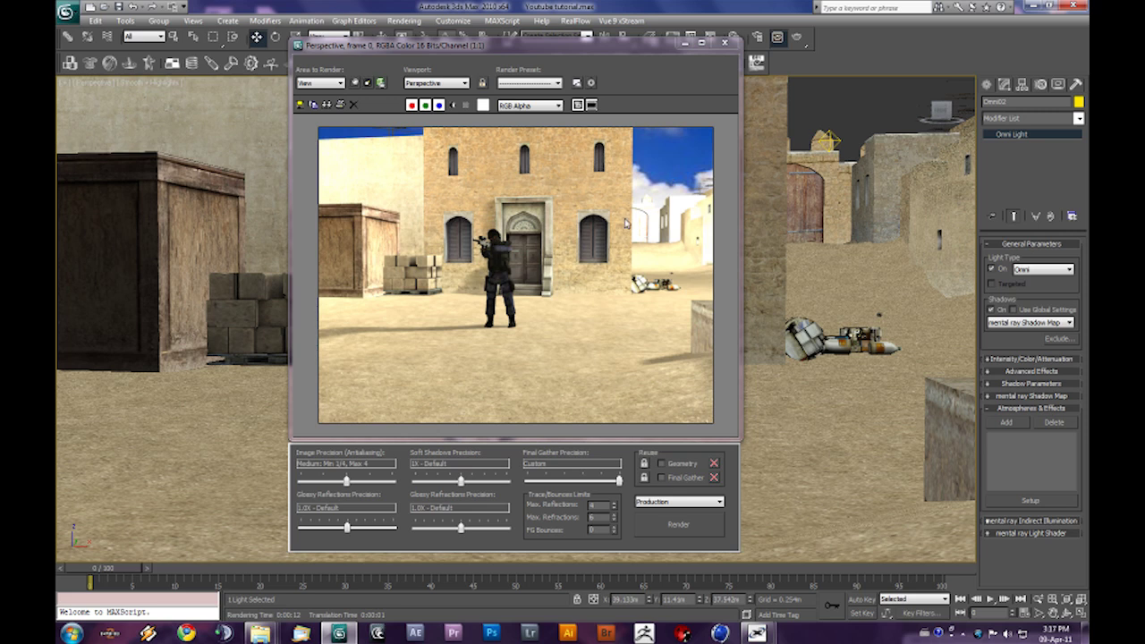
pyautogui.click(724, 42)
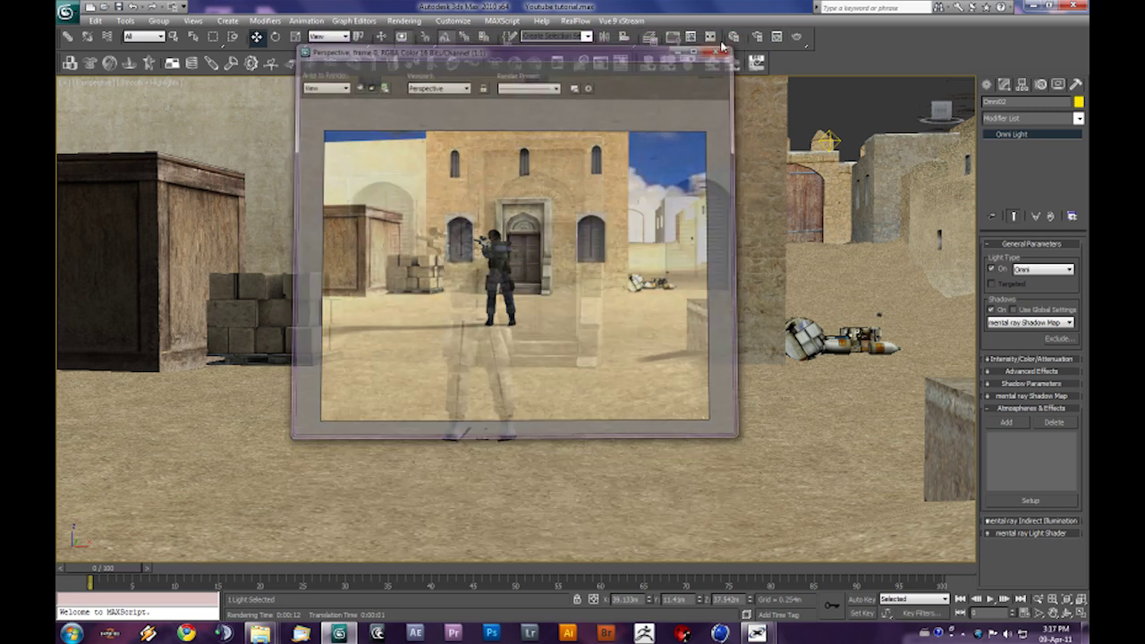